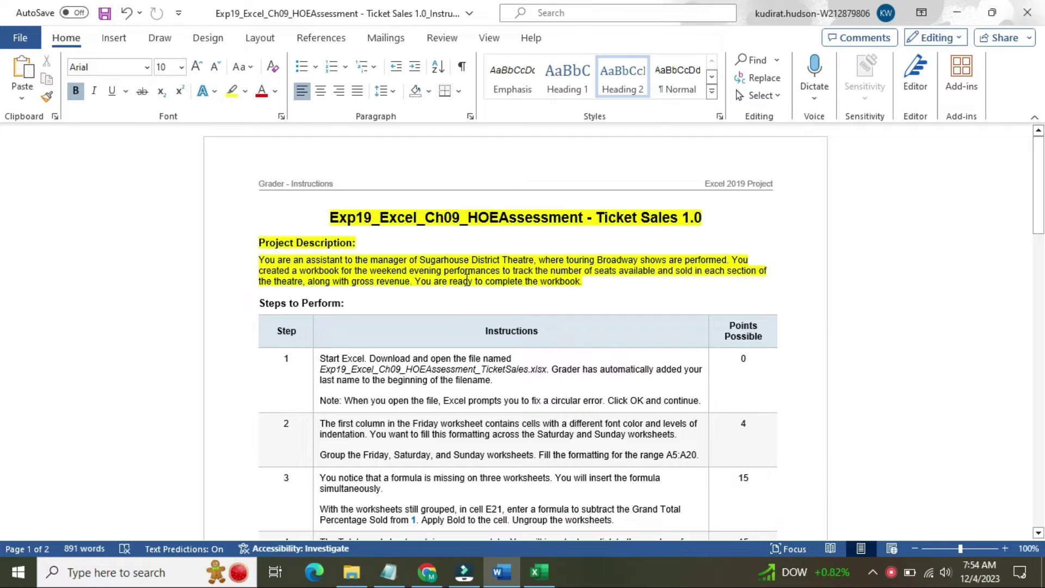
# Remove the highlighting from the document title and the project description paragraph.
pyautogui.moveTo(583, 280); pyautogui.dragTo(357, 191)
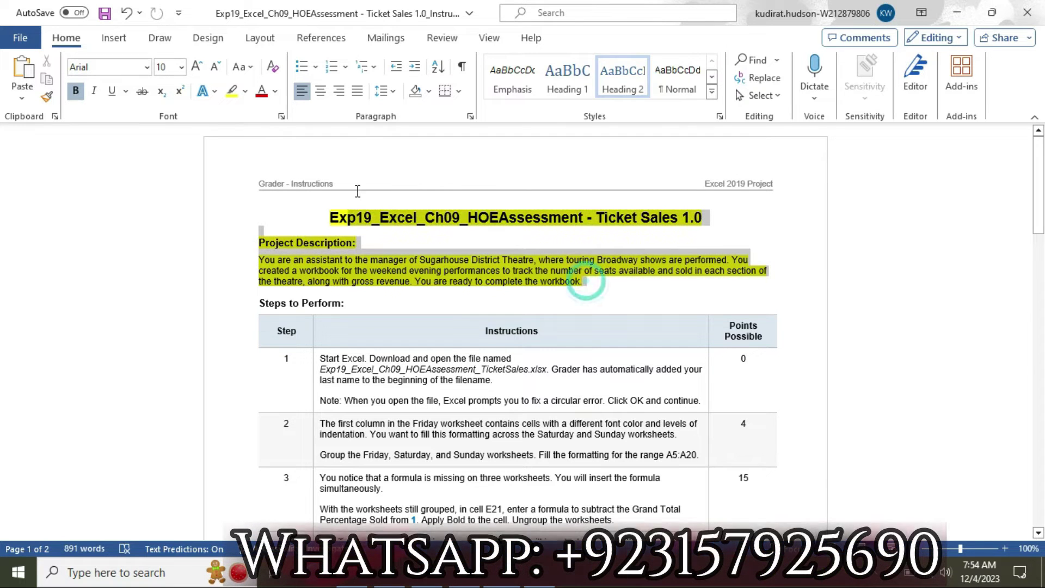
pyautogui.click(393, 156)
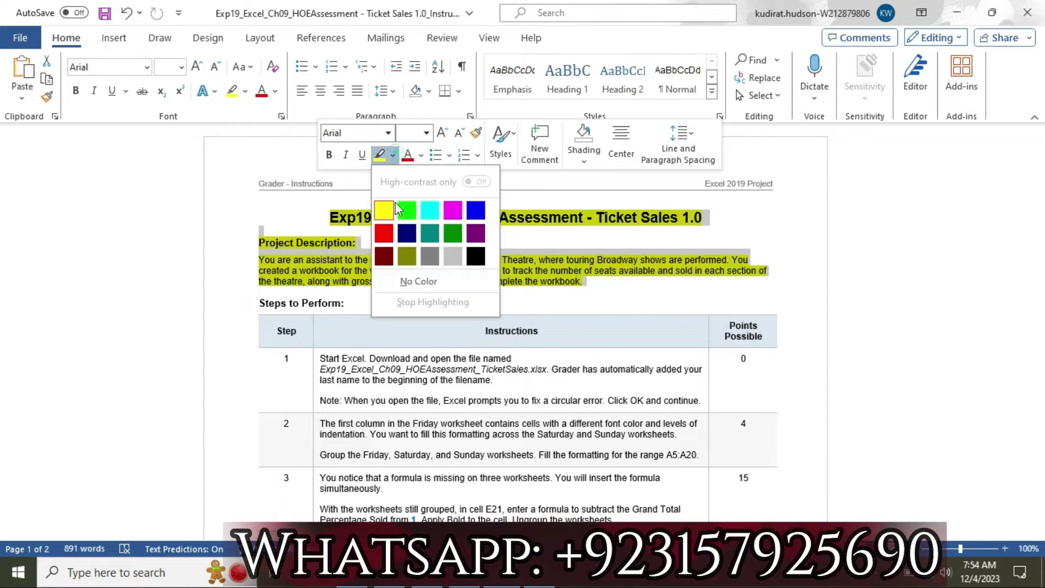
pyautogui.click(409, 281)
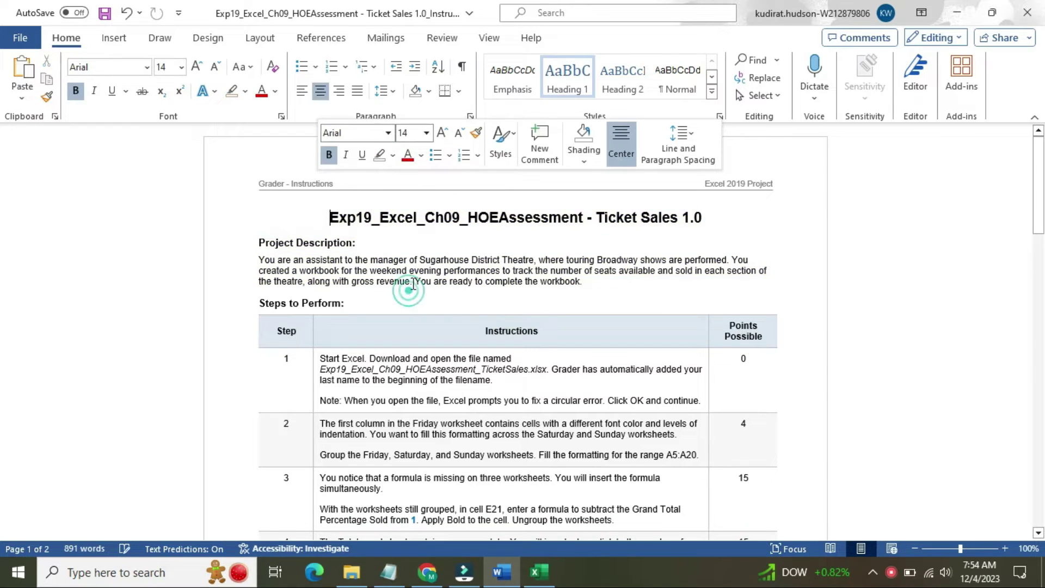
pyautogui.click(588, 281)
# Set the Step 1 instructions in the table to 16 pt and highlight them in yellow.
pyautogui.scroll(-5, 3, 202)
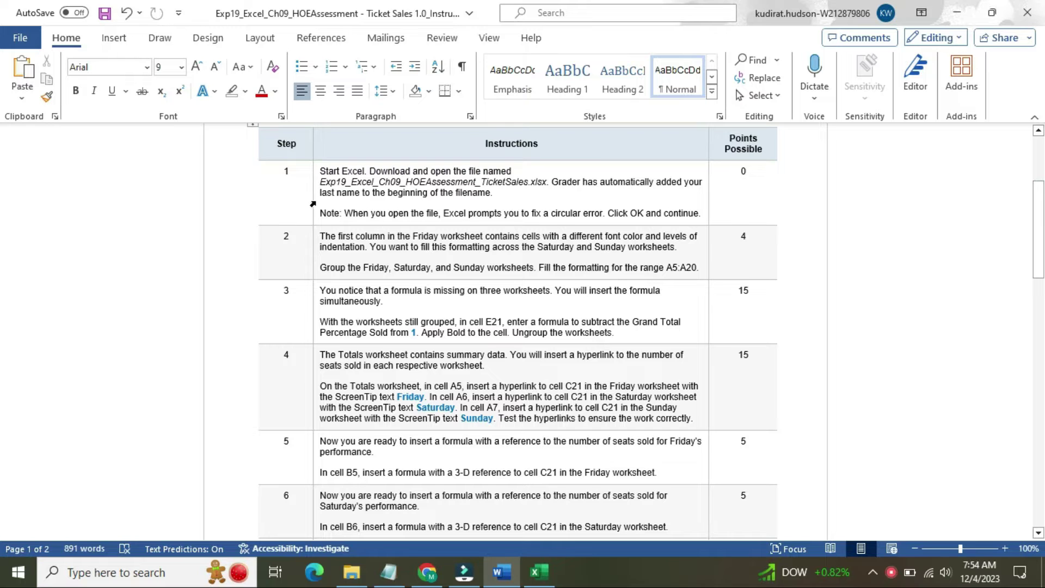
pyautogui.click(313, 203)
pyautogui.click(401, 153)
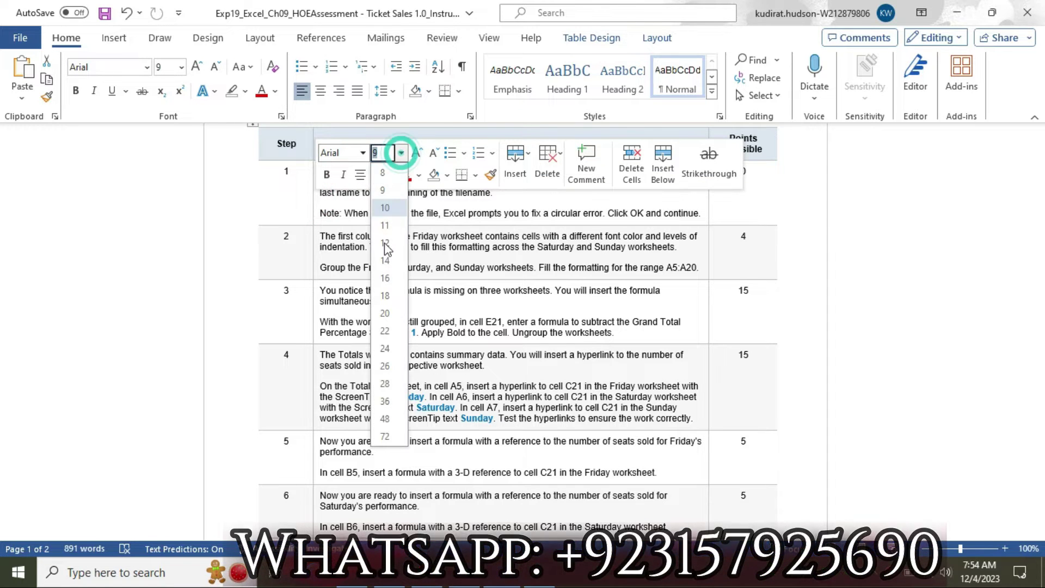
pyautogui.click(384, 278)
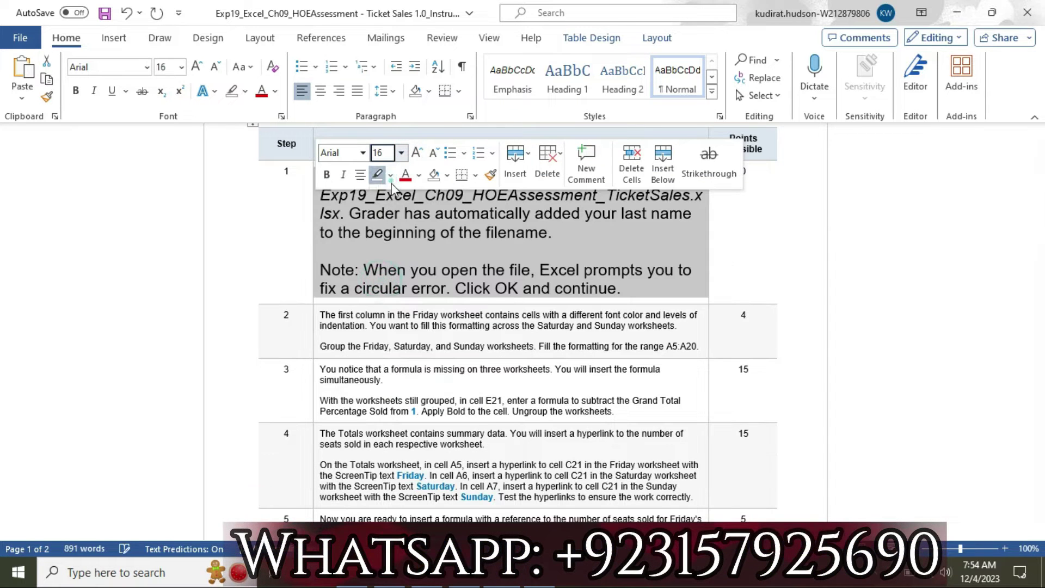
pyautogui.click(391, 174)
pyautogui.click(392, 229)
pyautogui.click(374, 232)
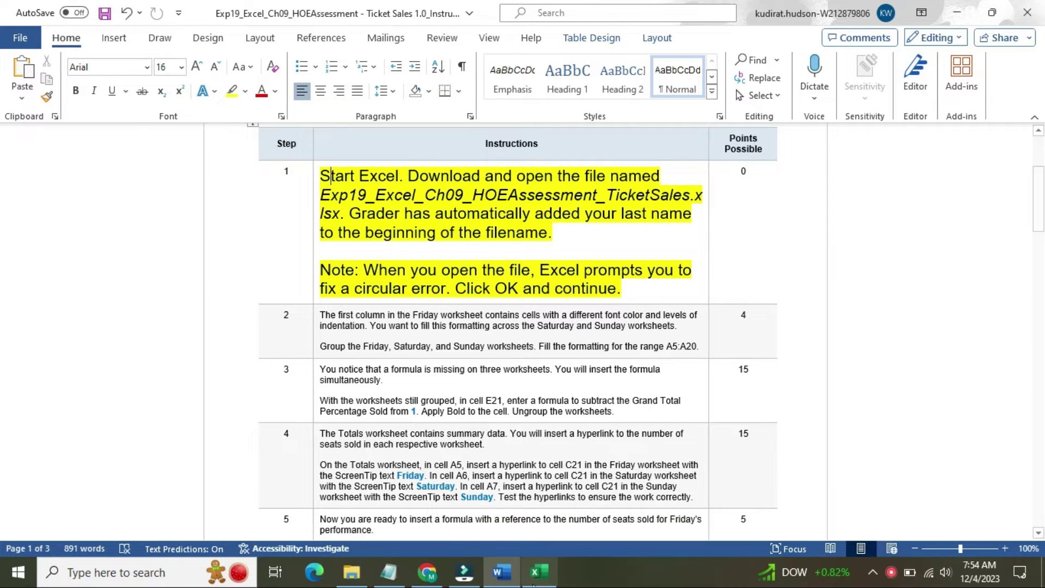
# Switch to the Excel ticket sales workbook and look through the Friday, Saturday, Sunday and Totals worksheets.
pyautogui.click(535, 572)
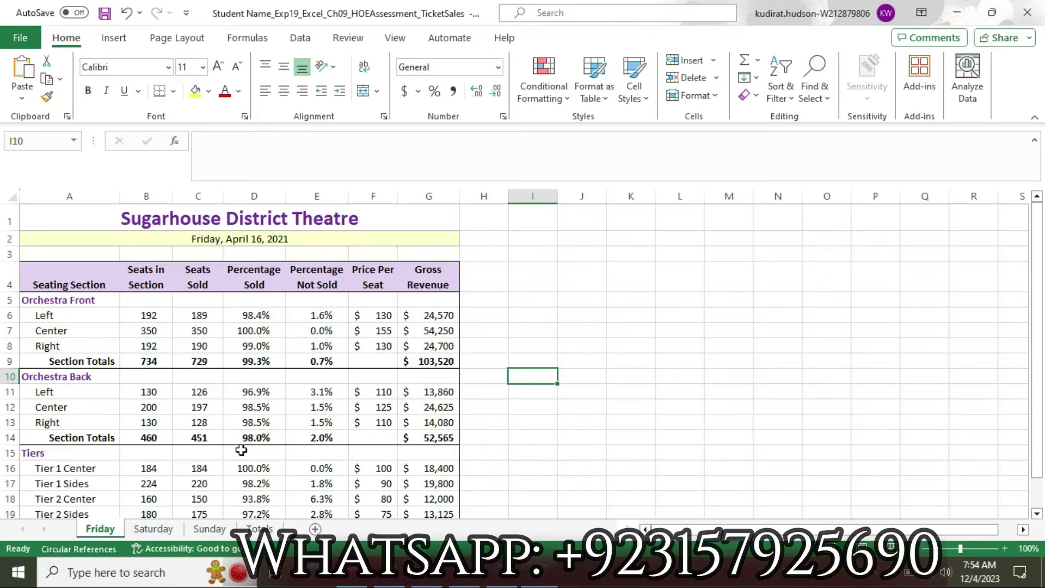
pyautogui.moveTo(1039, 343); pyautogui.dragTo(1038, 340)
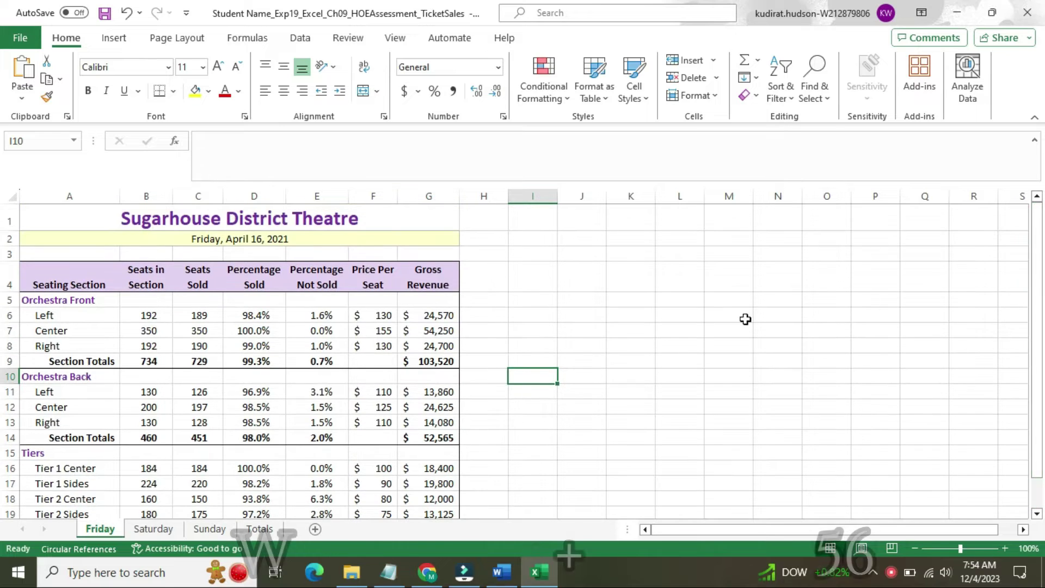
pyautogui.click(153, 529)
pyautogui.click(212, 531)
pyautogui.click(261, 528)
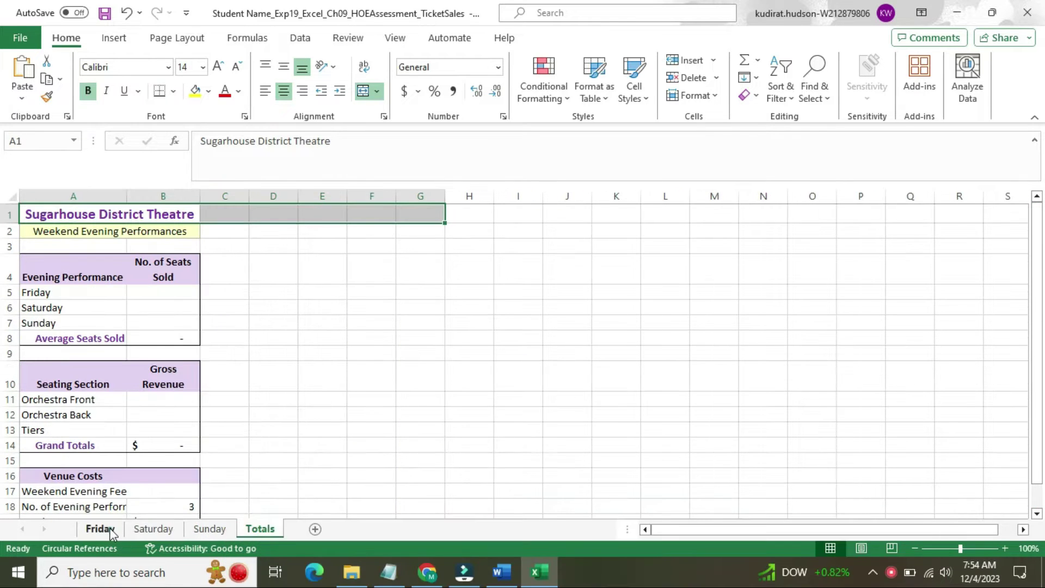
pyautogui.click(100, 527)
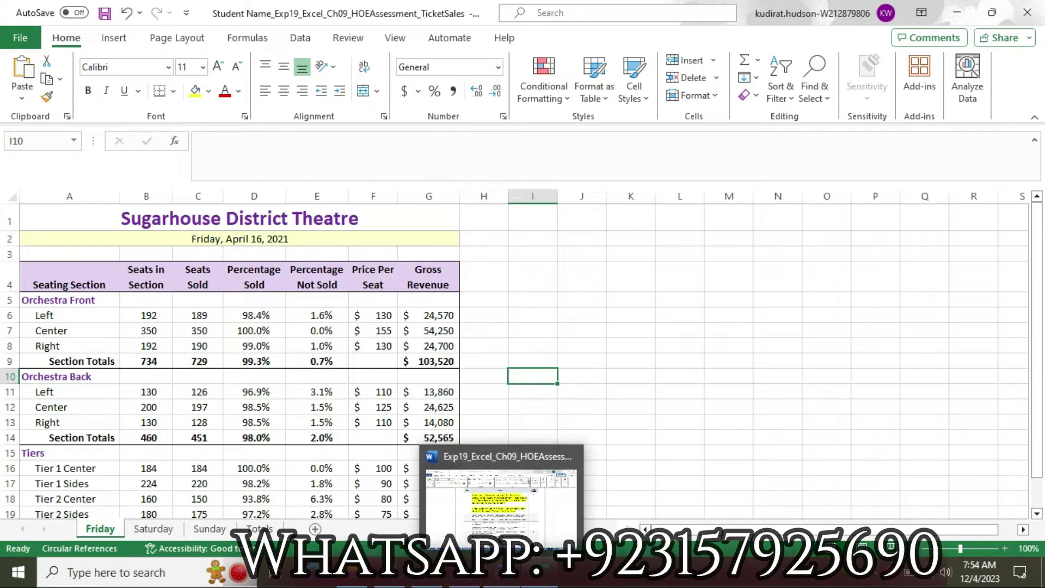
# Switch to the Word instructions, reset the Step 1 text to 9 pt and remove its highlighting.
pyautogui.click(501, 570)
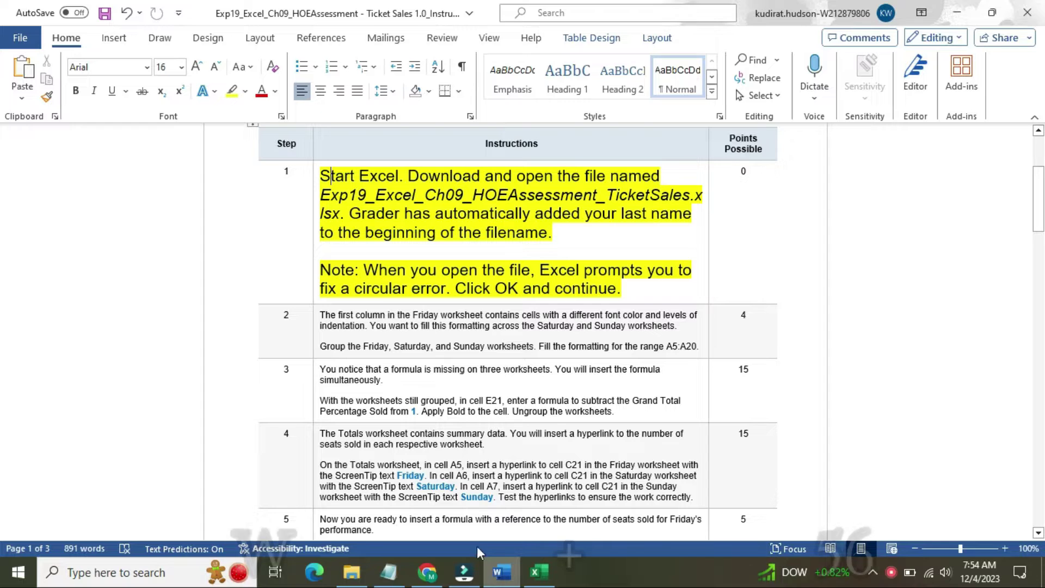
pyautogui.click(312, 215)
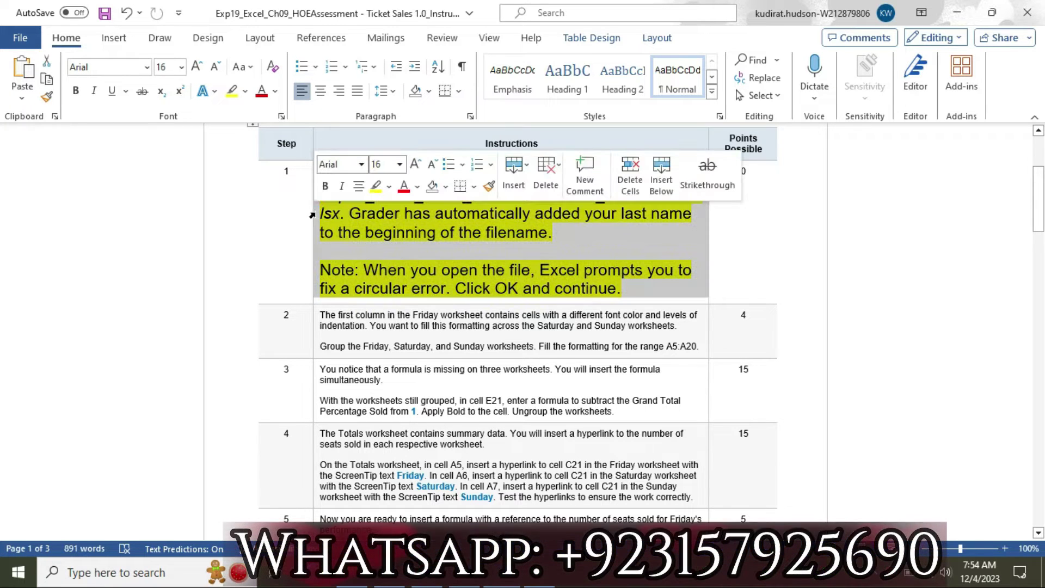
pyautogui.click(399, 173)
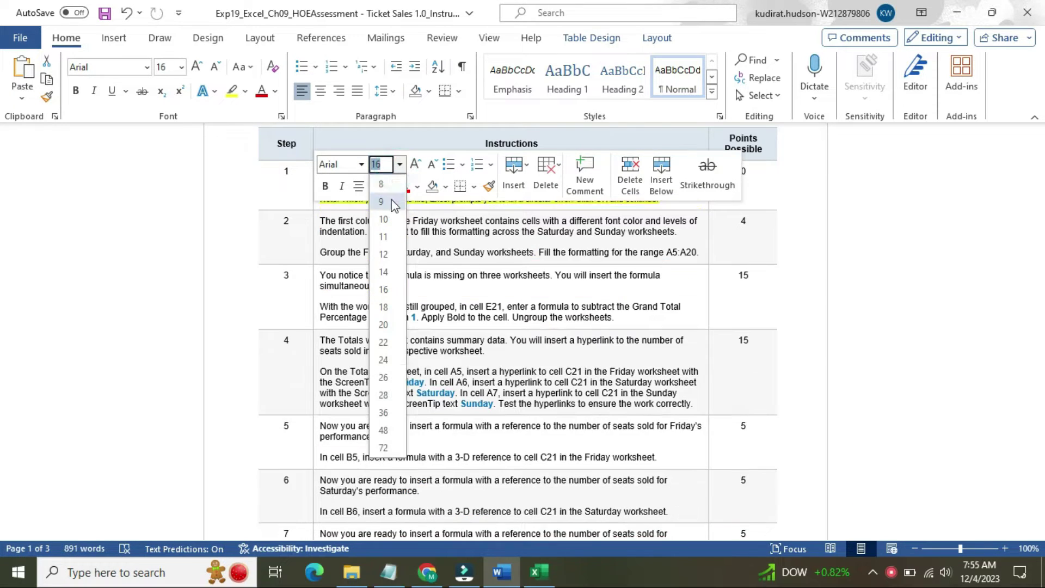
pyautogui.click(392, 197)
pyautogui.click(390, 190)
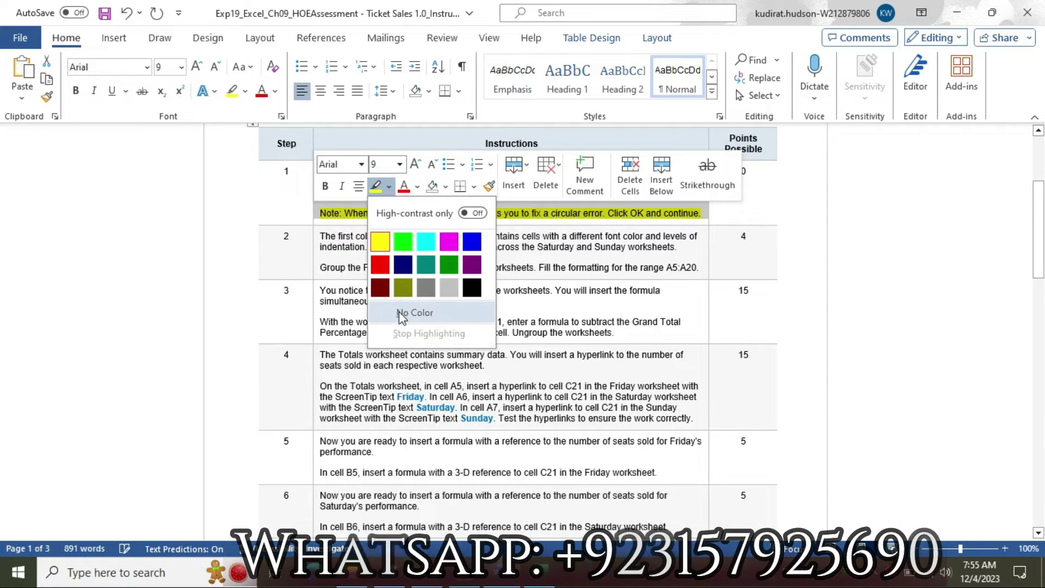
pyautogui.click(401, 310)
pyautogui.press('Right')
# Set the Step 2 instructions in the table to 16 pt and highlight them in yellow.
pyautogui.click(315, 245)
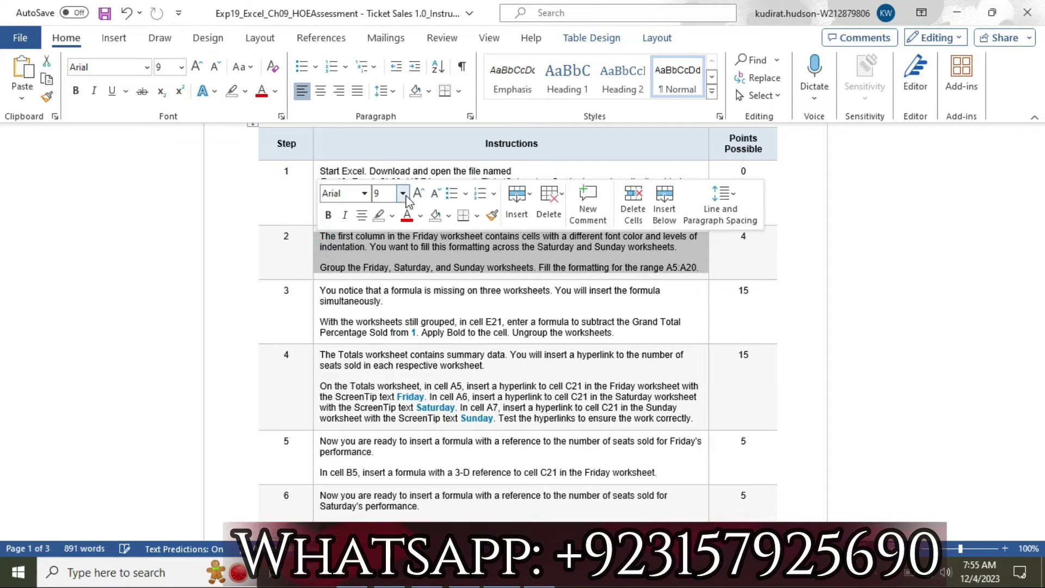
pyautogui.click(403, 195)
pyautogui.click(386, 320)
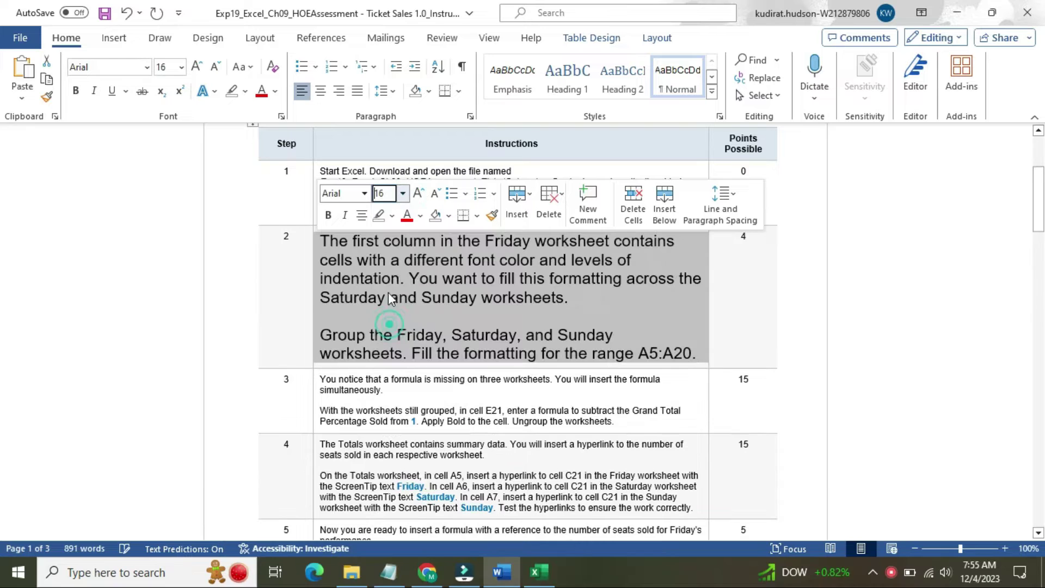
pyautogui.click(392, 216)
pyautogui.click(384, 270)
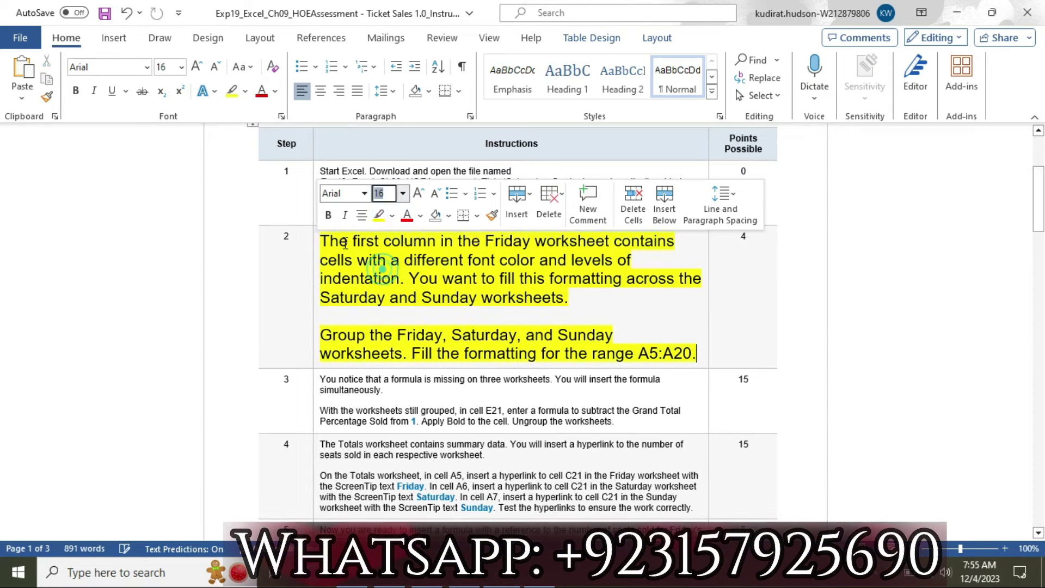
pyautogui.click(332, 240)
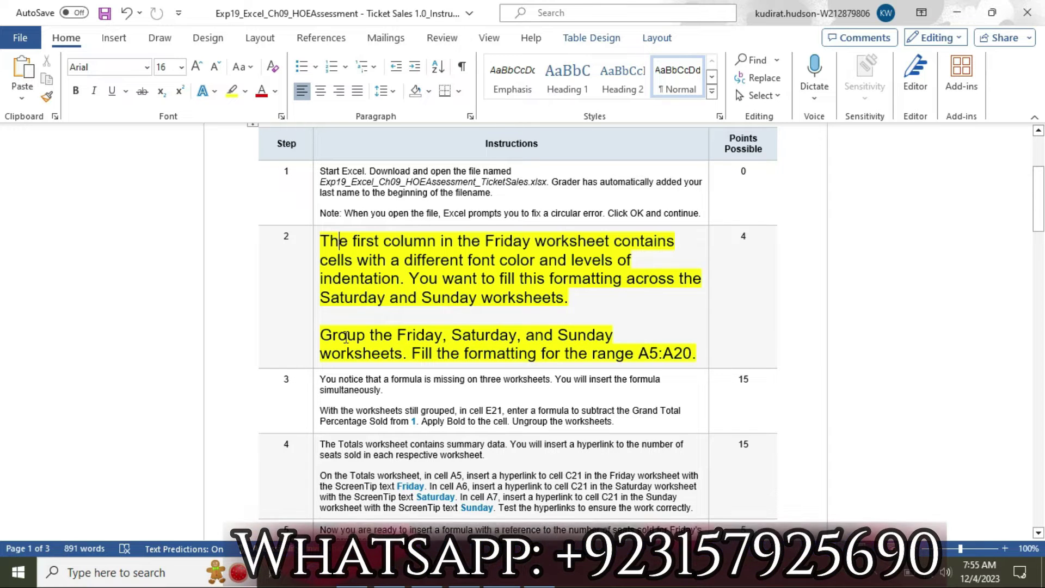
# Highlight the second paragraph of Step 2, about grouping the worksheets and filling the formatting, in turquoise.
pyautogui.moveTo(331, 334); pyautogui.dragTo(624, 353)
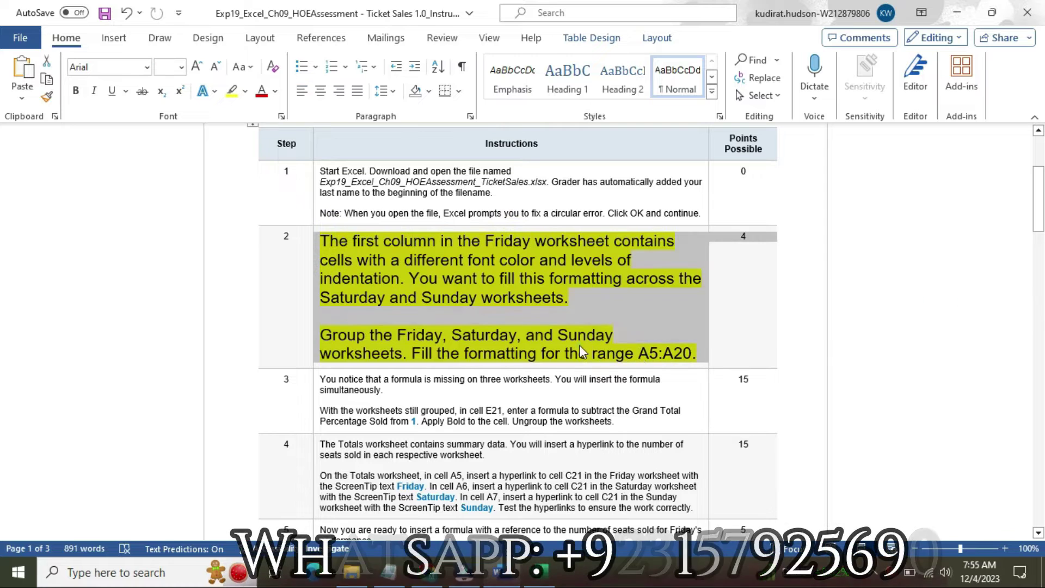
pyautogui.click(331, 334)
pyautogui.moveTo(331, 334); pyautogui.dragTo(558, 351)
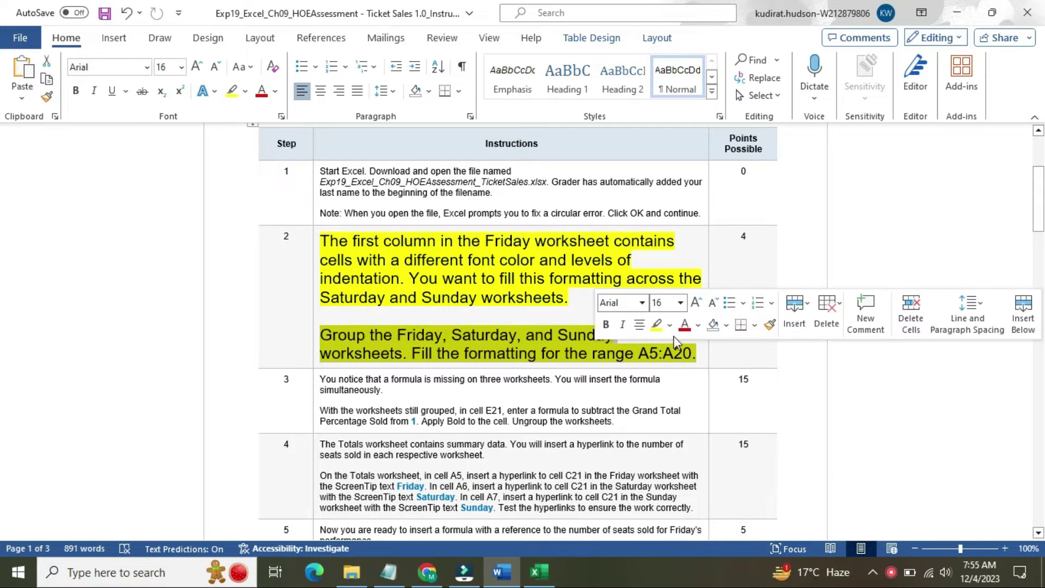
pyautogui.click(669, 325)
pyautogui.click(706, 379)
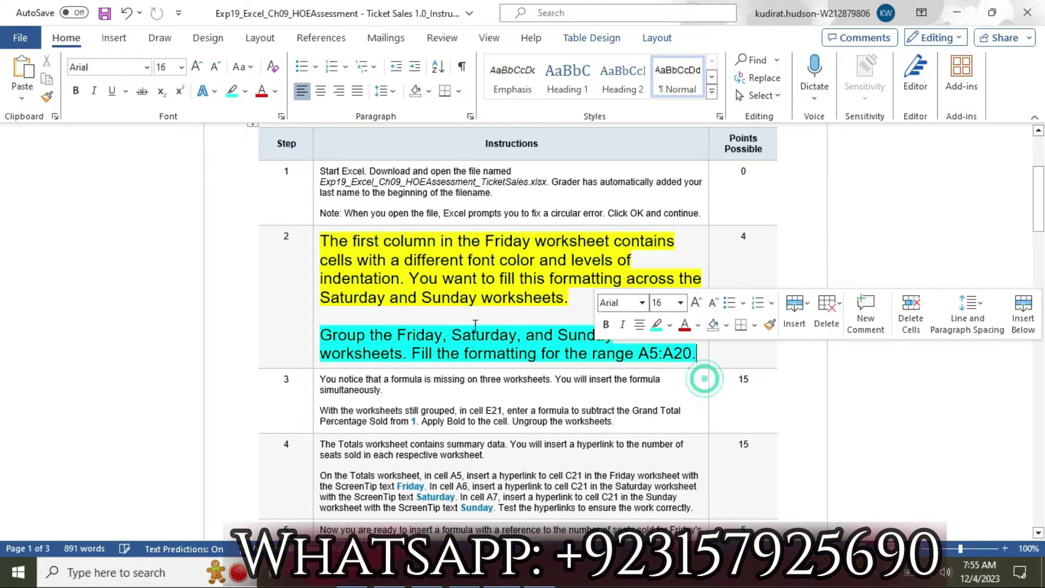
# Read the grouping instruction, switch to the Excel workbook and group the Friday, Saturday and Sunday worksheets.
pyautogui.click(326, 333)
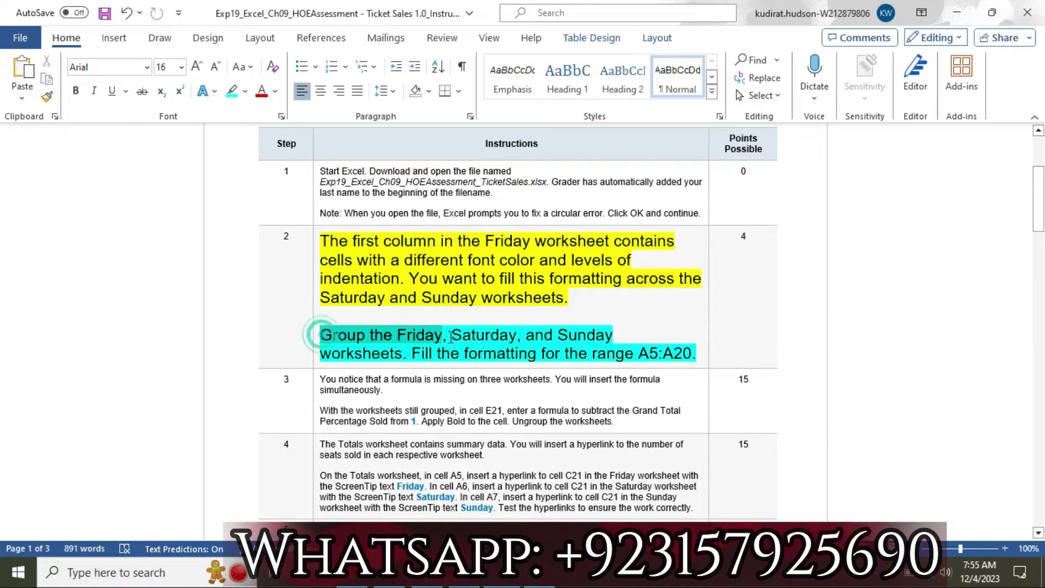
pyautogui.moveTo(450, 337); pyautogui.dragTo(515, 335)
pyautogui.moveTo(614, 338); pyautogui.dragTo(412, 351)
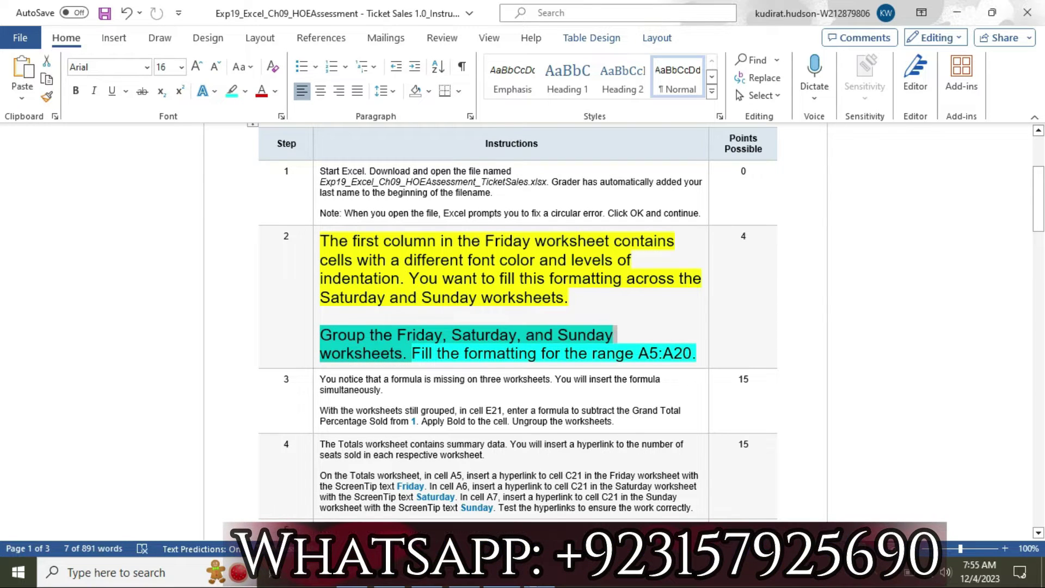
pyautogui.click(535, 572)
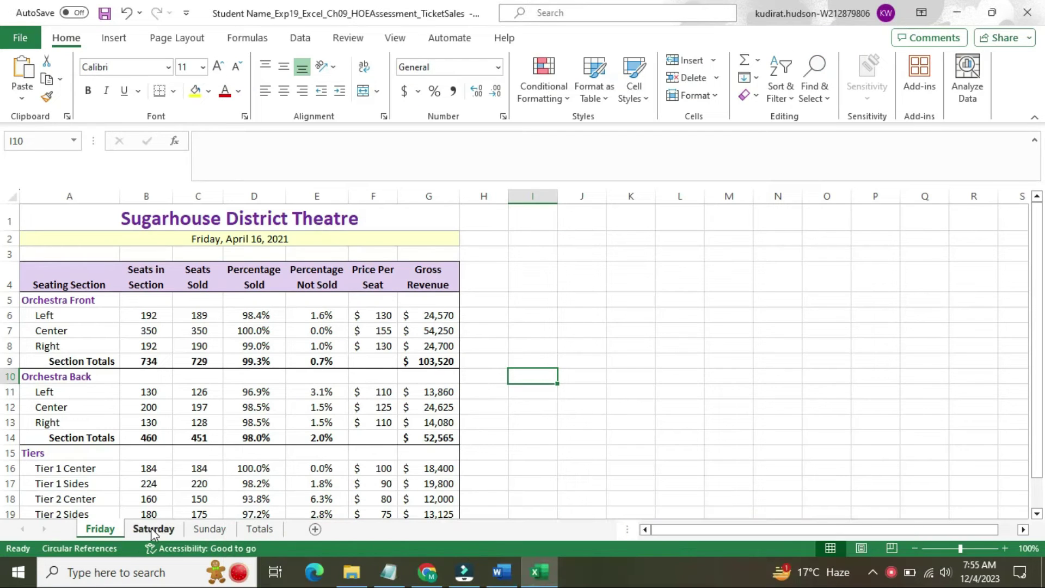
pyautogui.keyDown('shift'); pyautogui.click(210, 528); pyautogui.keyUp('shift')
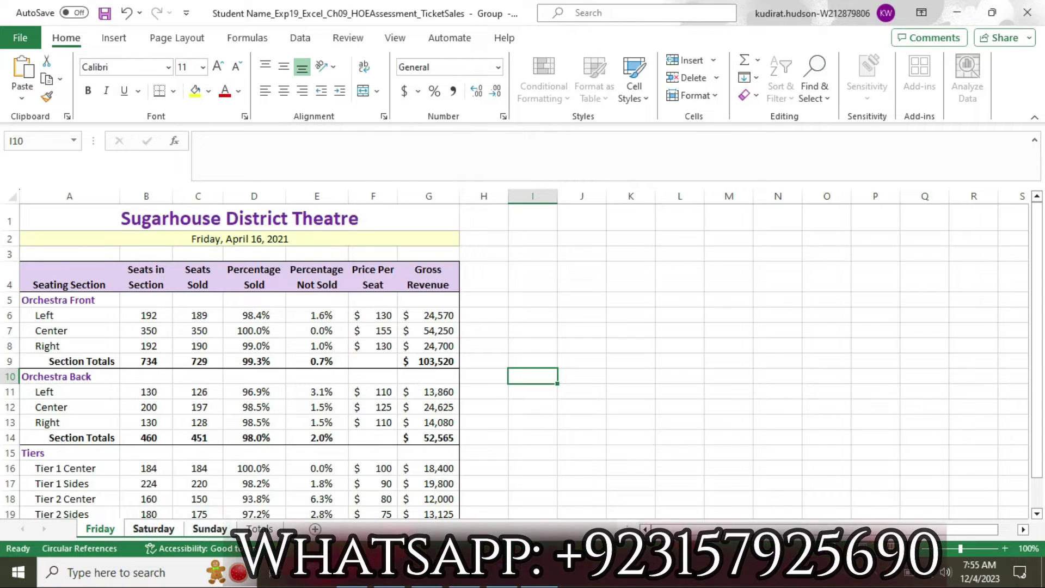
# Copy the range reference A5:A20 from the Word instructions and use it to select that range in the grouped Excel worksheets.
pyautogui.click(501, 572)
pyautogui.moveTo(416, 354); pyautogui.dragTo(685, 359)
pyautogui.hotkey('ctrl', 'c')
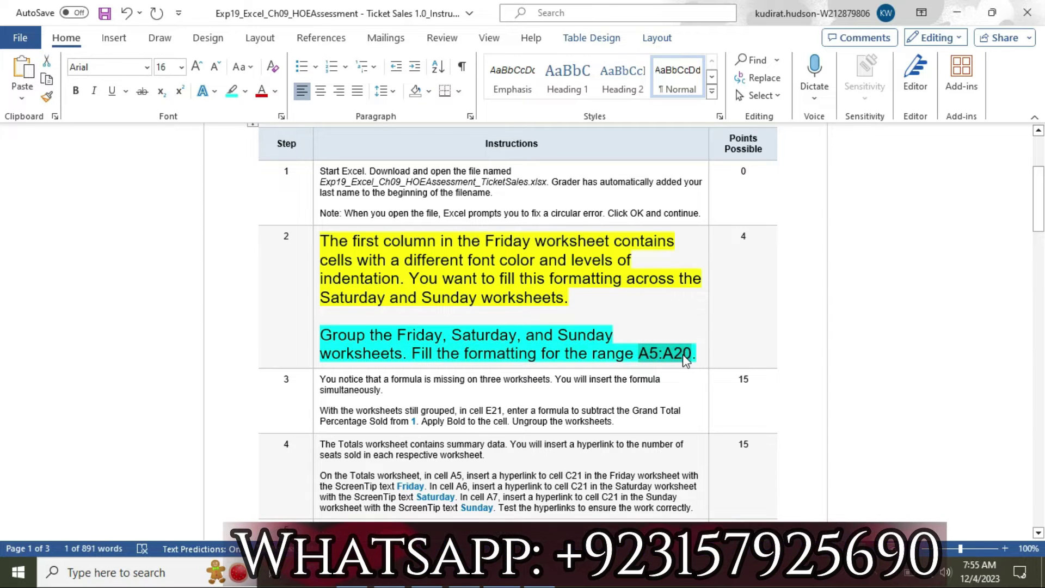
pyautogui.hotkey('alt', 'Tab')
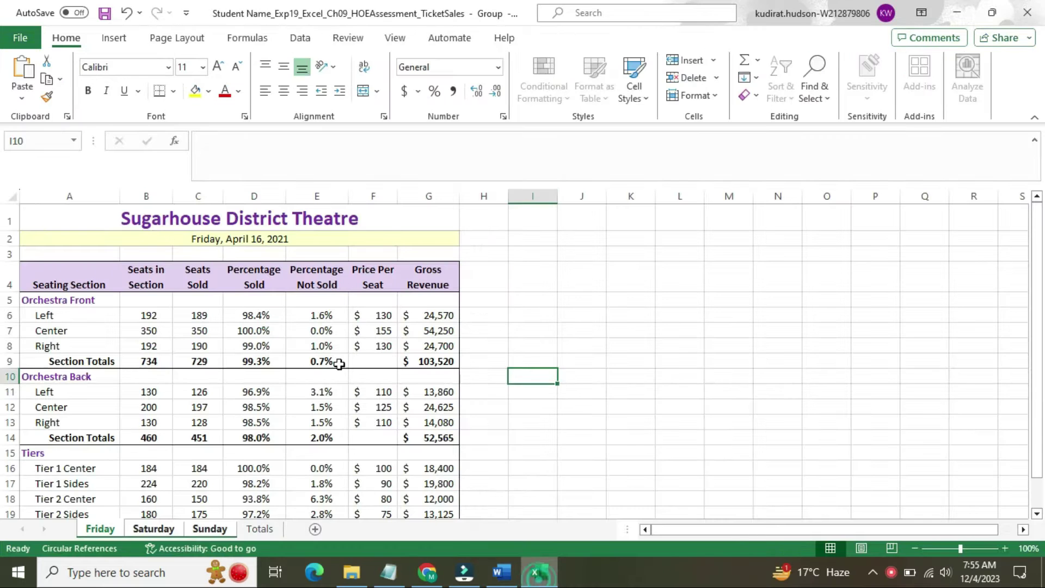
pyautogui.click(48, 141)
pyautogui.hotkey('ctrl', 'v')
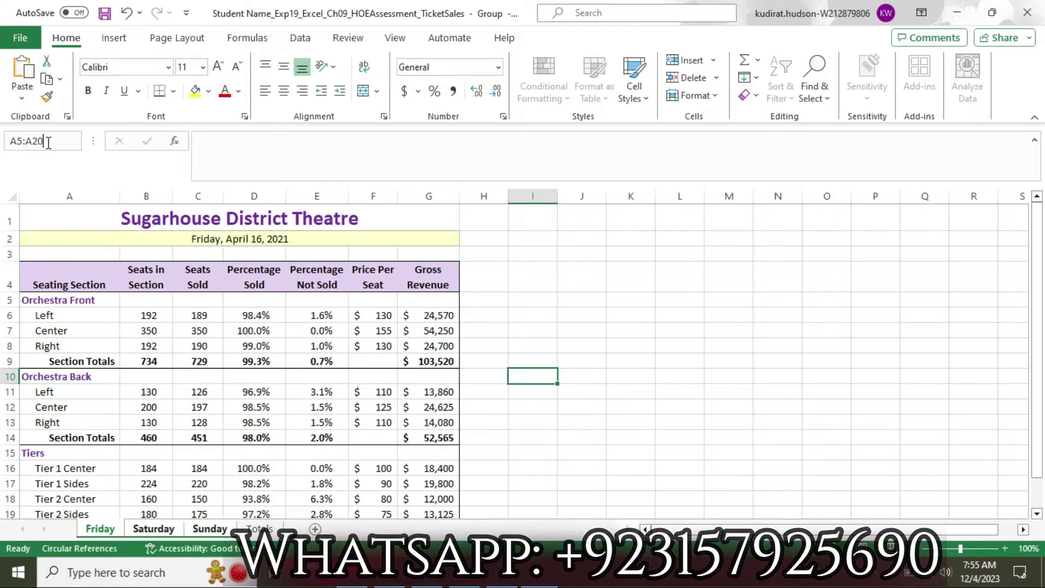
pyautogui.press('Return')
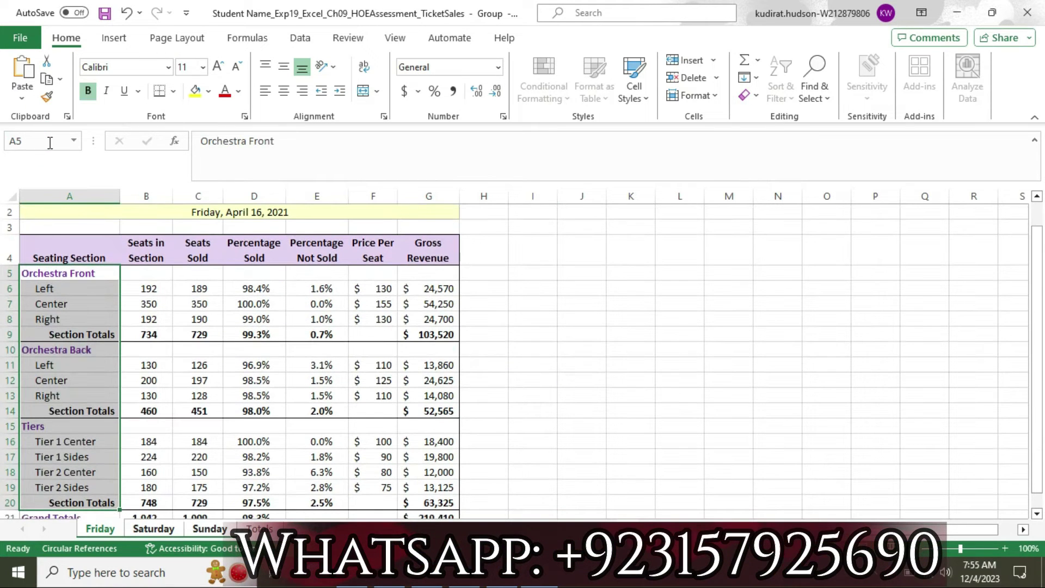
# Fill only the formats of A5:A20 across the grouped worksheets and return to the Word instructions.
pyautogui.click(756, 78)
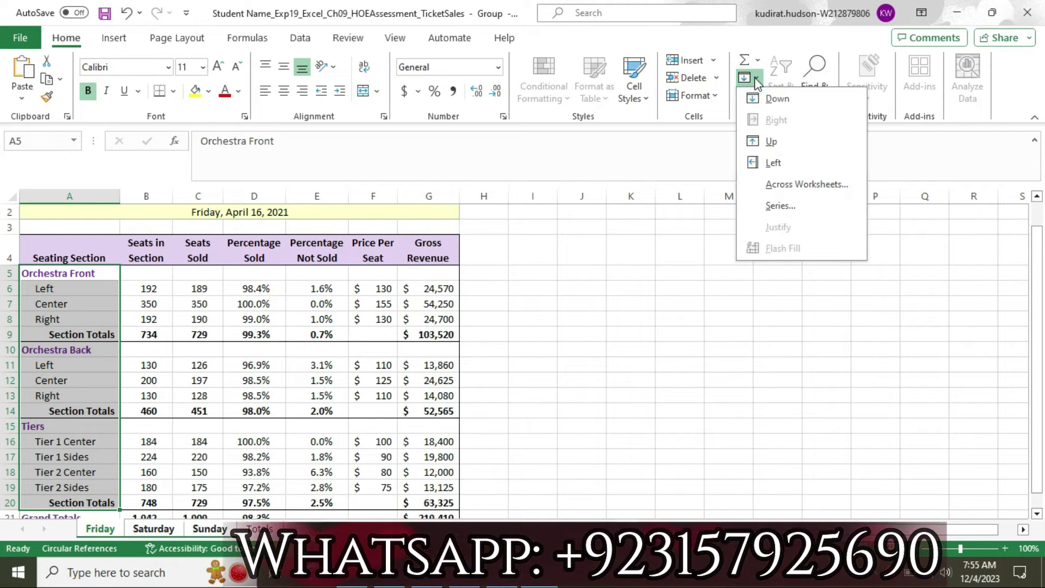
pyautogui.click(788, 183)
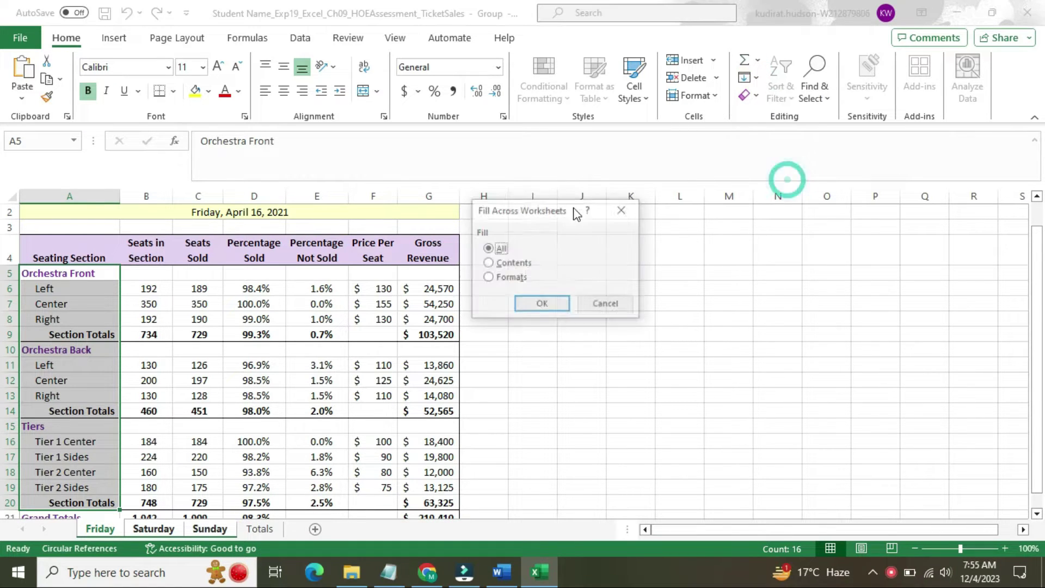
pyautogui.click(488, 278)
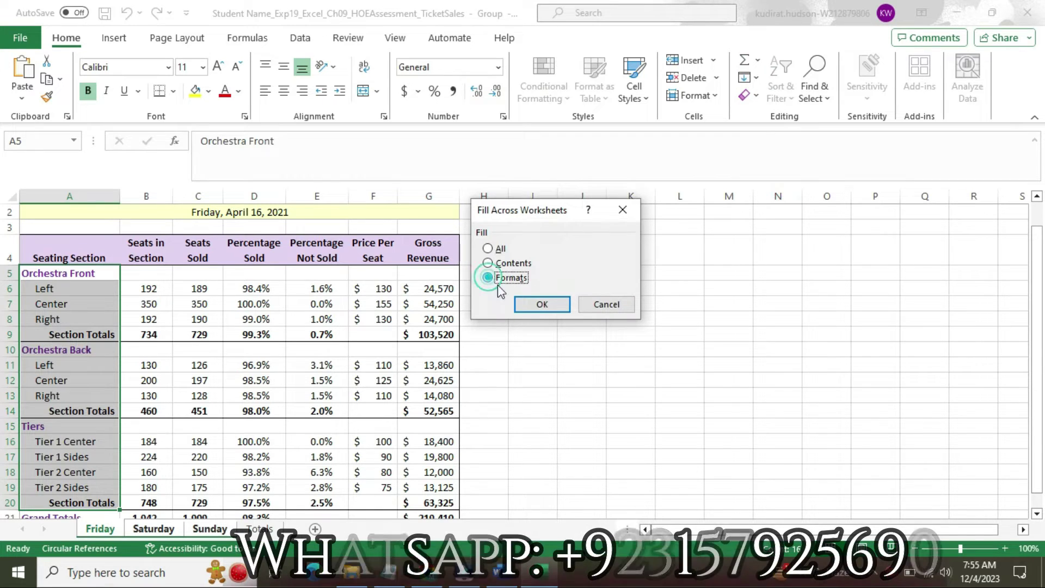
pyautogui.click(541, 307)
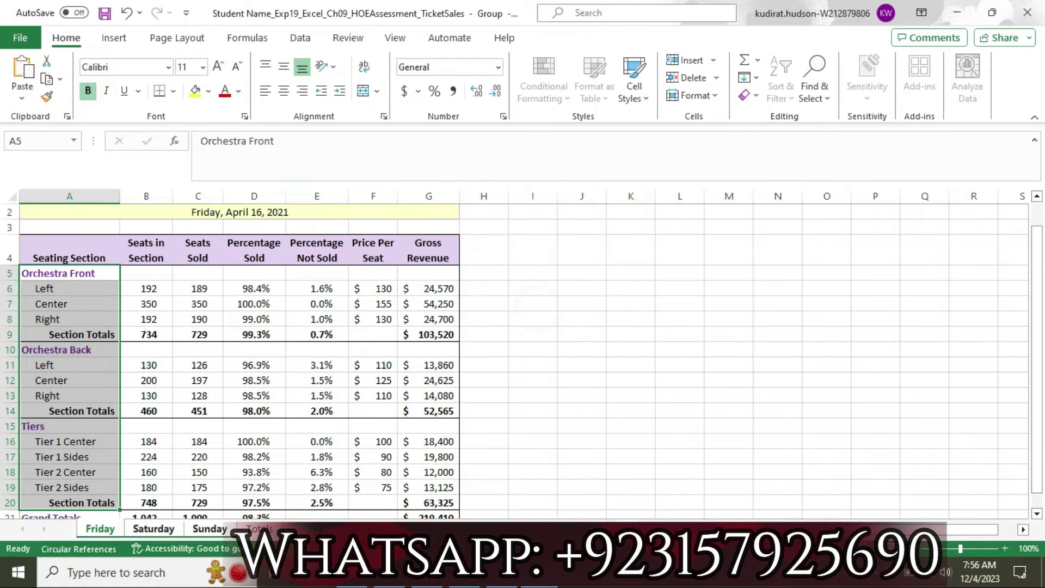
pyautogui.hotkey('alt', 'Tab')
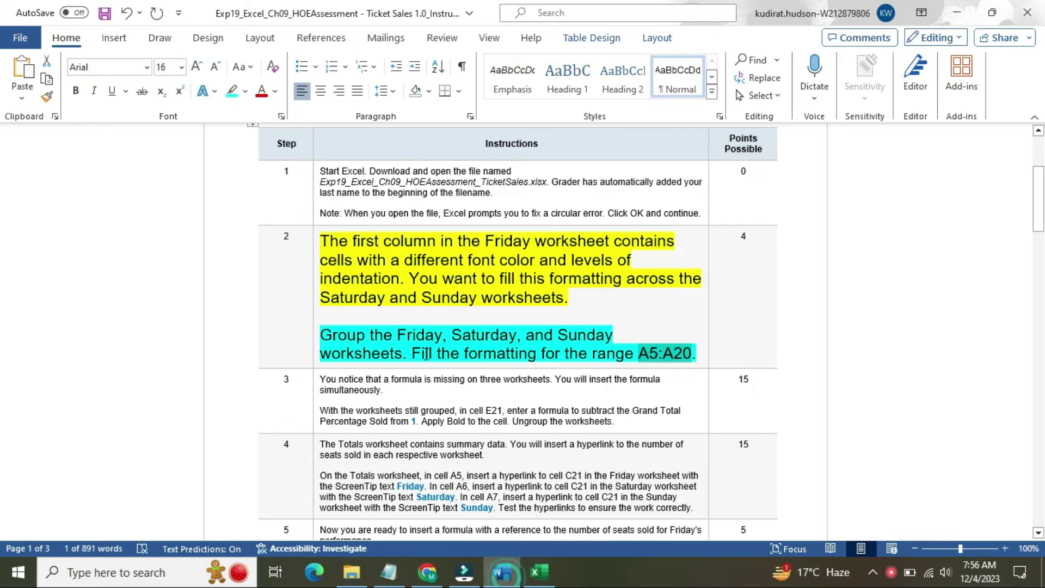
# Reset the Step 2 instruction text to 9 pt and remove its highlighting.
pyautogui.click(312, 279)
pyautogui.click(400, 228)
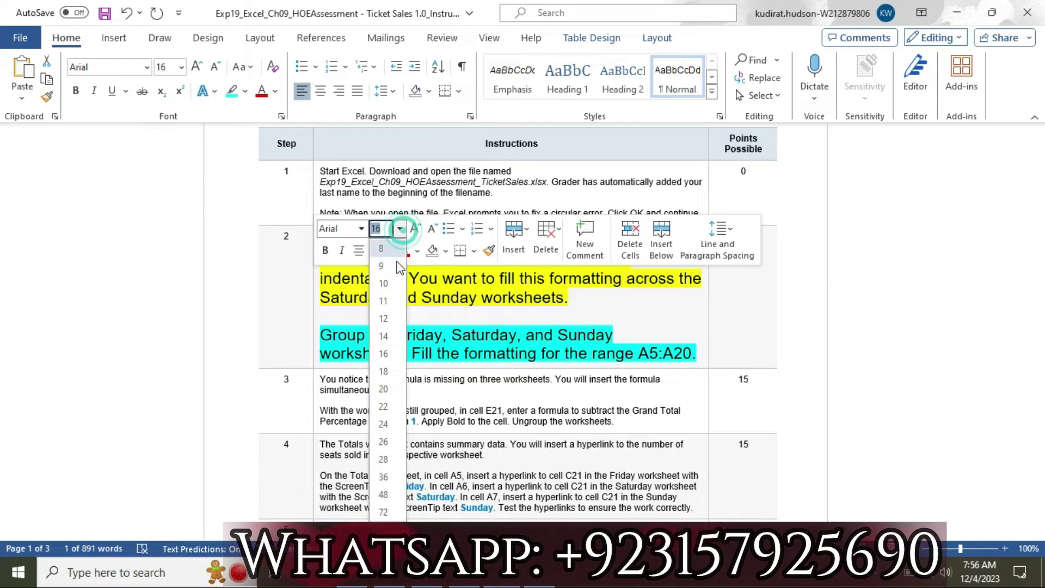
pyautogui.click(384, 260)
pyautogui.click(389, 251)
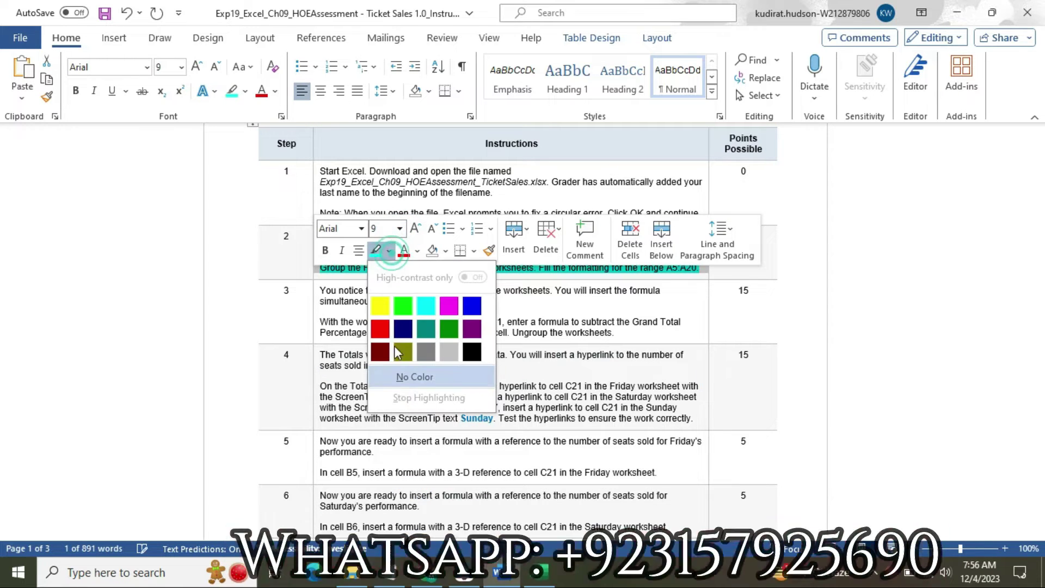
pyautogui.click(403, 381)
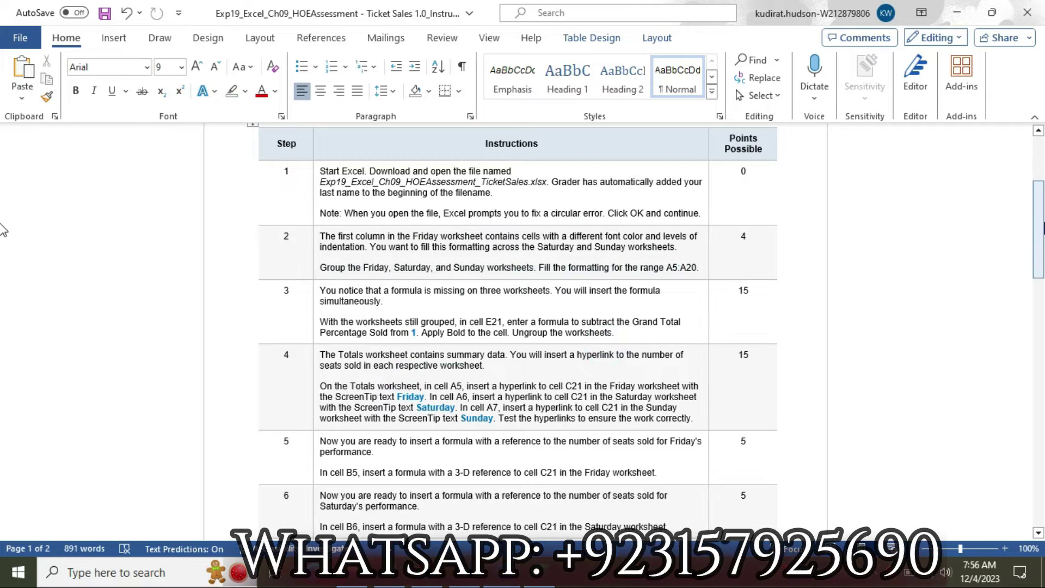
# Enlarge the Step 3 instruction text to 16 pt and highlight it in yellow.
pyautogui.scroll(-1, 2, 249)
pyautogui.moveTo(1041, 249); pyautogui.dragTo(1041, 275)
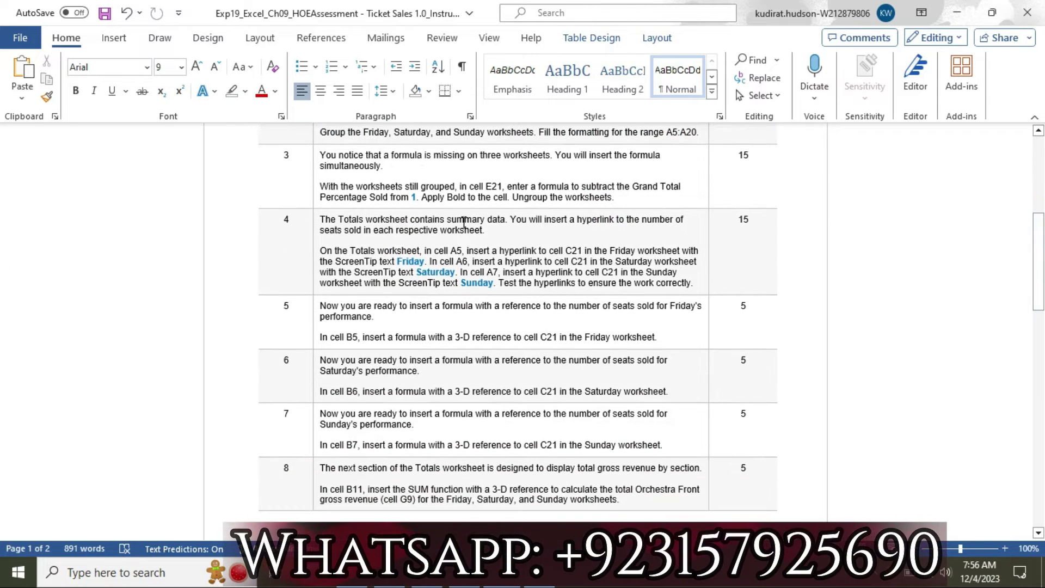
pyautogui.doubleClick(315, 194)
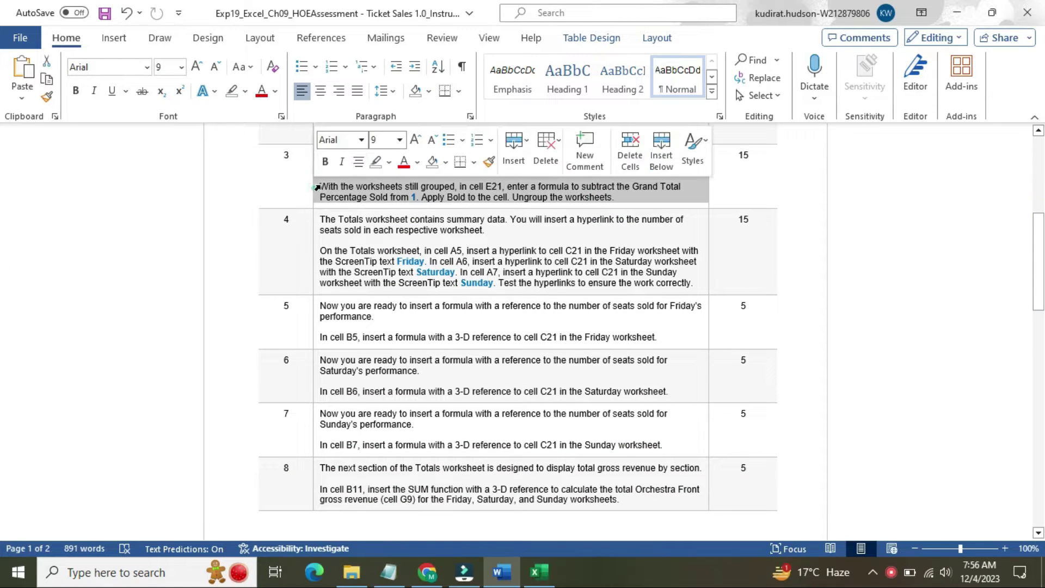
pyautogui.click(401, 140)
pyautogui.click(383, 265)
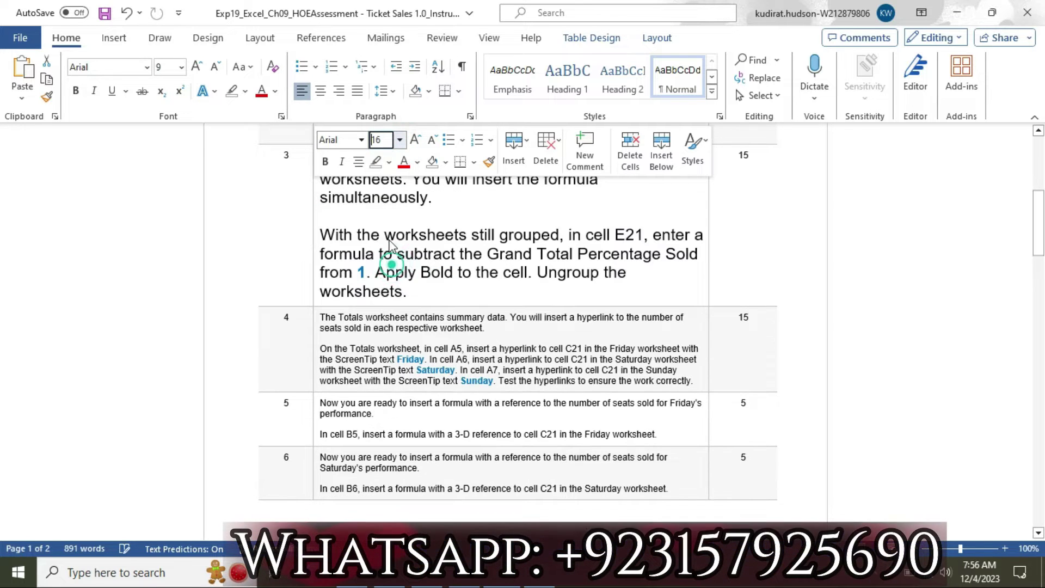
pyautogui.click(389, 162)
pyautogui.click(379, 214)
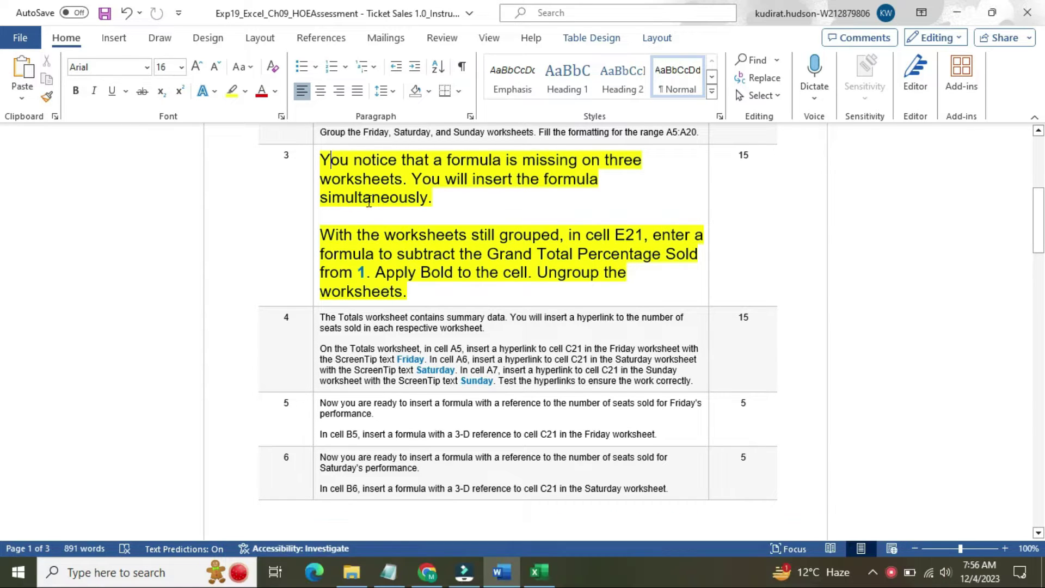
# Highlight the second paragraph of Step 3, about the formula in cell E21, in turquoise.
pyautogui.moveTo(321, 234); pyautogui.dragTo(413, 290)
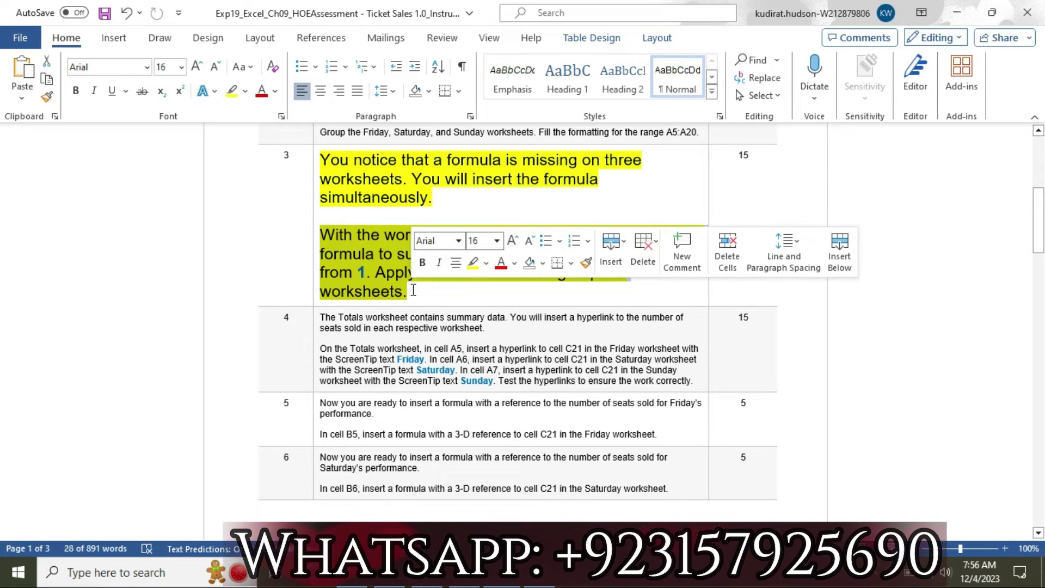
pyautogui.click(486, 263)
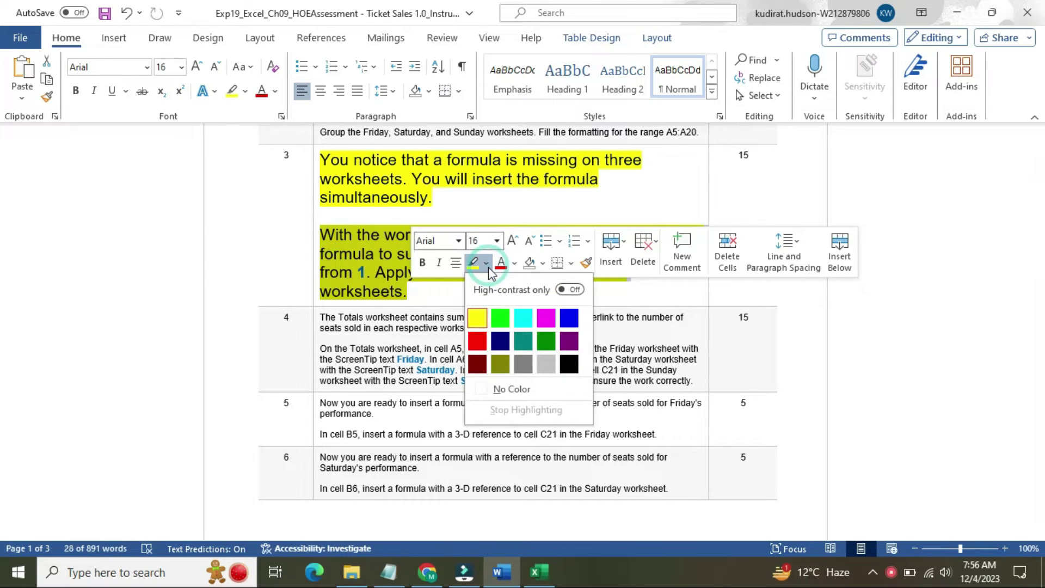
pyautogui.click(514, 318)
# Read the Step 3 target cell in the Word instructions, switch to the Excel workbook and select cell E21 in the grouped worksheets.
pyautogui.moveTo(321, 234); pyautogui.dragTo(569, 240)
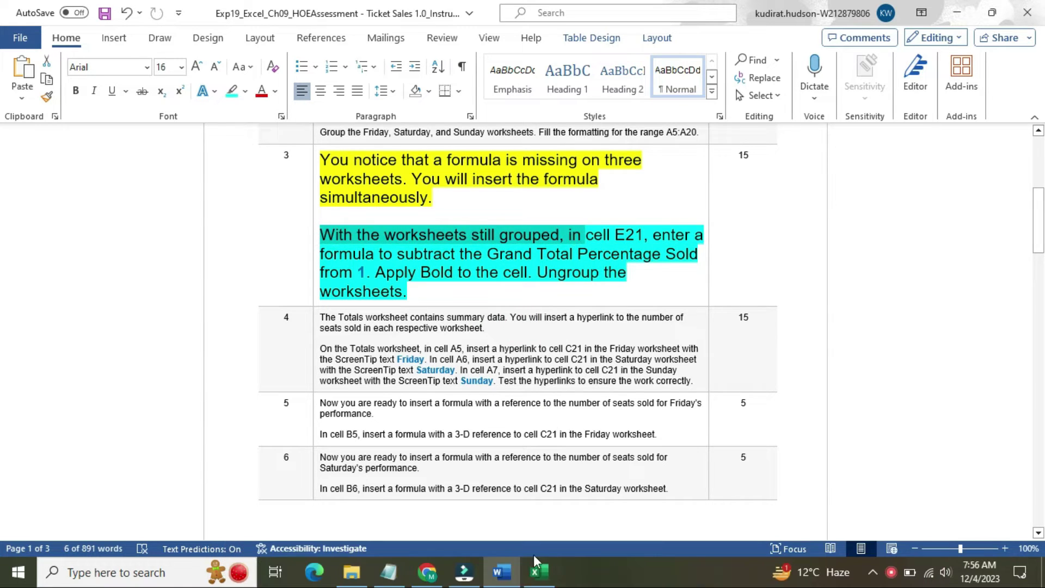
pyautogui.click(532, 566)
pyautogui.click(488, 574)
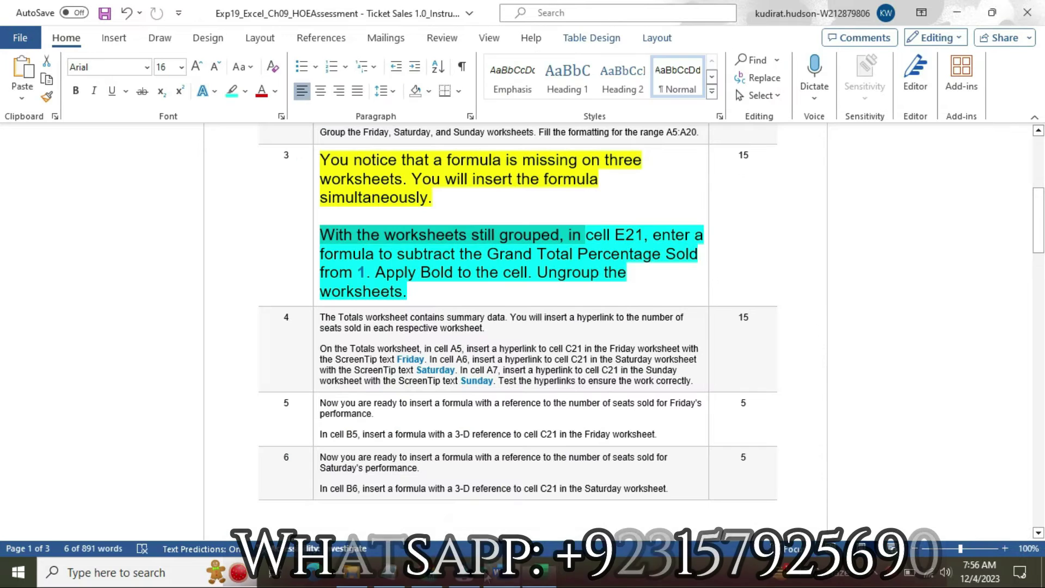
pyautogui.click(574, 238)
pyautogui.moveTo(635, 235); pyautogui.dragTo(635, 240)
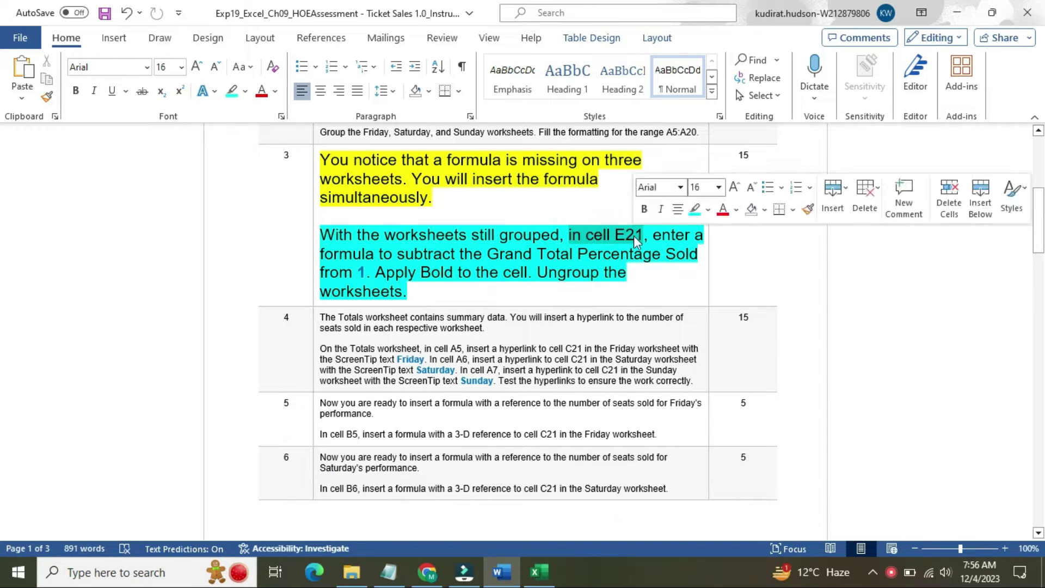
pyautogui.click(537, 572)
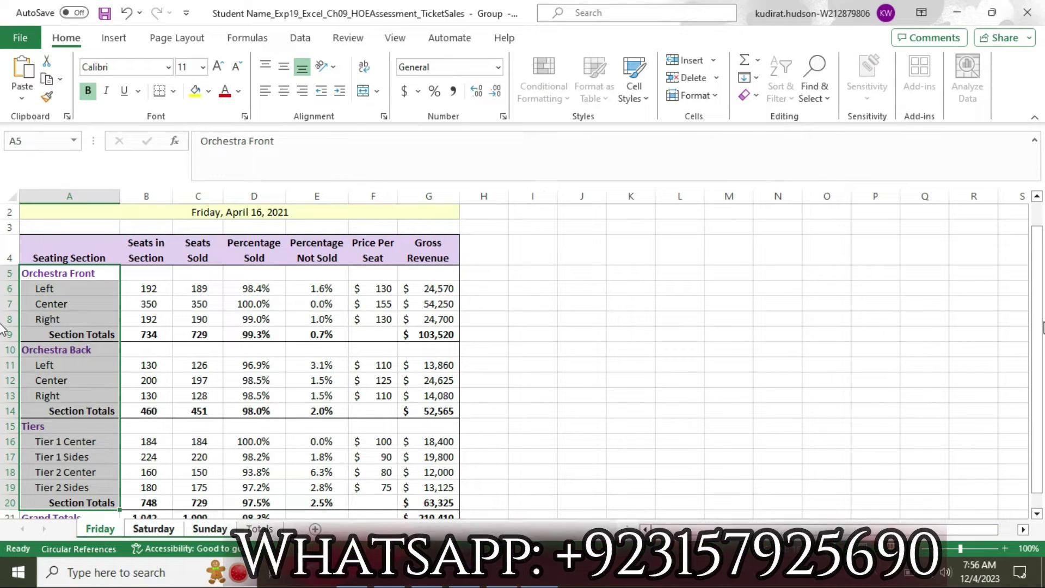
pyautogui.moveTo(1037, 321); pyautogui.dragTo(1035, 438)
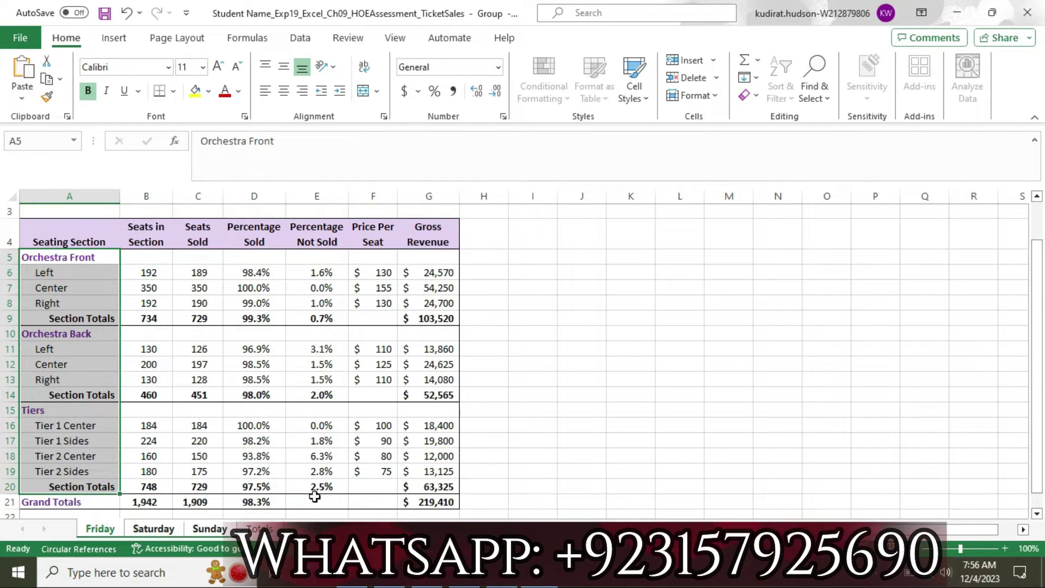
pyautogui.click(308, 503)
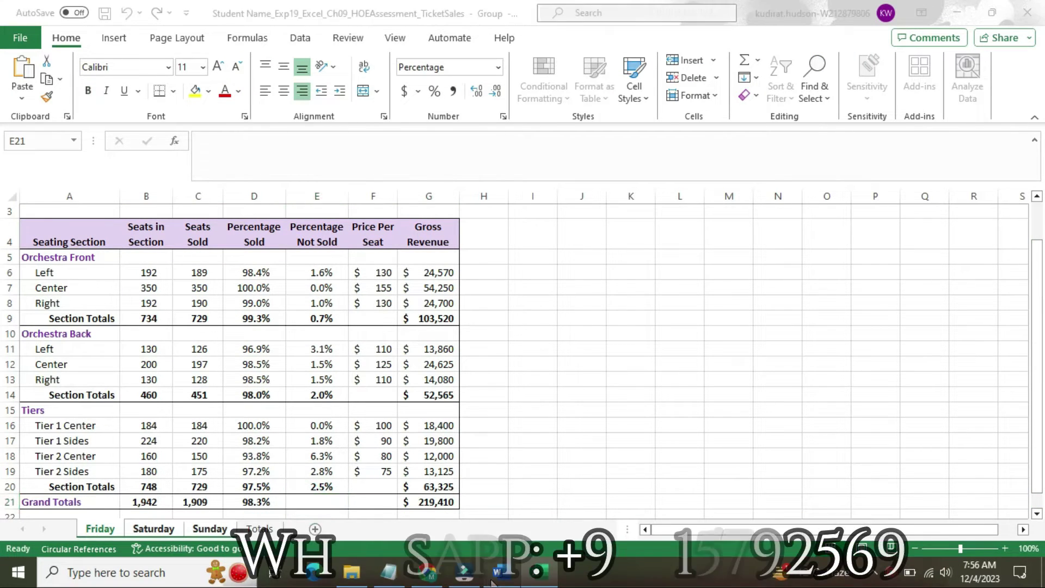
# Check the formula instruction in Word, return to Excel and enter =1-D21 in cell E21 across the grouped worksheets.
pyautogui.click(500, 572)
pyautogui.moveTo(652, 235); pyautogui.dragTo(428, 254)
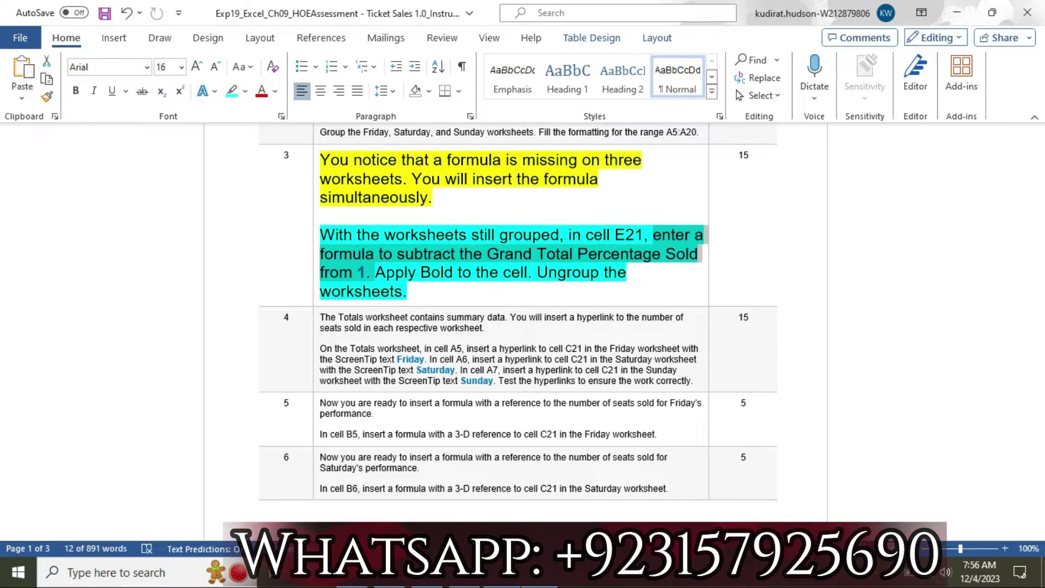
pyautogui.moveTo(533, 561)
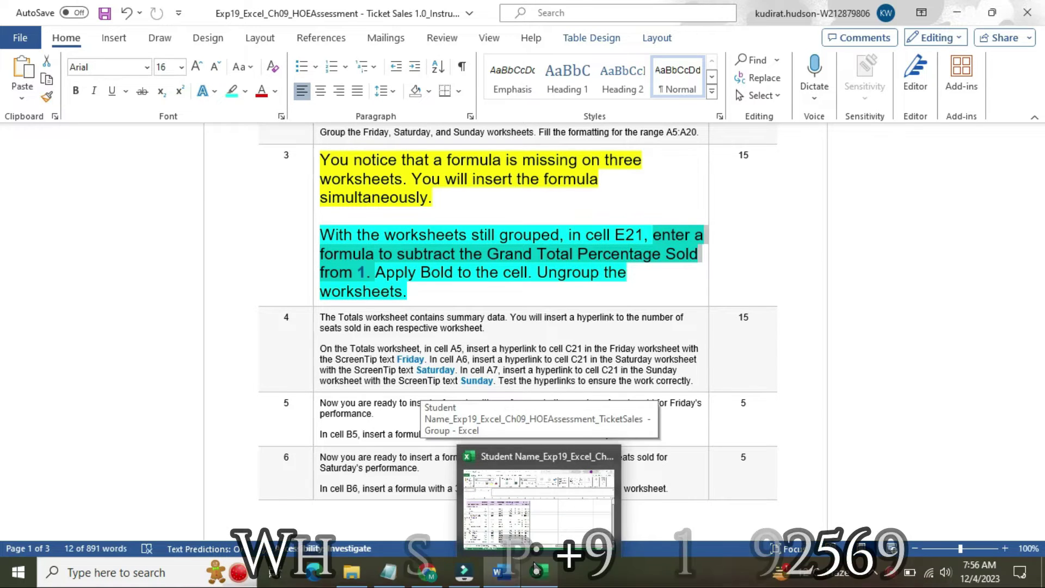
pyautogui.click(534, 567)
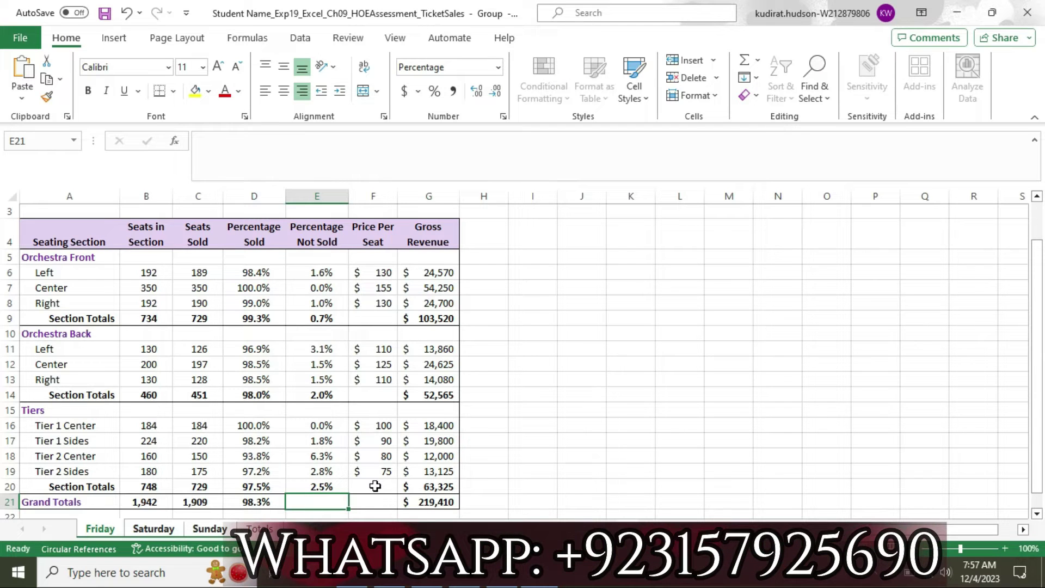
pyautogui.write('1-%')
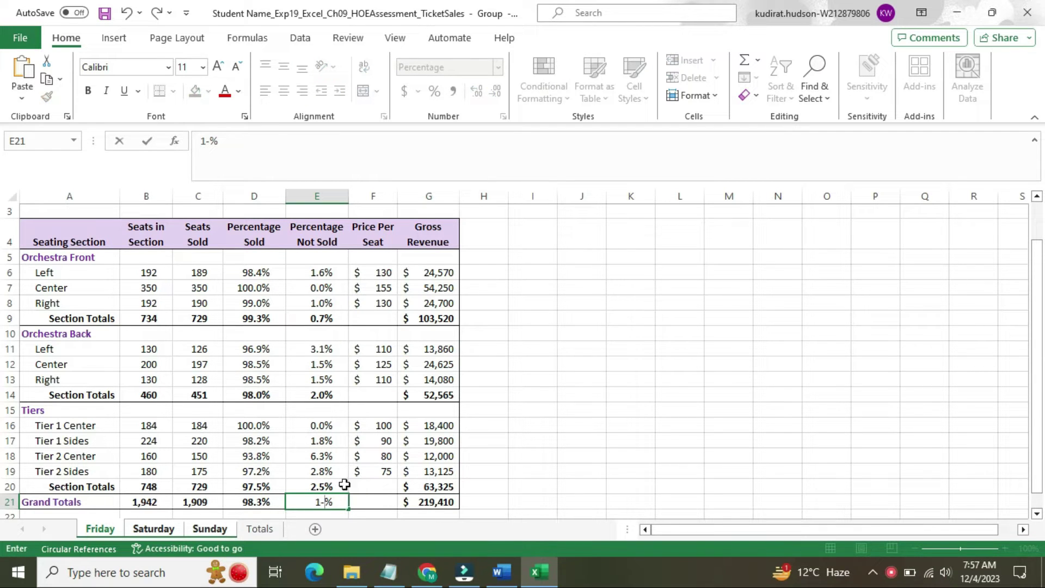
pyautogui.click(338, 502)
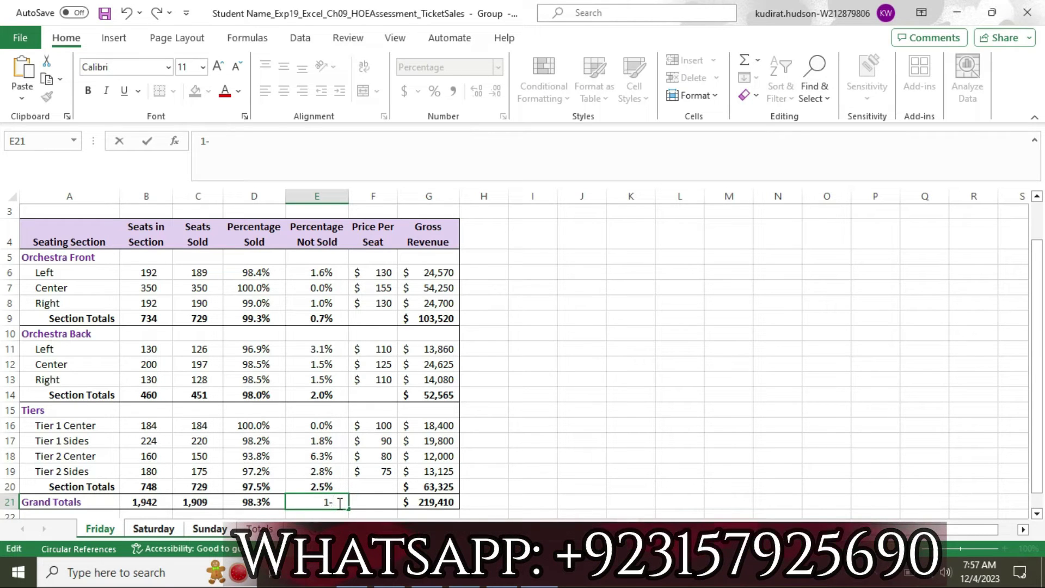
pyautogui.click(258, 502)
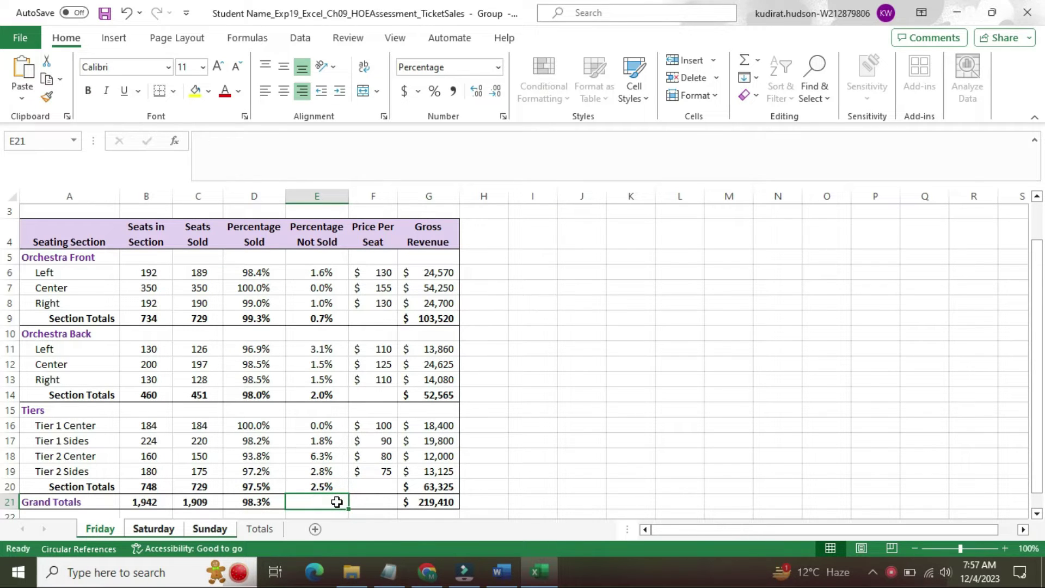
pyautogui.write('=1-D21')
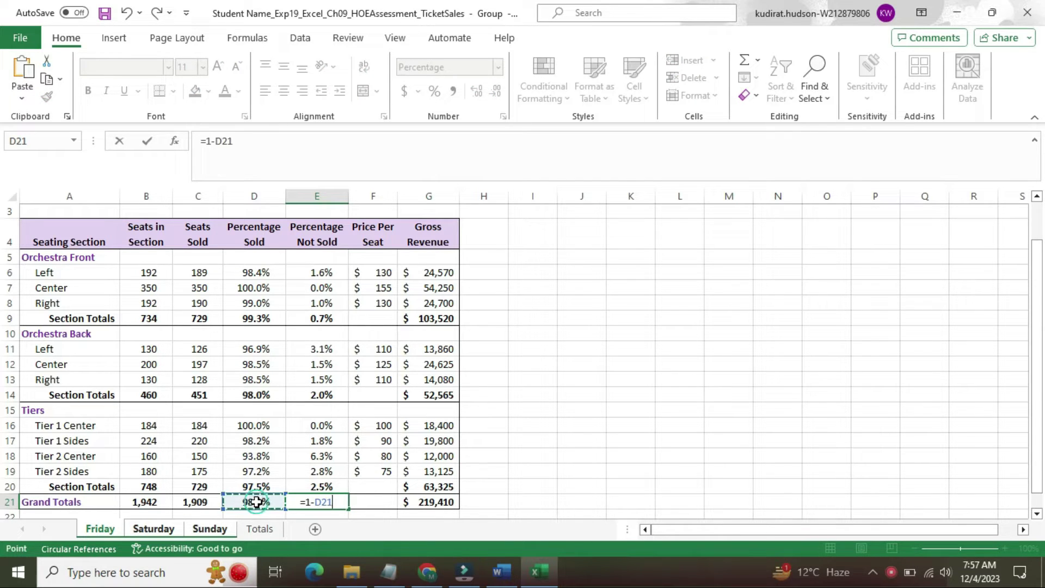
pyautogui.press('Return')
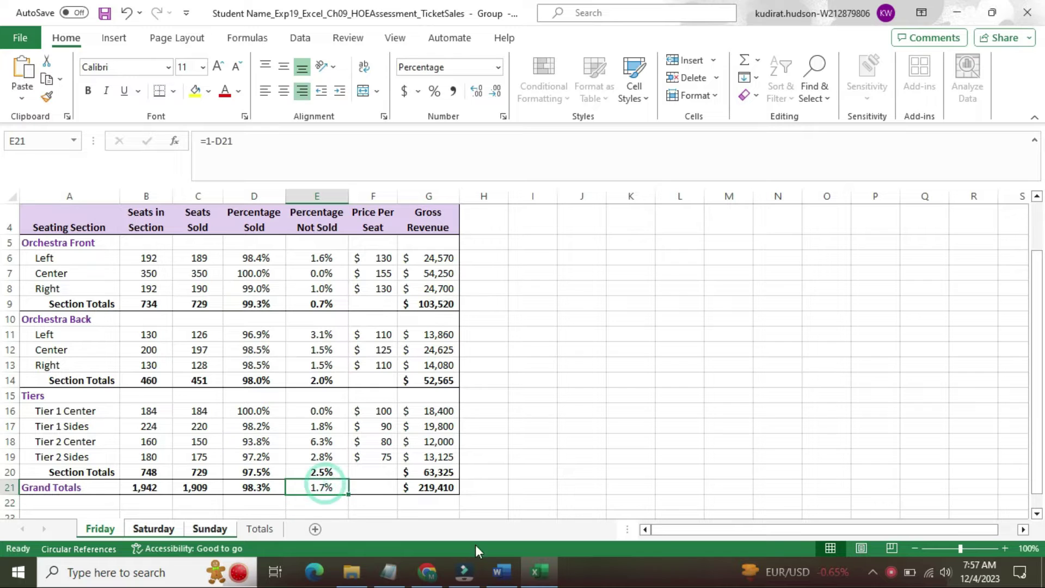
# Read the formatting instruction in Word, switch back to Excel and apply bold to cell E21 in the grouped worksheets.
pyautogui.click(501, 571)
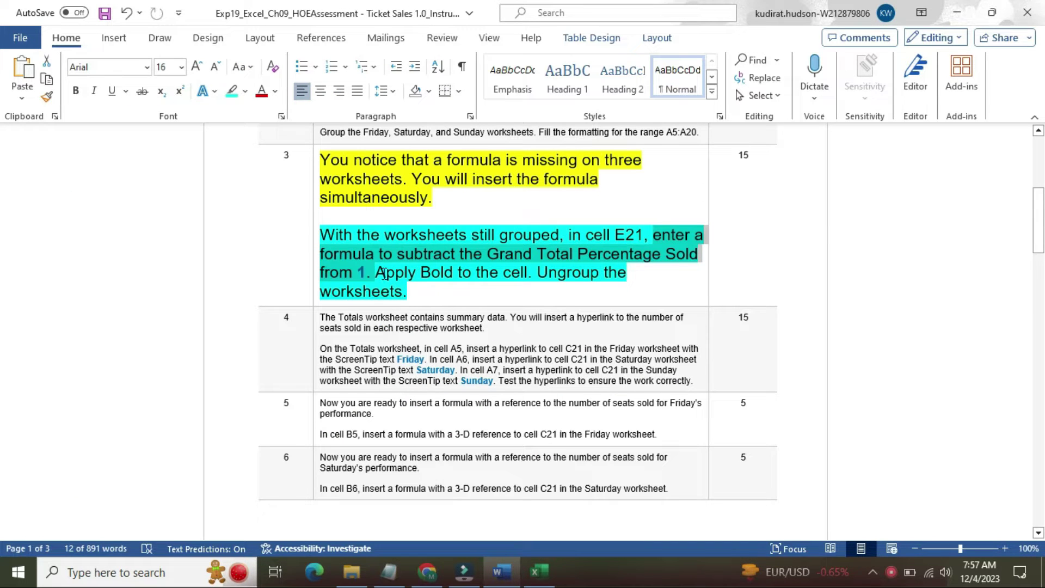
pyautogui.moveTo(376, 272); pyautogui.dragTo(539, 274)
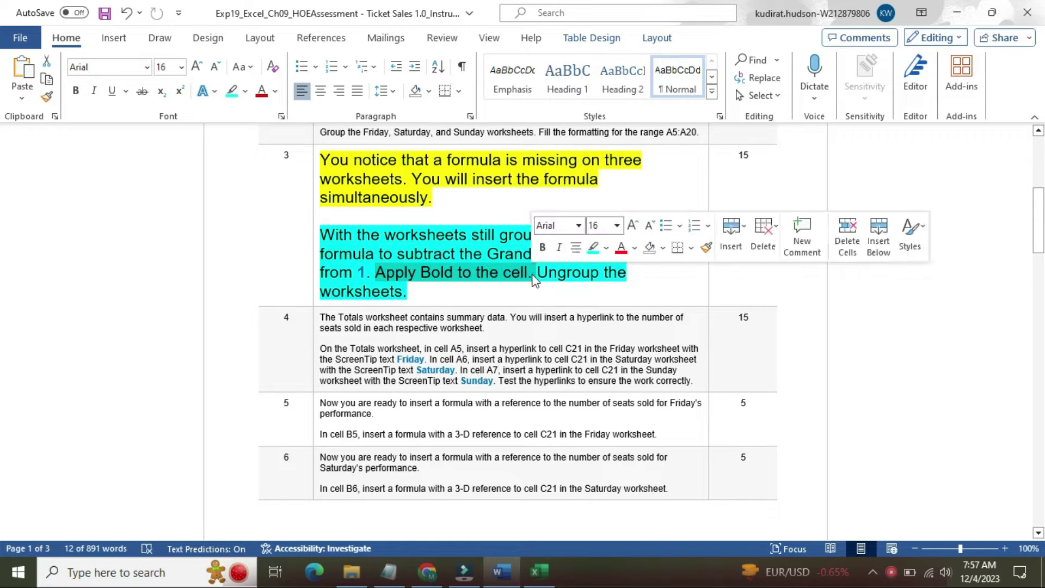
pyautogui.click(538, 571)
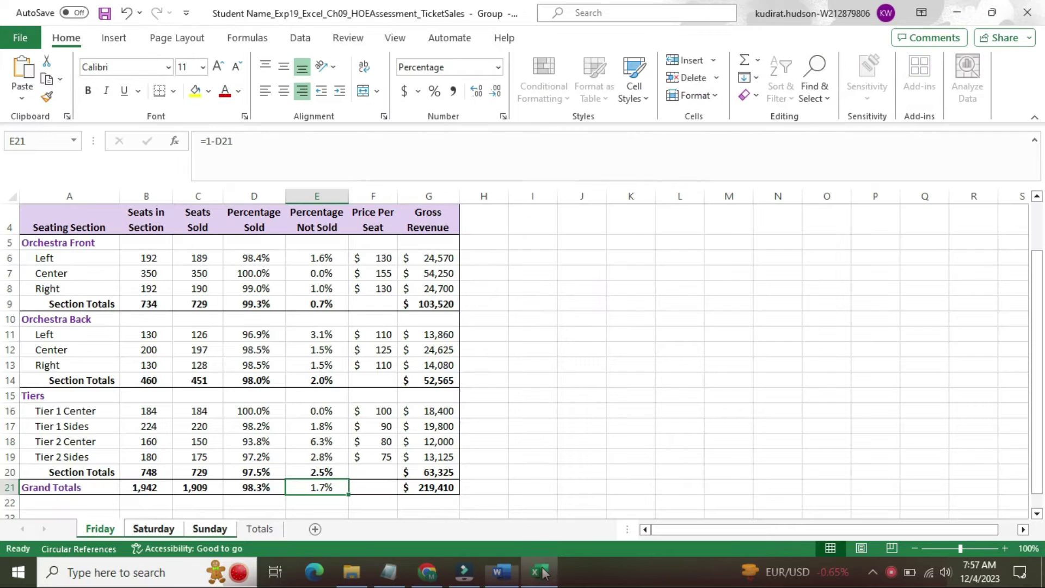
pyautogui.click(88, 92)
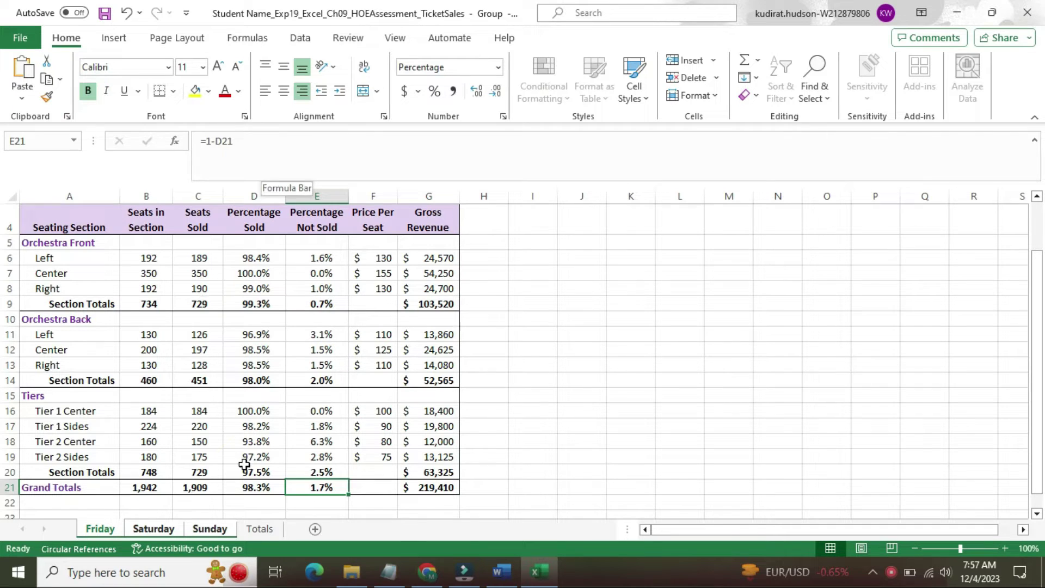
# Read the last sentence of Step 3 in Word, switch back to Excel and ungroup the Friday, Saturday and Sunday worksheets.
pyautogui.click(501, 571)
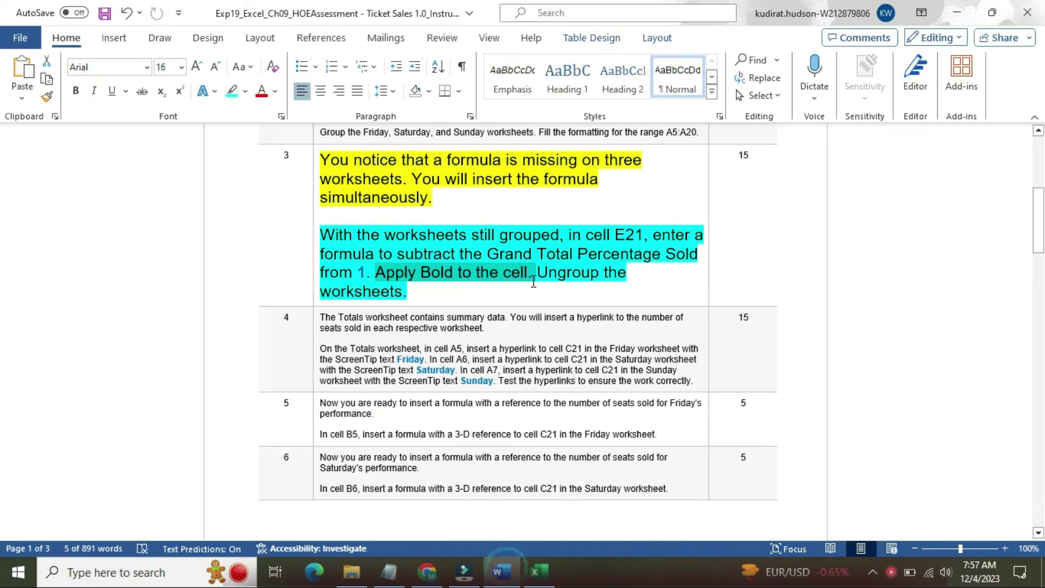
pyautogui.moveTo(541, 270); pyautogui.dragTo(479, 294)
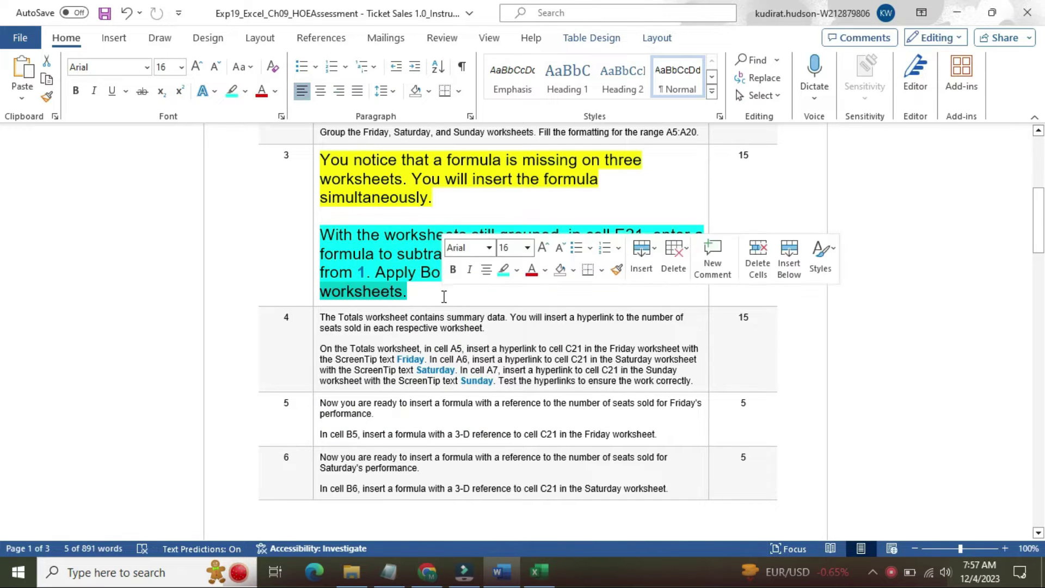
pyautogui.click(539, 572)
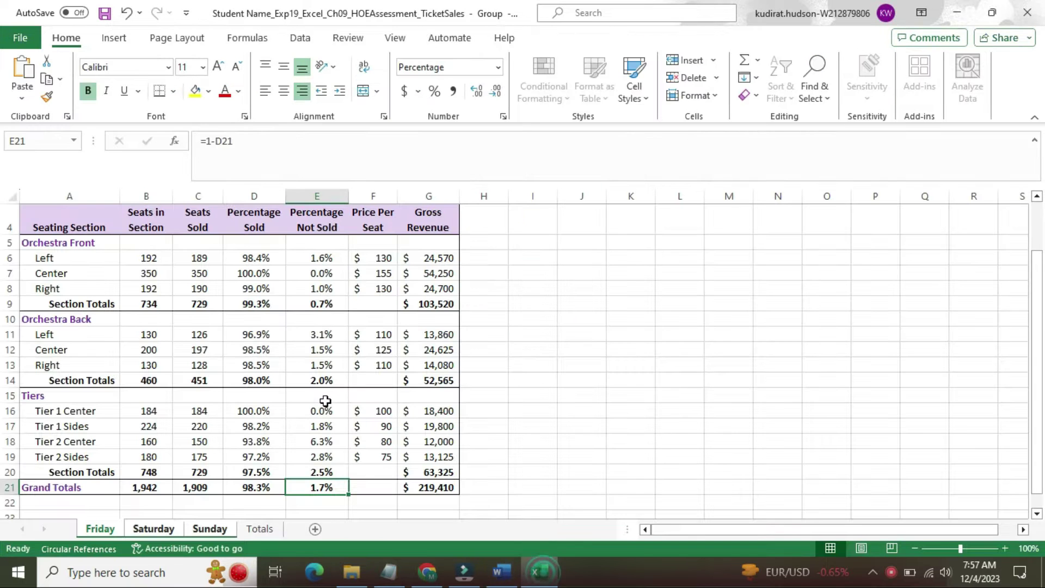
pyautogui.rightClick(181, 531)
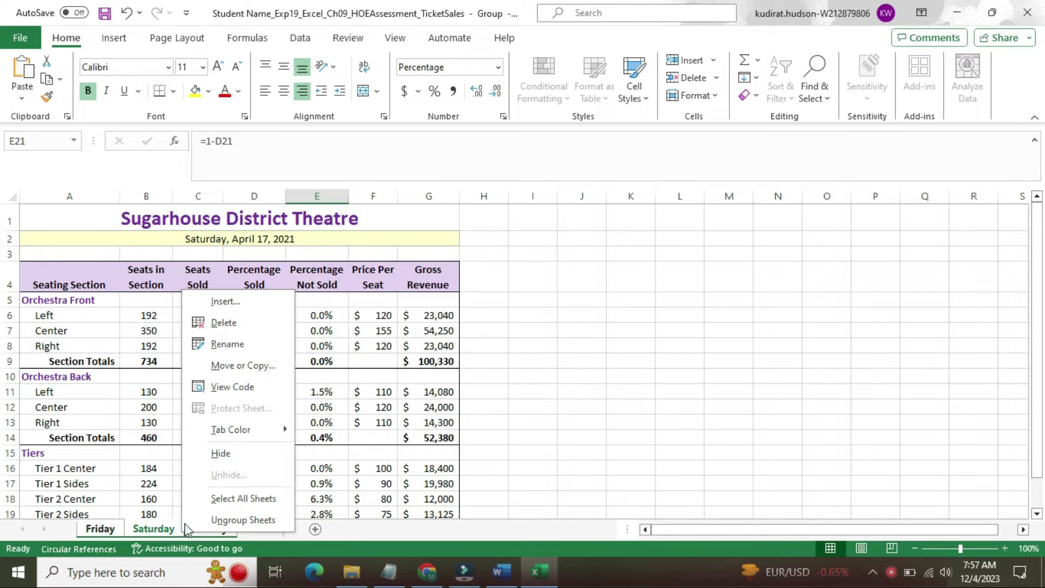
pyautogui.click(239, 518)
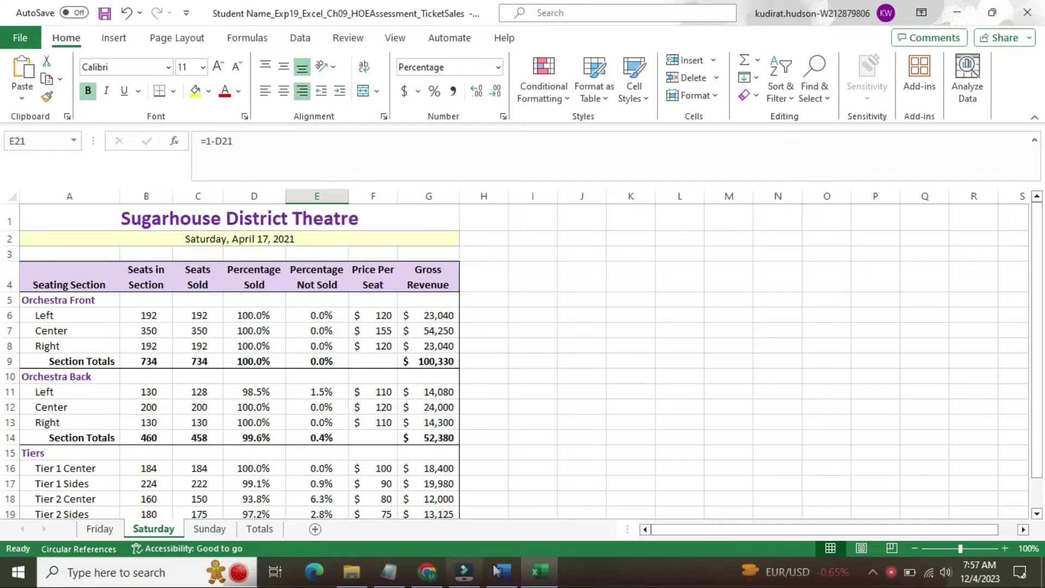
# Switch to the Word instructions, reset the Step 3 text to 9 pt and remove its highlighting.
pyautogui.click(501, 572)
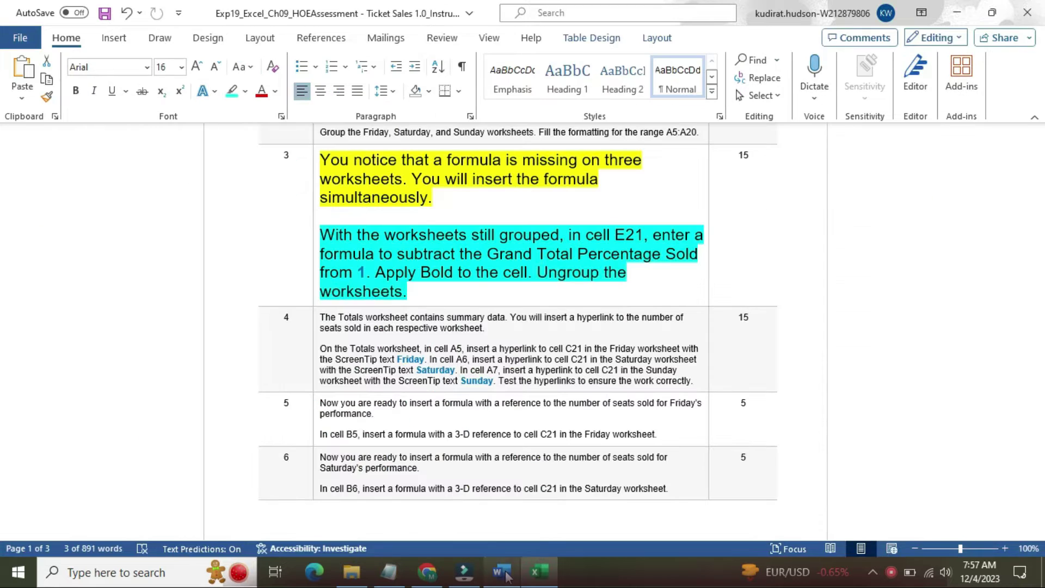
pyautogui.click(314, 187)
pyautogui.click(404, 140)
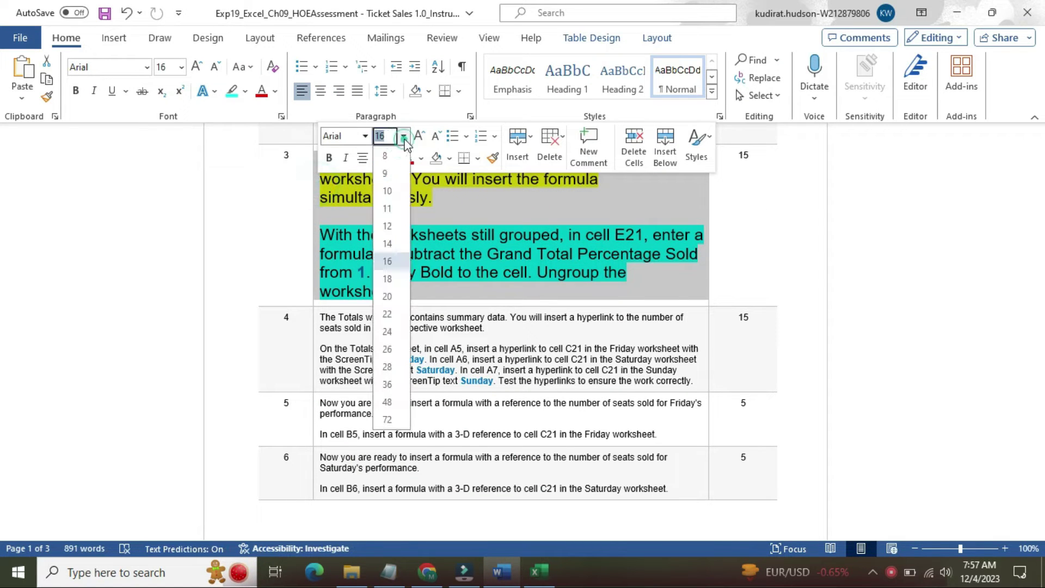
pyautogui.click(384, 173)
pyautogui.click(393, 158)
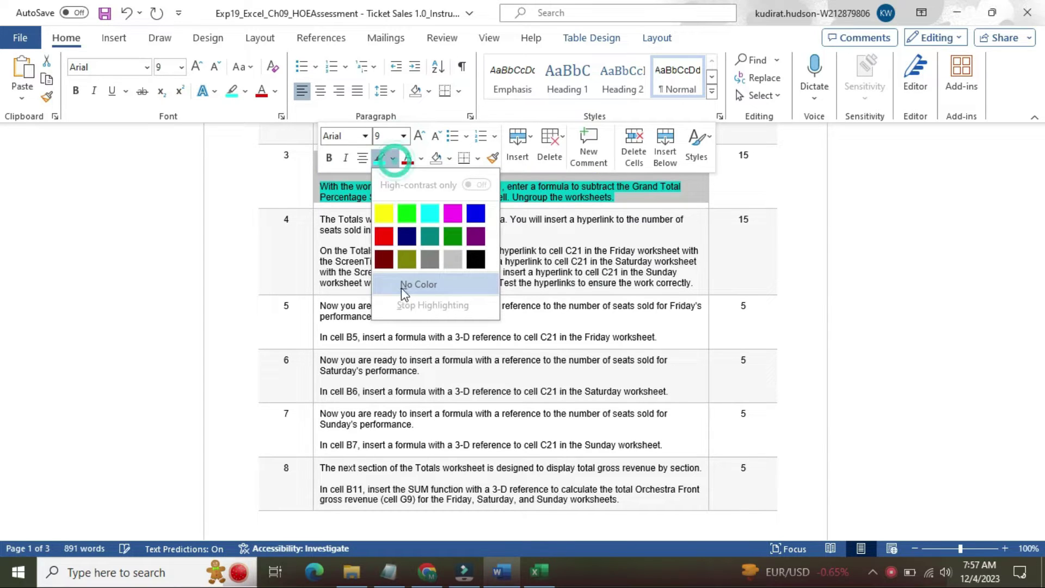
pyautogui.click(400, 288)
# Enlarge the Step 4 instruction text to 16 pt, highlight it in yellow and read its first paragraph.
pyautogui.click(312, 239)
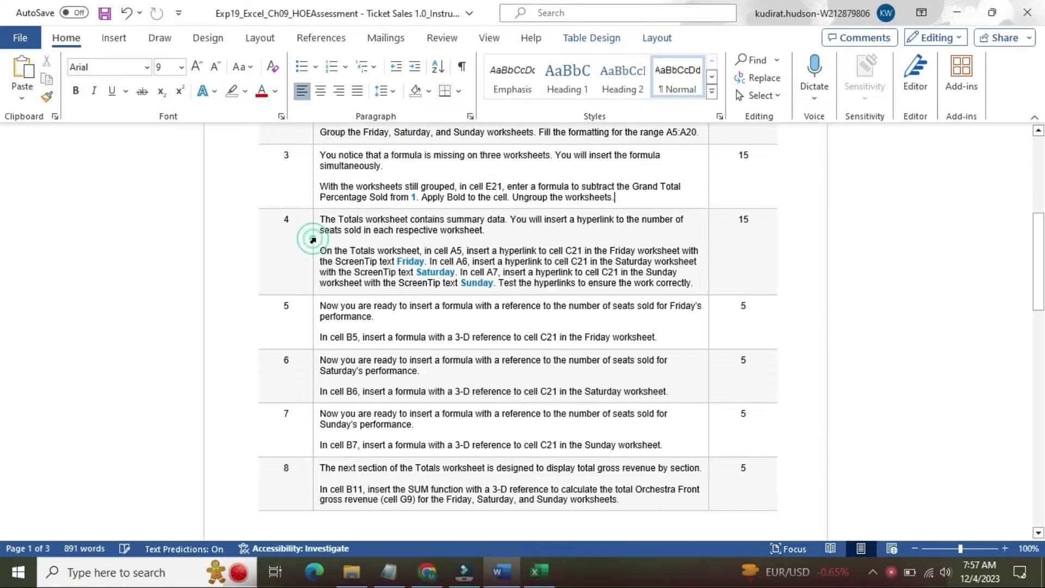
pyautogui.click(312, 239)
pyautogui.click(403, 189)
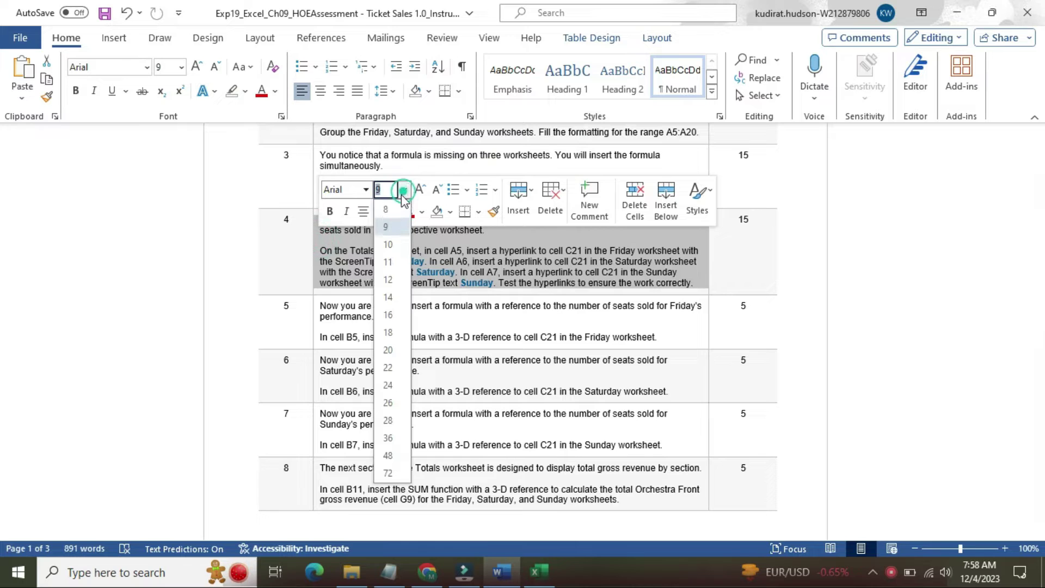
pyautogui.click(388, 315)
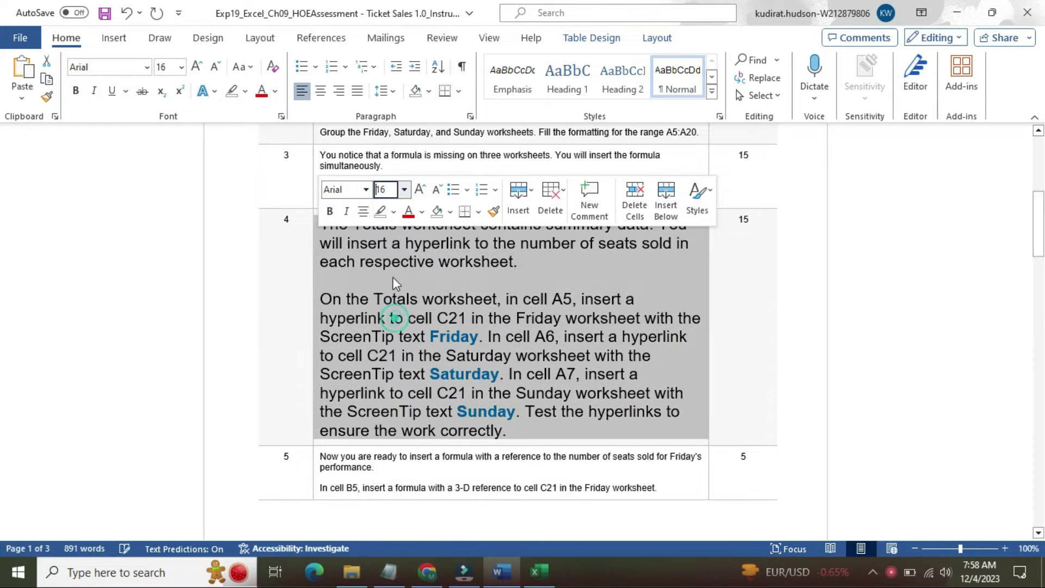
pyautogui.click(393, 211)
pyautogui.click(385, 263)
pyautogui.click(360, 244)
pyautogui.moveTo(337, 225); pyautogui.dragTo(468, 255)
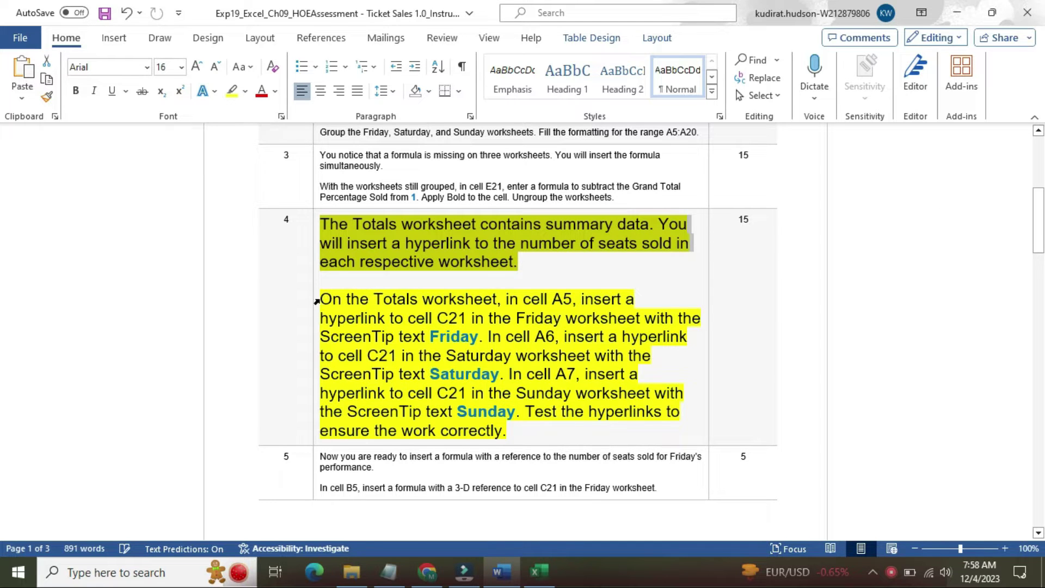
# Highlight the second paragraph of the Step 4 instructions in turquoise.
pyautogui.moveTo(319, 299); pyautogui.dragTo(532, 436)
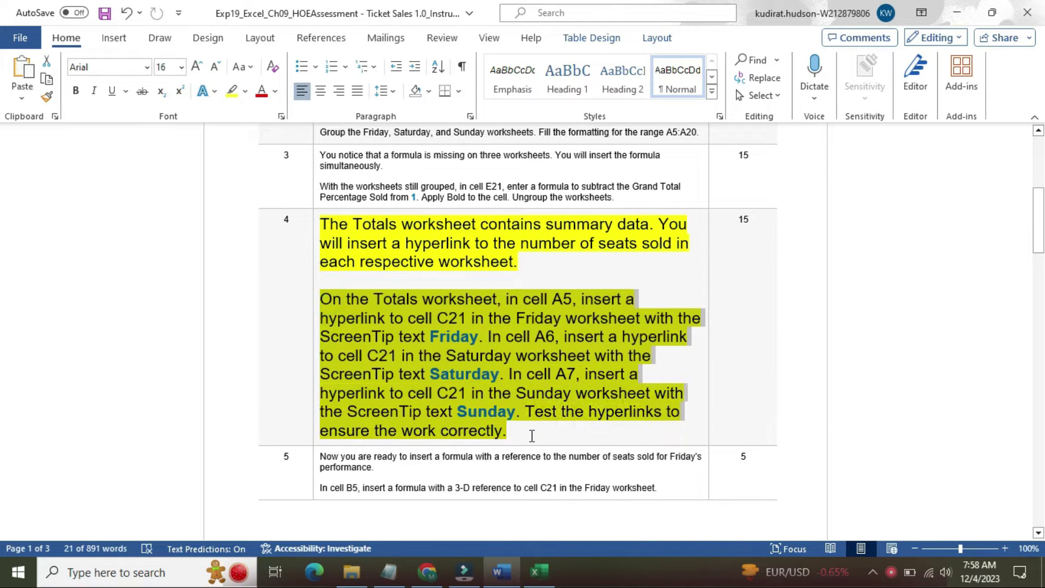
pyautogui.click(604, 413)
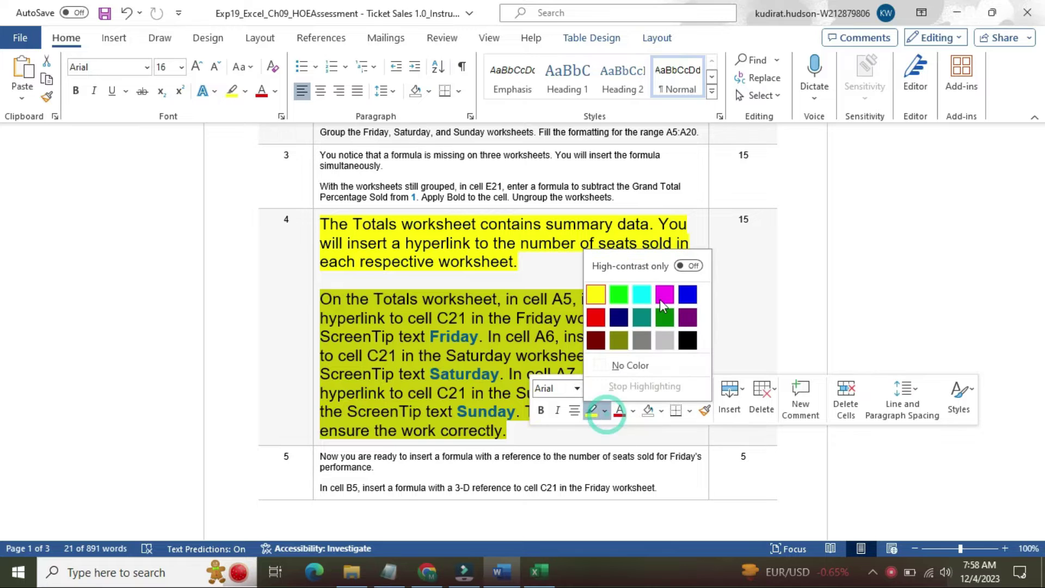
pyautogui.click(641, 295)
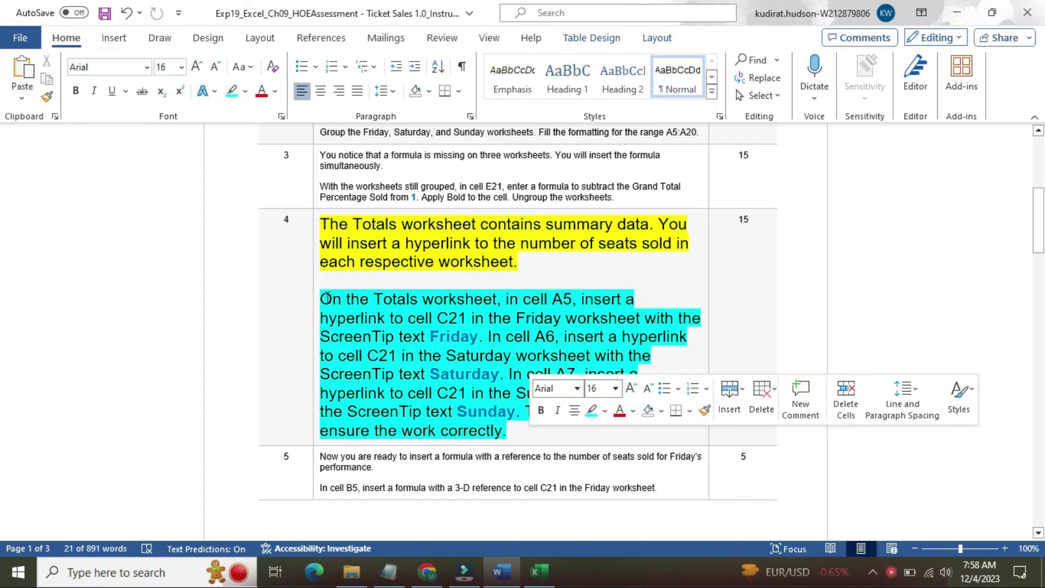
# Read the Step 4 sheet and target cell in Word, and select cell A5 on the Totals worksheet in Excel.
pyautogui.moveTo(325, 299); pyautogui.dragTo(485, 298)
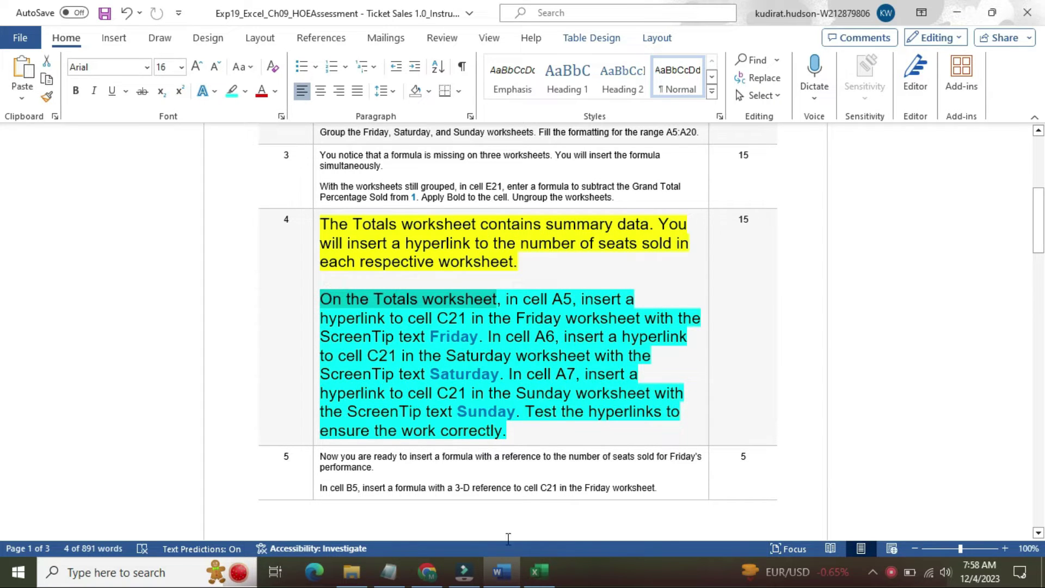
pyautogui.click(537, 571)
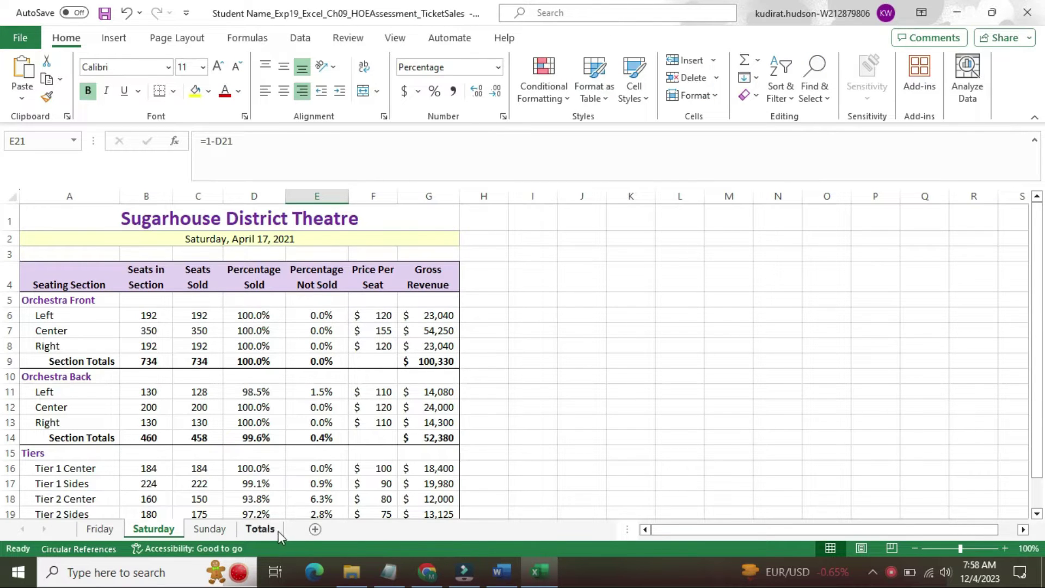
pyautogui.click(260, 529)
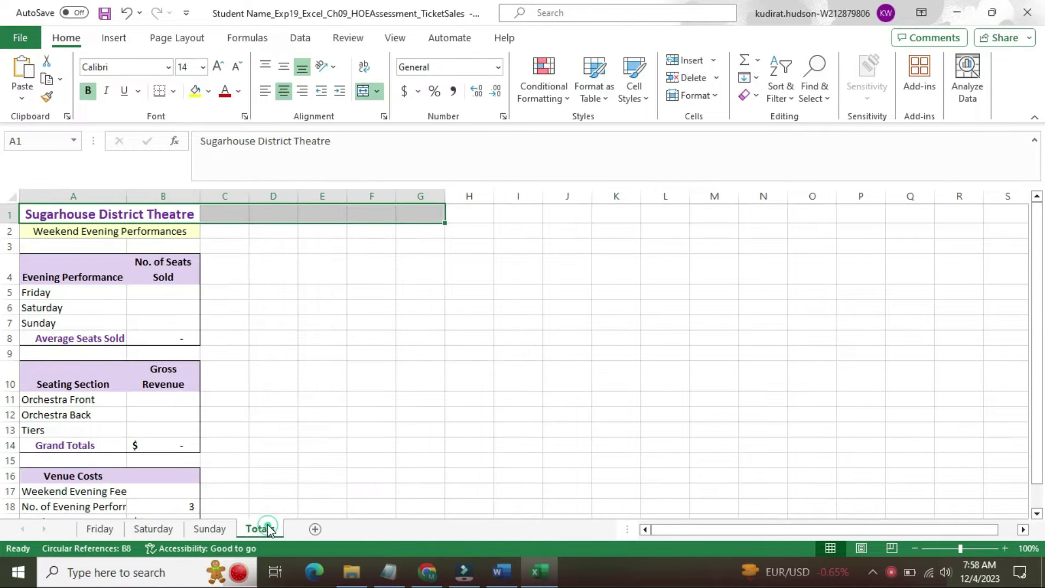
pyautogui.click(501, 571)
pyautogui.moveTo(504, 298); pyautogui.dragTo(578, 305)
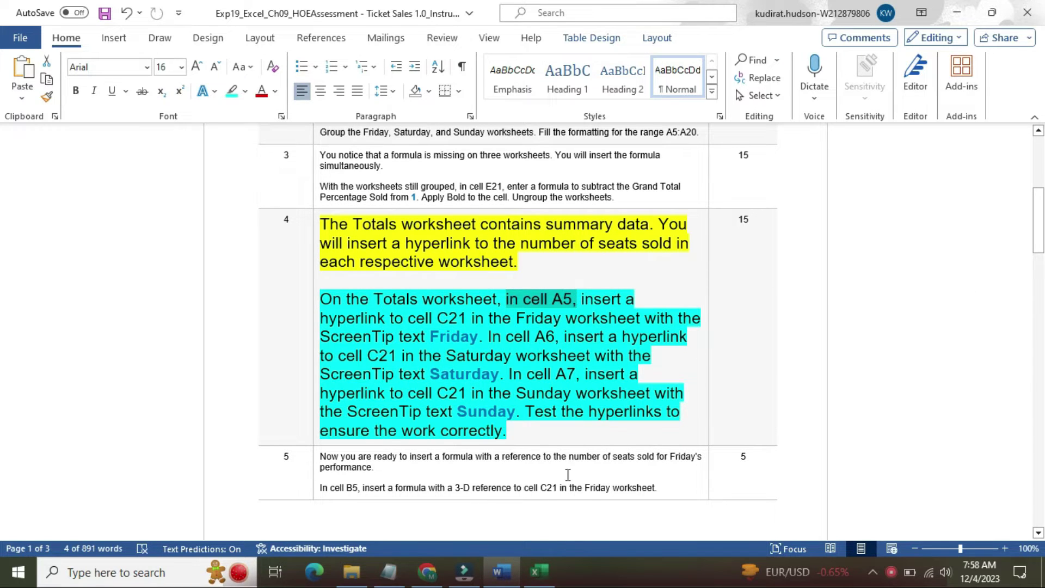
pyautogui.click(538, 571)
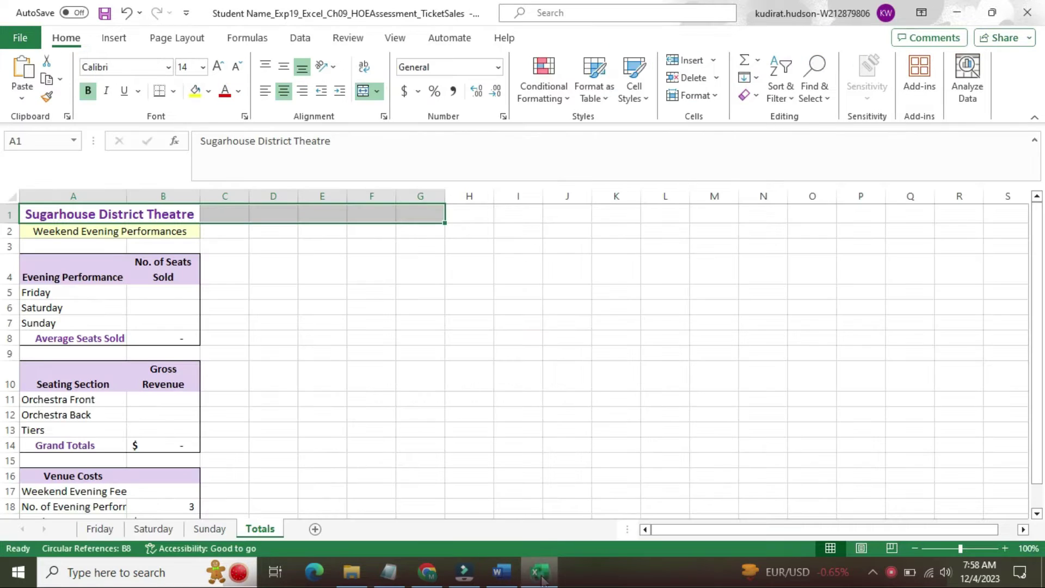
pyautogui.click(87, 294)
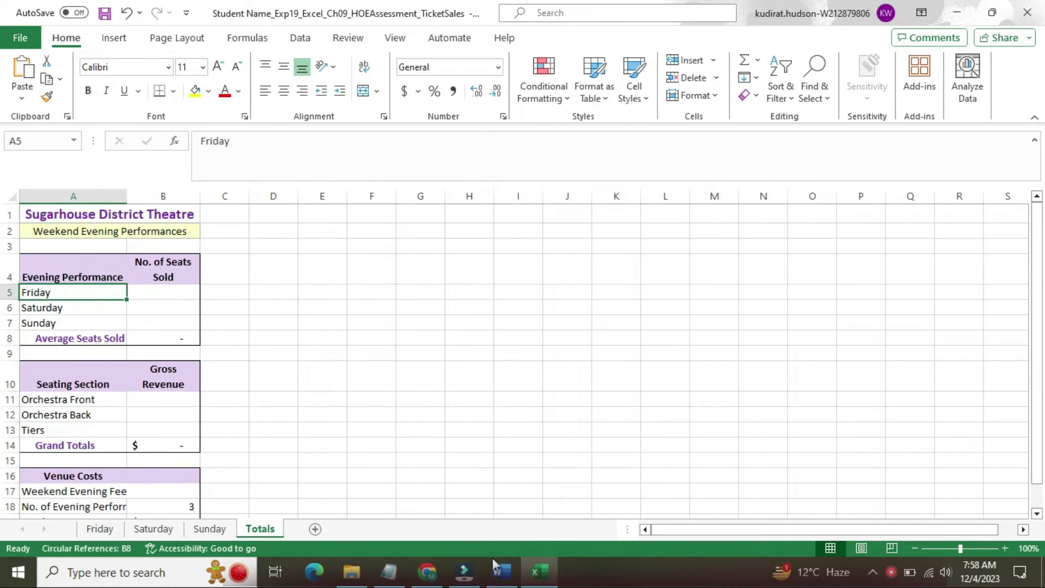
# Check the hyperlink instruction in Word, return to Excel and start a hyperlink in cell A5 to a place in this document.
pyautogui.click(500, 572)
pyautogui.moveTo(581, 298); pyautogui.dragTo(385, 321)
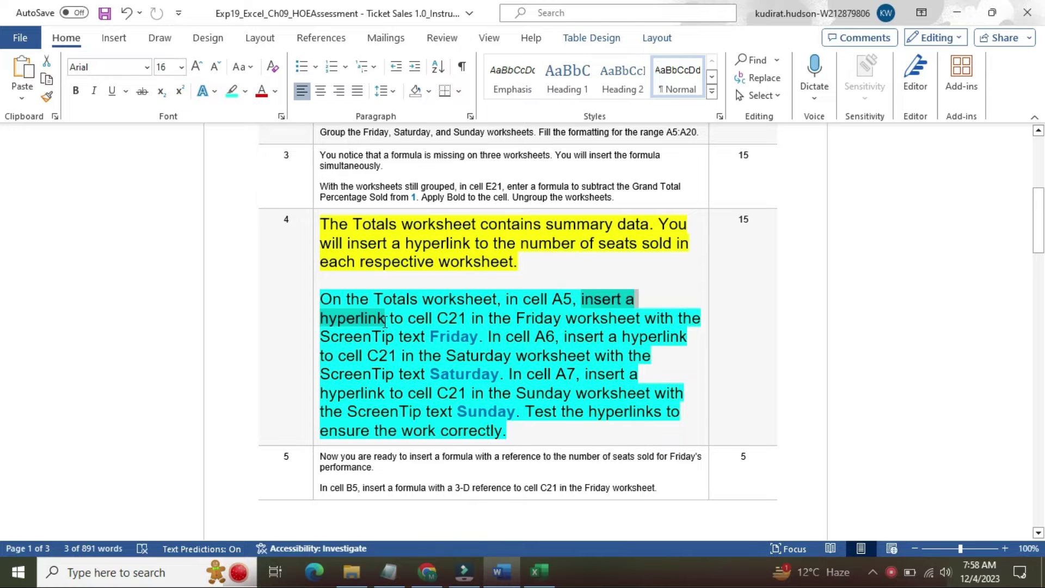
pyautogui.click(546, 570)
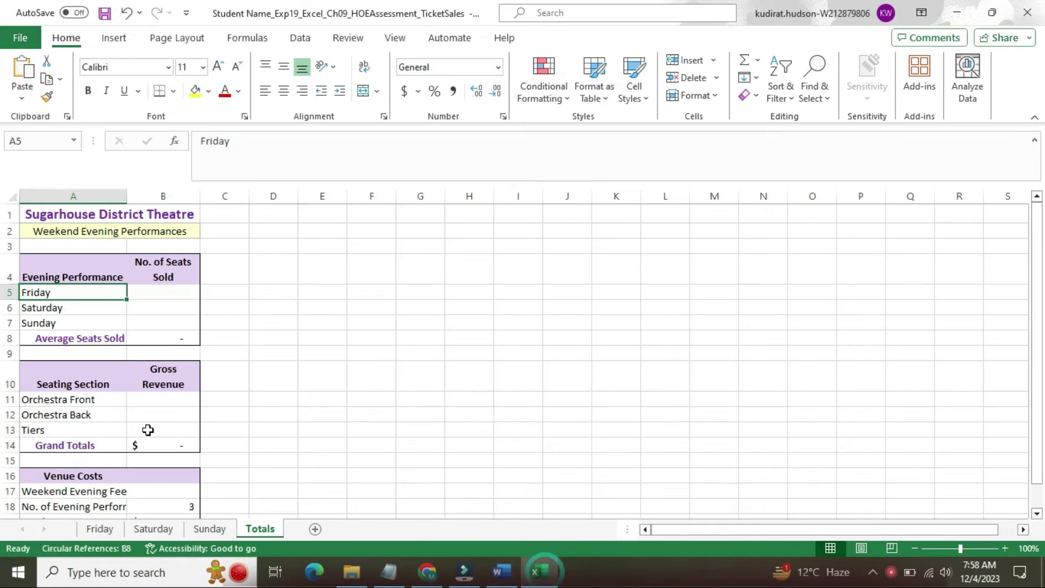
pyautogui.rightClick(79, 294)
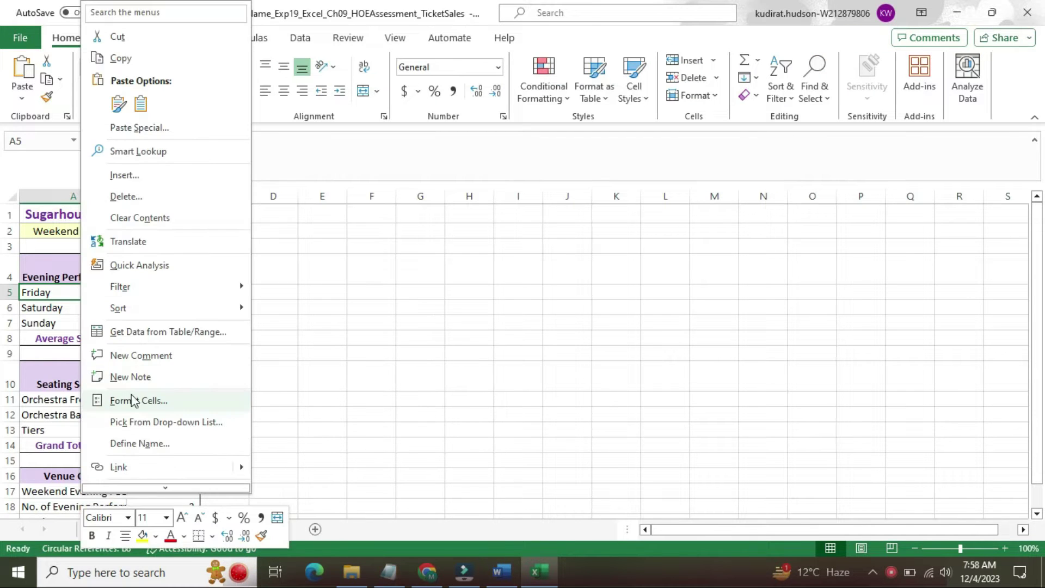
pyautogui.click(149, 468)
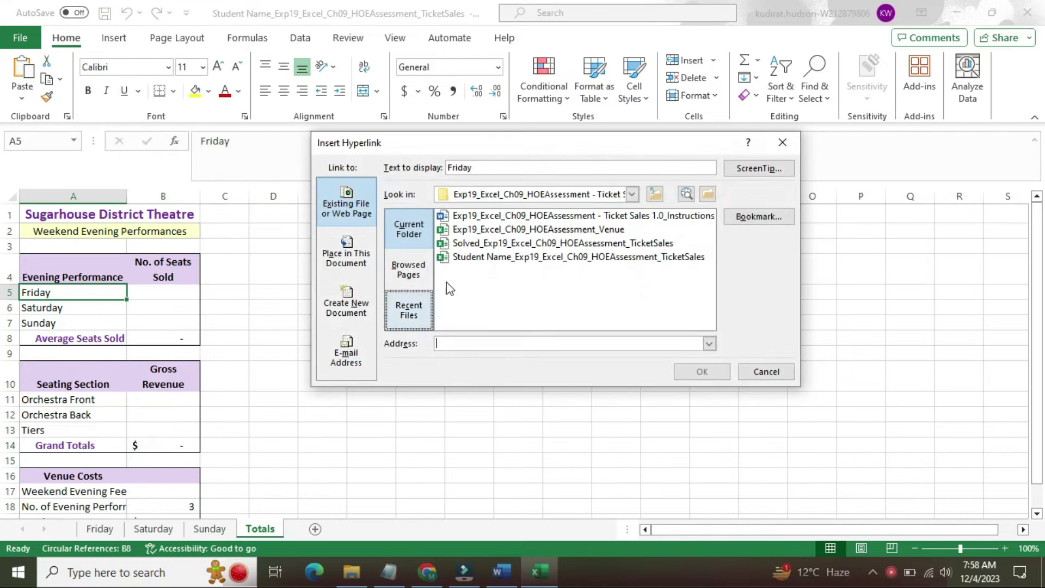
pyautogui.click(356, 261)
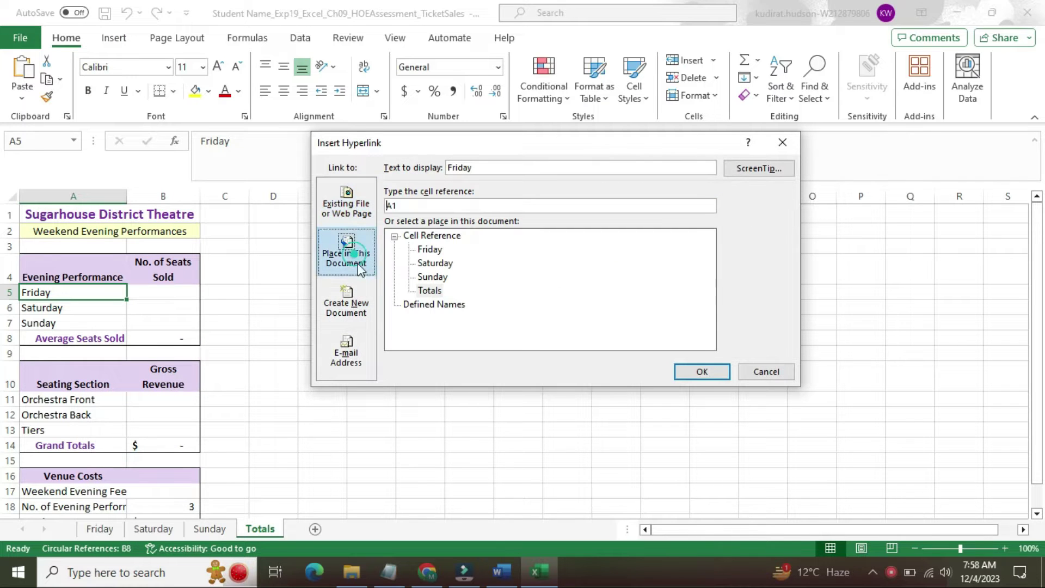
# Check the link target in Word and, back in Excel, point the A5 hyperlink to cell C21 in the Friday worksheet.
pyautogui.click(497, 574)
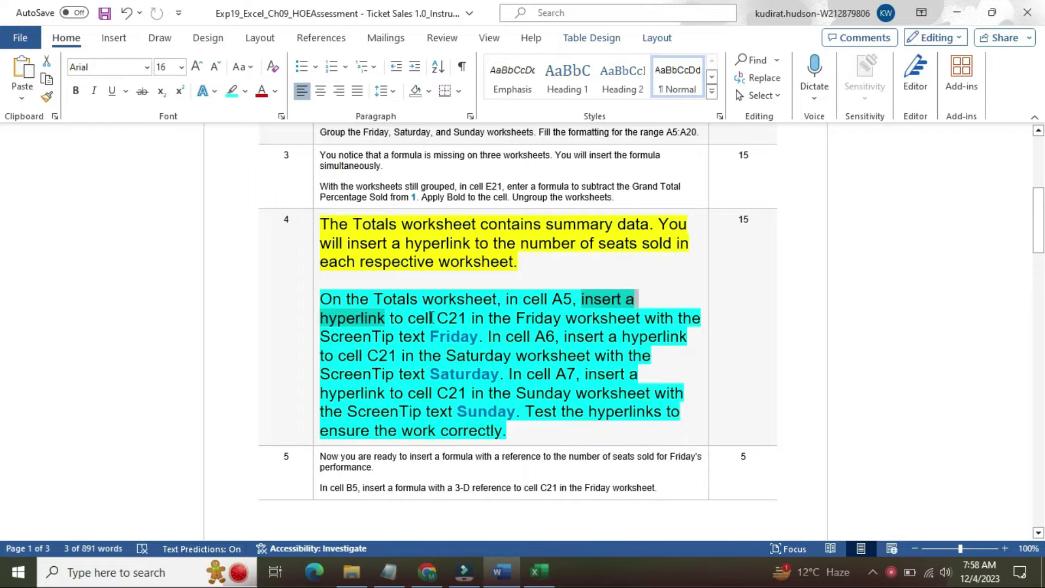
pyautogui.moveTo(438, 316); pyautogui.dragTo(465, 317)
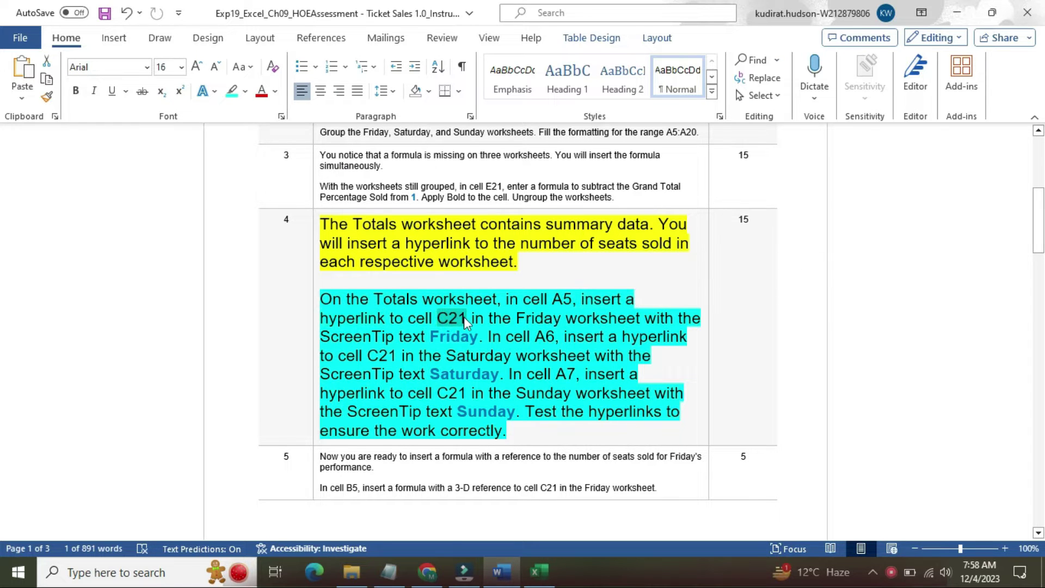
pyautogui.click(537, 572)
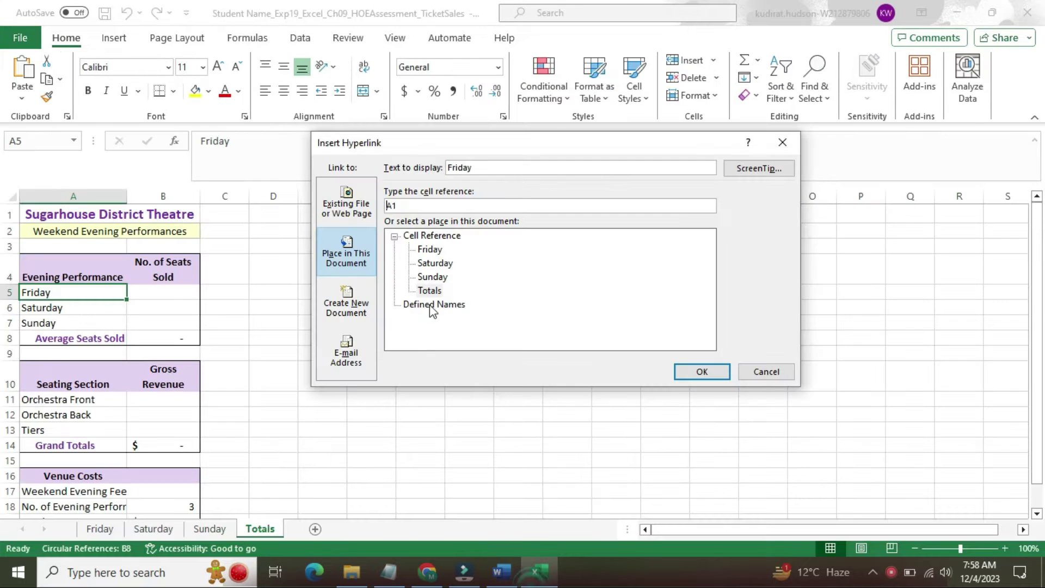
pyautogui.click(449, 203)
pyautogui.click(508, 570)
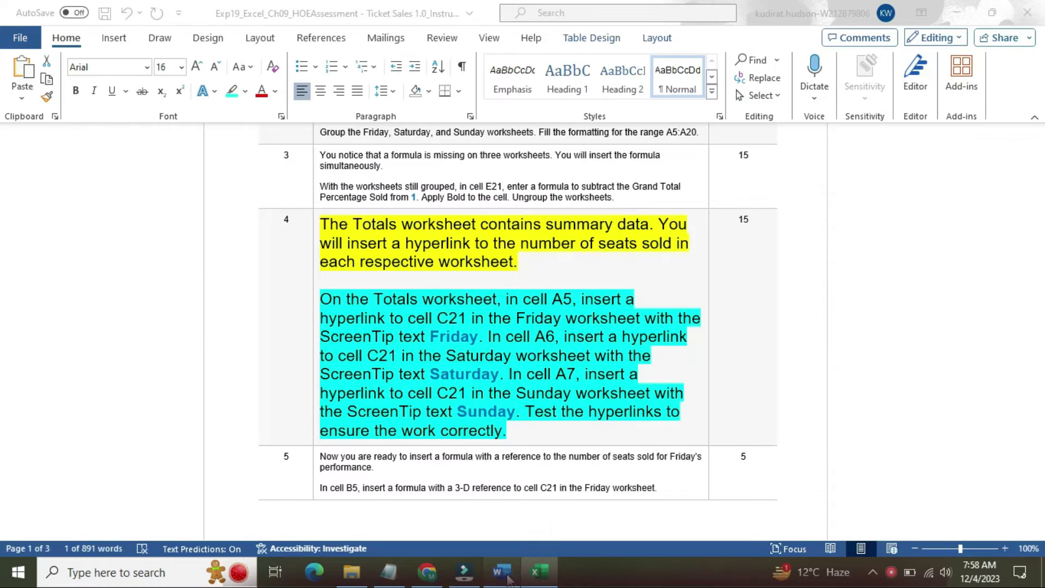
pyautogui.moveTo(524, 325); pyautogui.dragTo(674, 322)
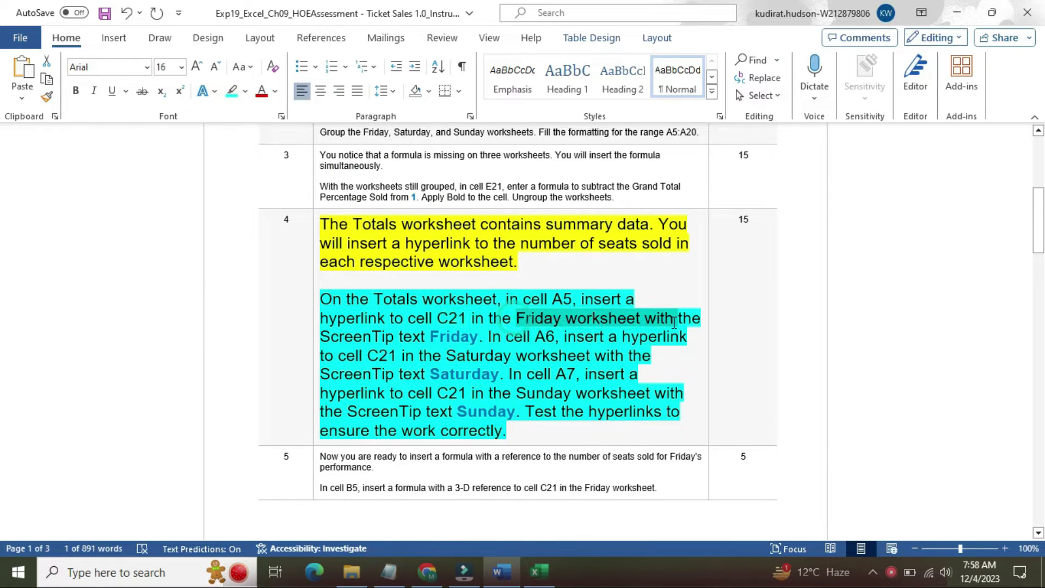
pyautogui.click(539, 570)
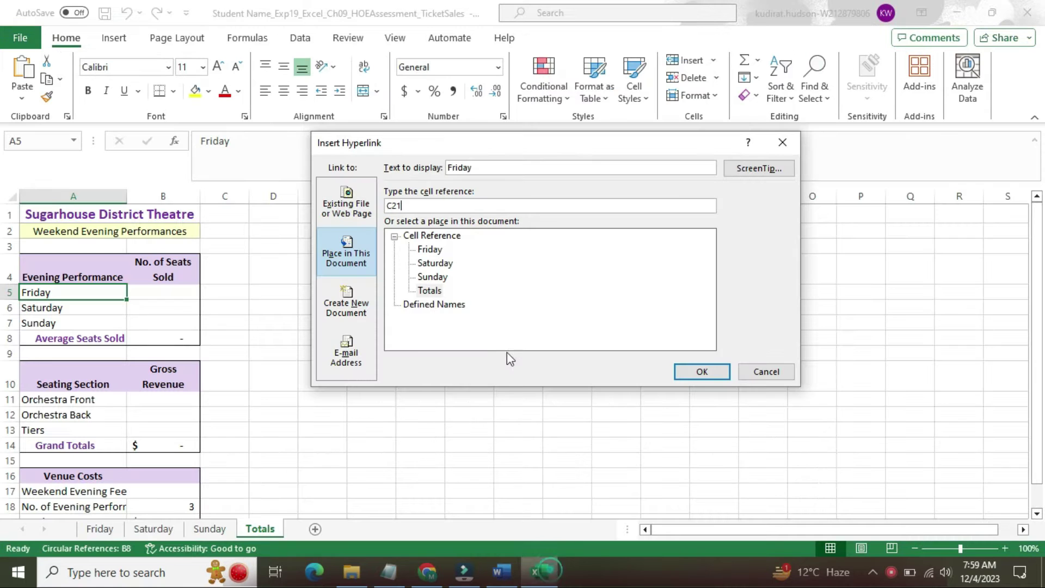
pyautogui.click(431, 250)
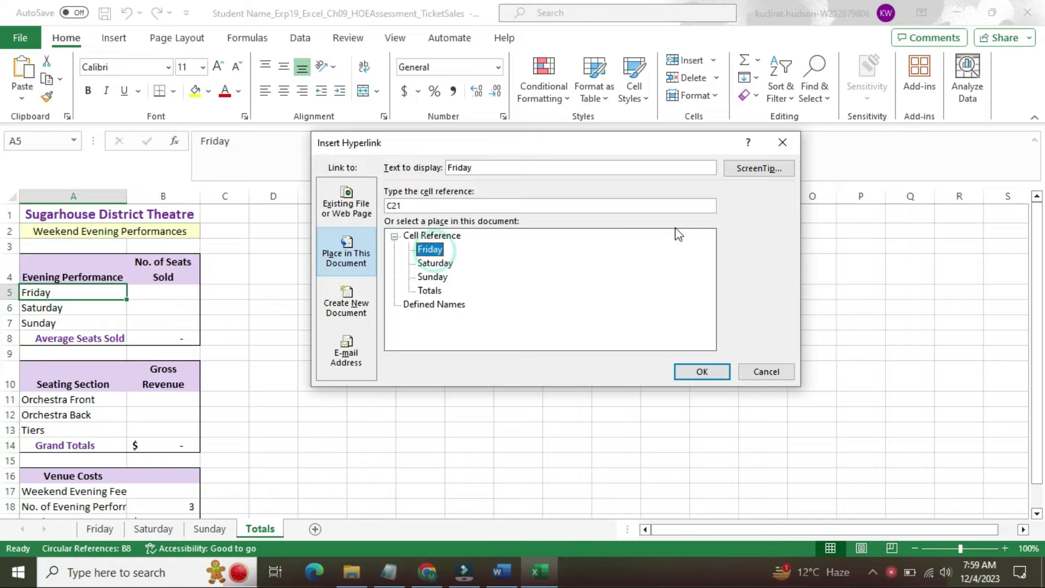
# Copy the ScreenTip text Friday from Word, paste it as the A5 hyperlink's ScreenTip in Excel and insert the link.
pyautogui.click(760, 167)
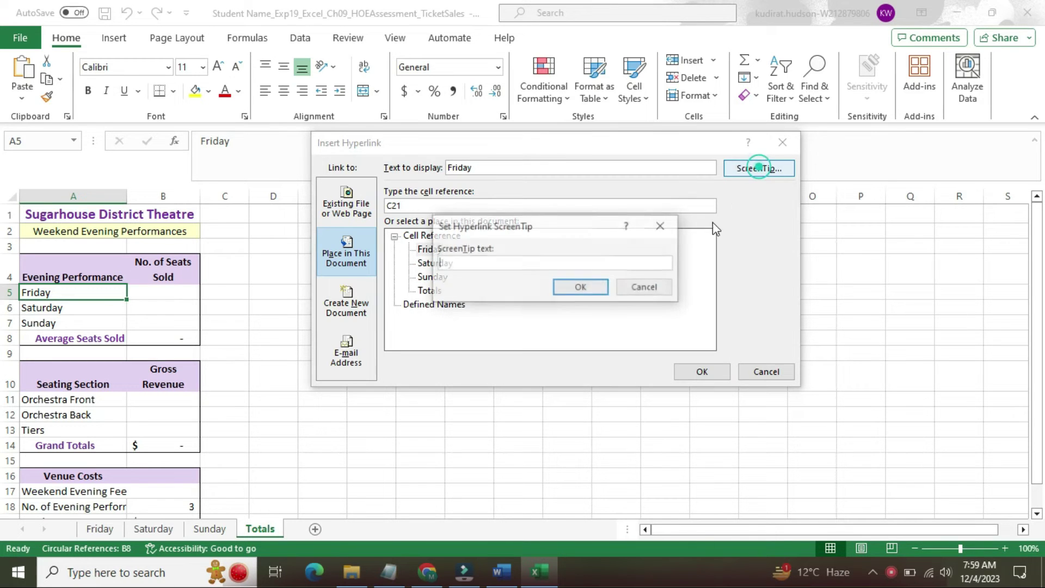
pyautogui.click(500, 573)
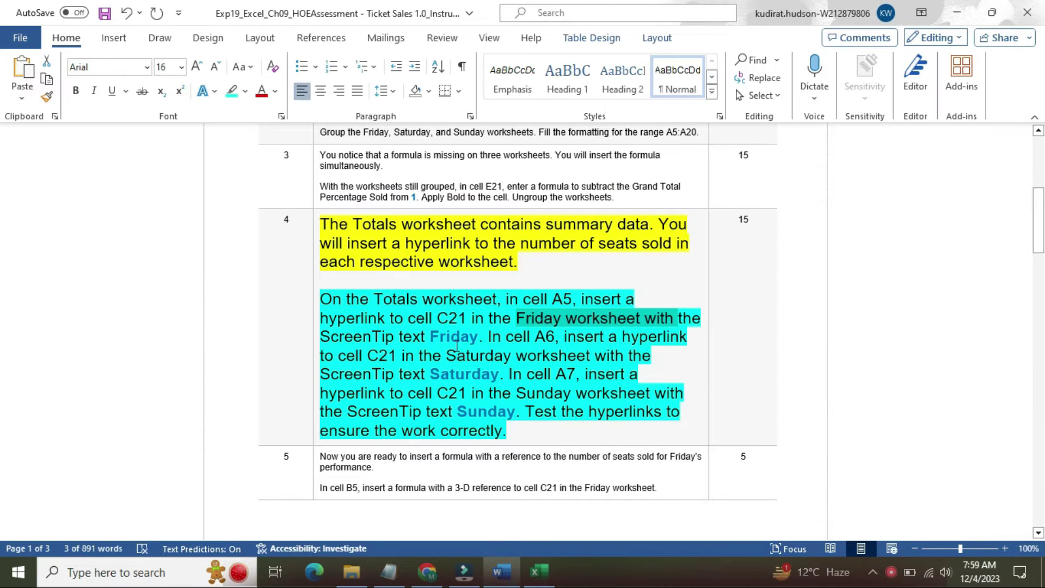
pyautogui.moveTo(431, 335); pyautogui.dragTo(477, 335)
pyautogui.hotkey('ctrl', 'c')
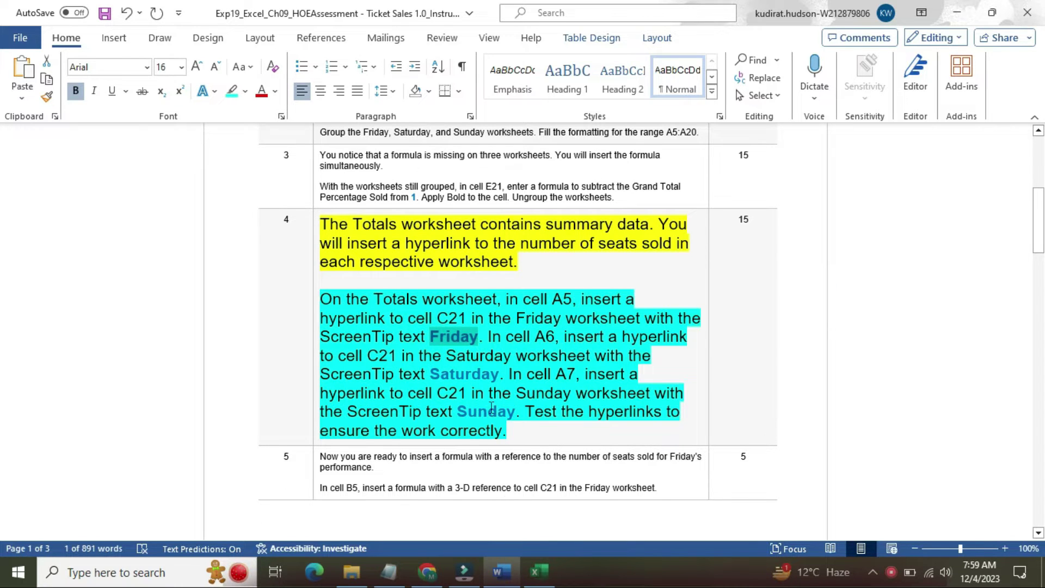
pyautogui.click(539, 572)
pyautogui.click(609, 262)
pyautogui.hotkey('ctrl', 'v')
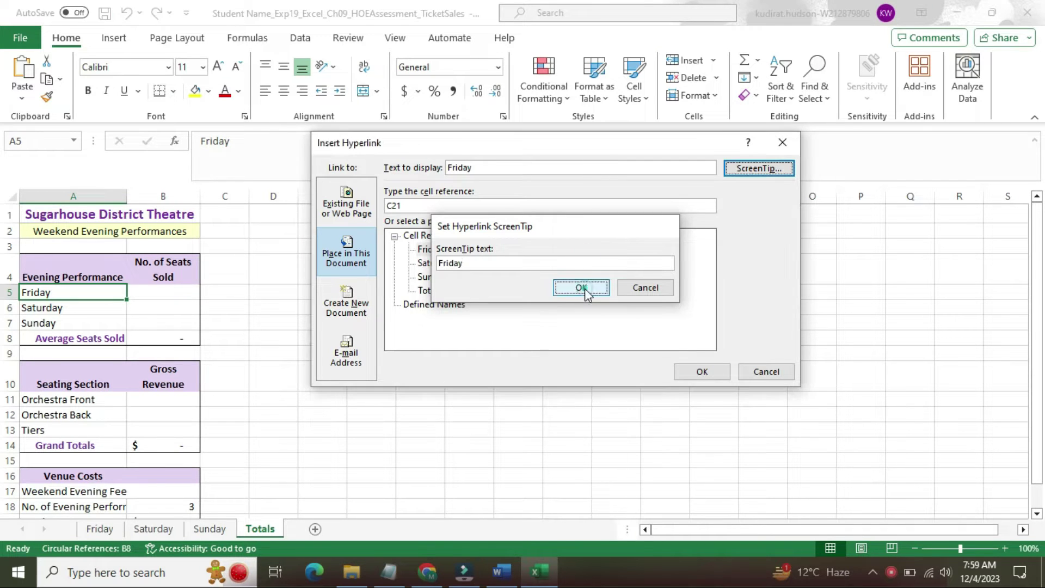
pyautogui.click(586, 288)
pyautogui.click(691, 368)
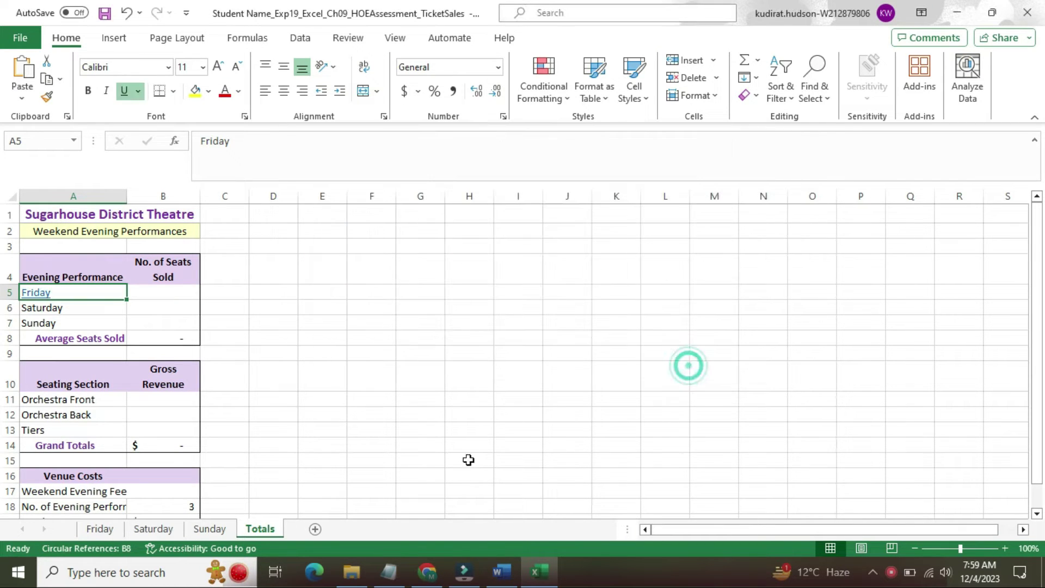
# Read the A6 hyperlink instruction in Word and, back in Excel, start a hyperlink in cell A6 to cell C21 in the Saturday worksheet.
pyautogui.click(500, 572)
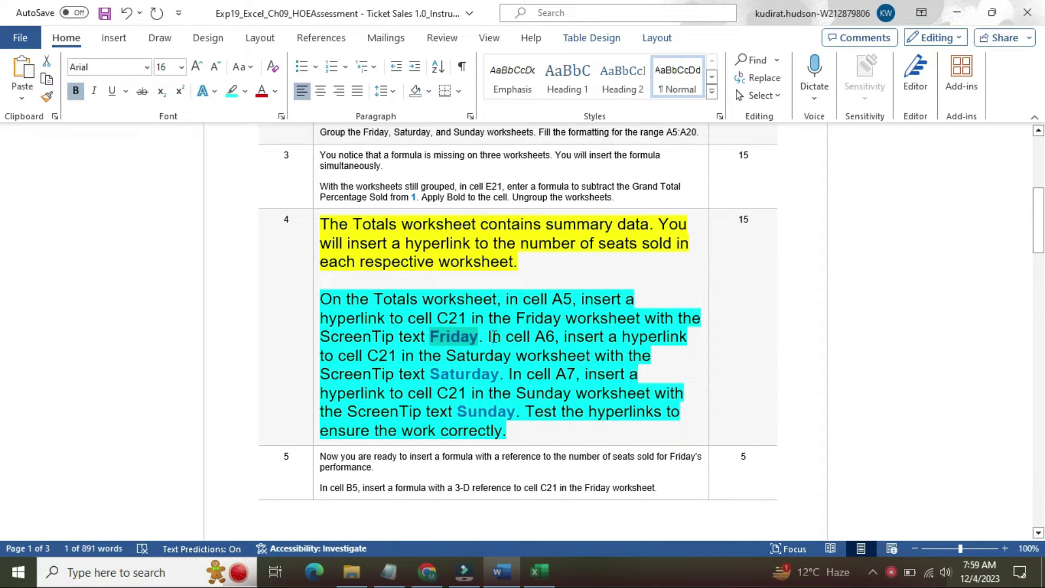
pyautogui.moveTo(488, 336); pyautogui.dragTo(508, 379)
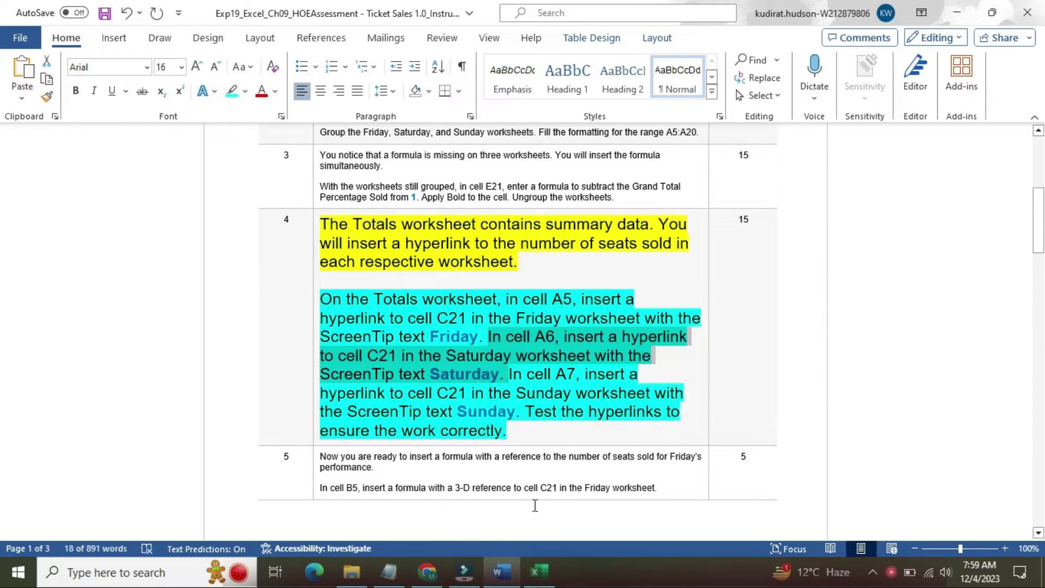
pyautogui.click(536, 578)
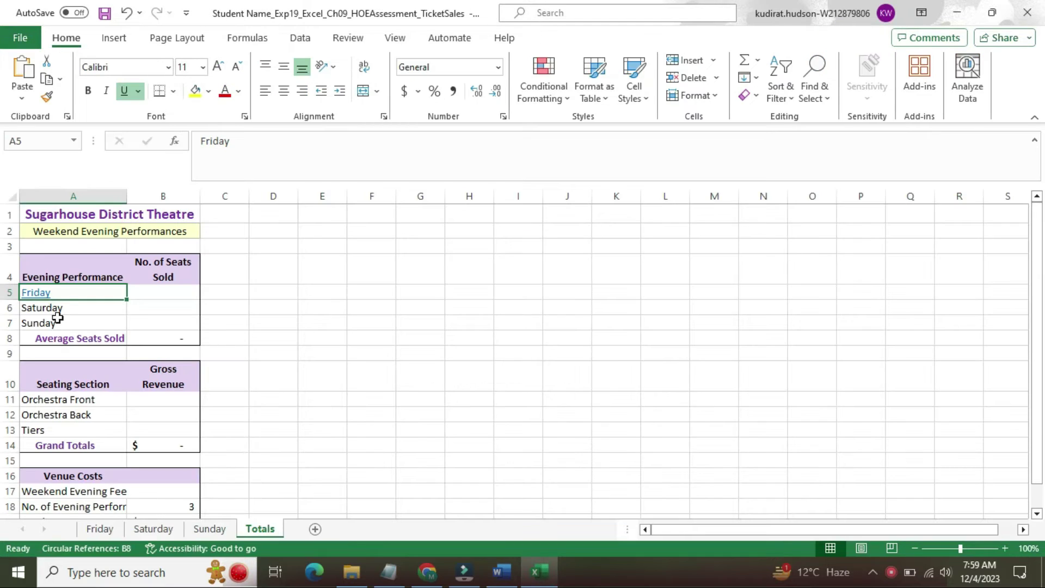
pyautogui.click(67, 308)
pyautogui.rightClick(68, 308)
pyautogui.click(127, 472)
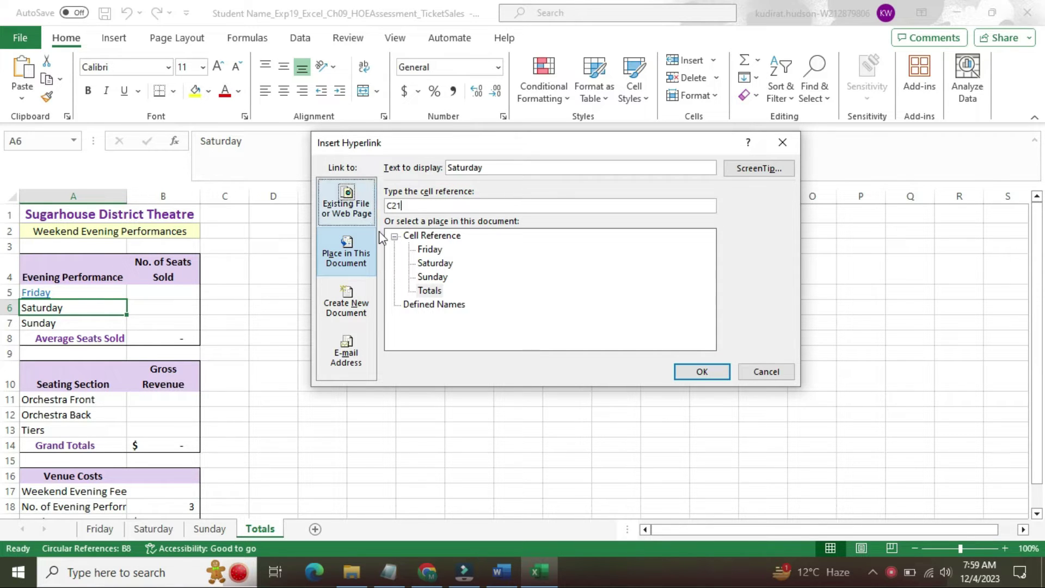
pyautogui.click(435, 263)
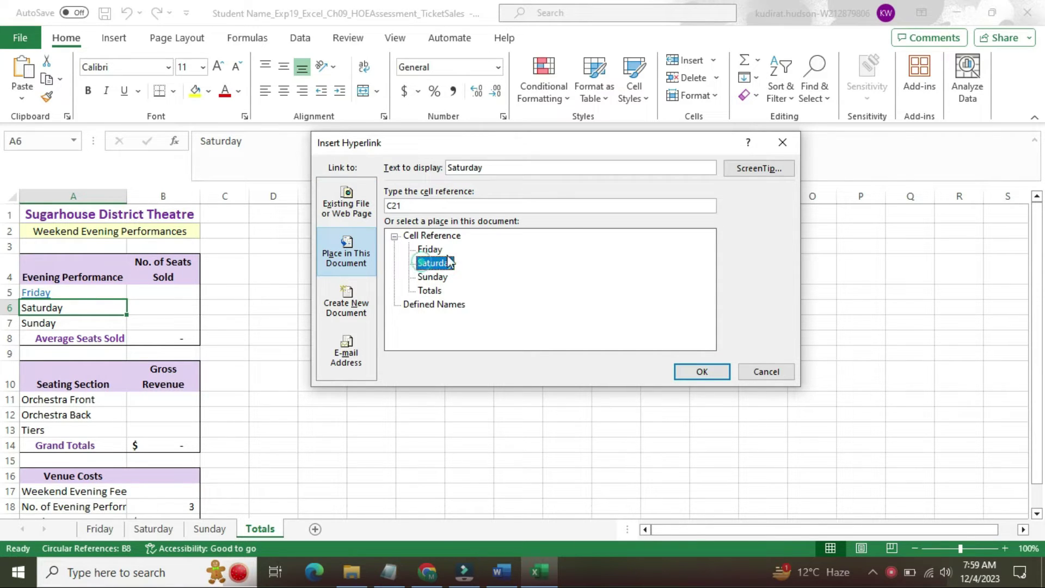
# Take the ScreenTip text Saturday from Word, set it as the A6 hyperlink's ScreenTip in Excel and insert the link.
pyautogui.click(747, 170)
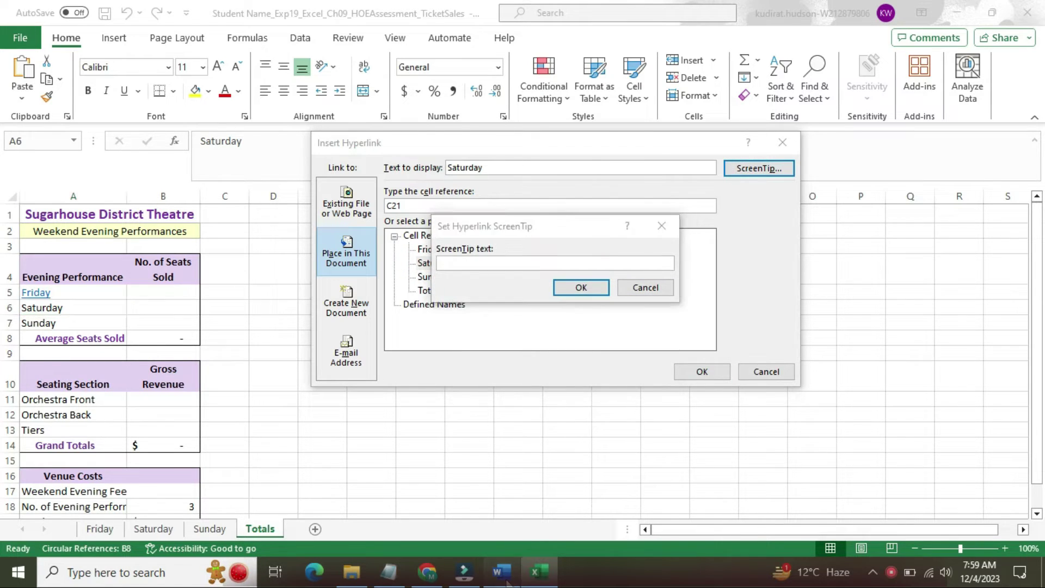
pyautogui.click(503, 574)
pyautogui.click(541, 574)
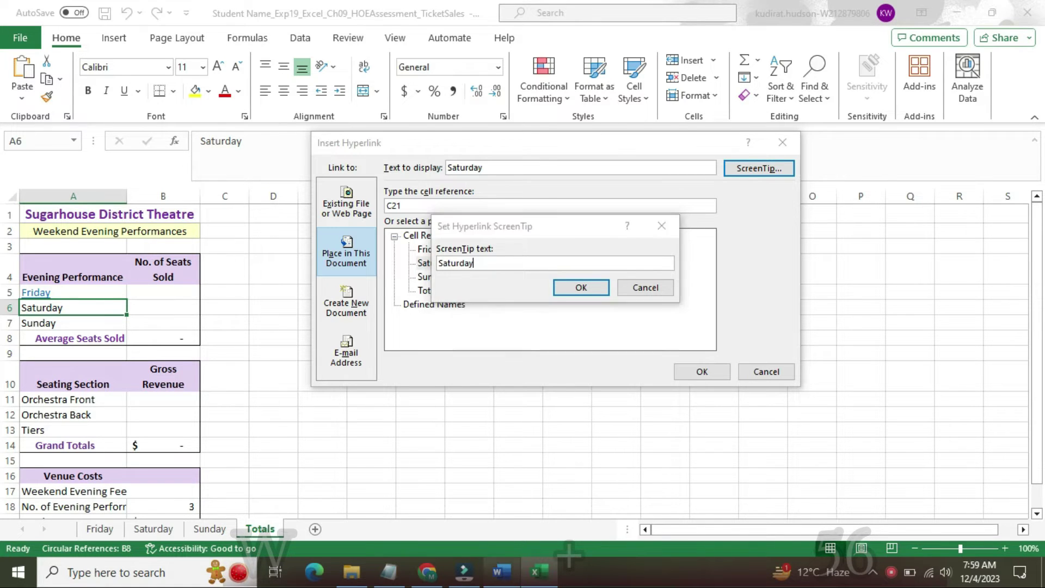
pyautogui.click(500, 571)
pyautogui.click(535, 579)
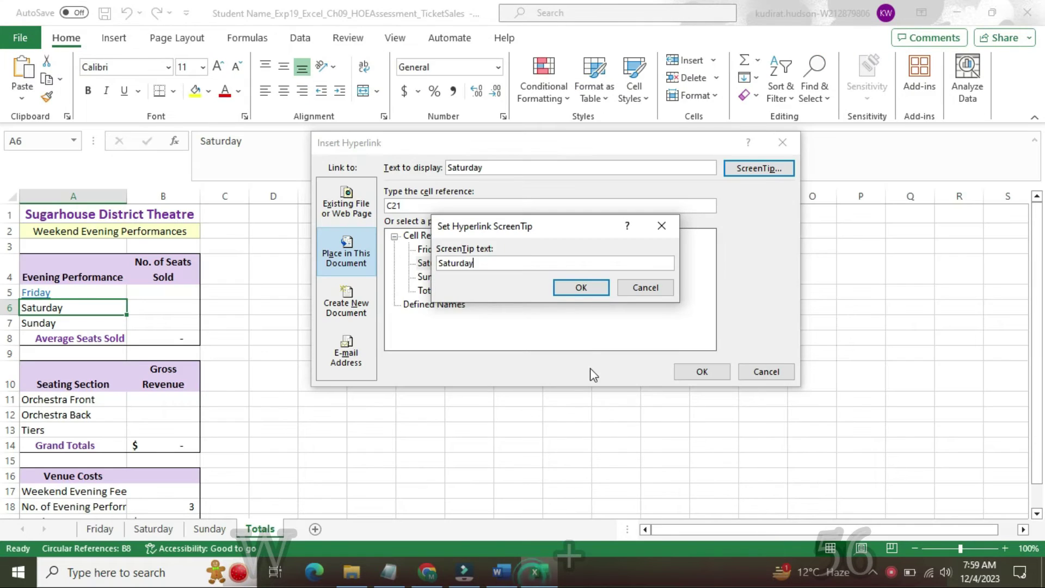
pyautogui.click(581, 288)
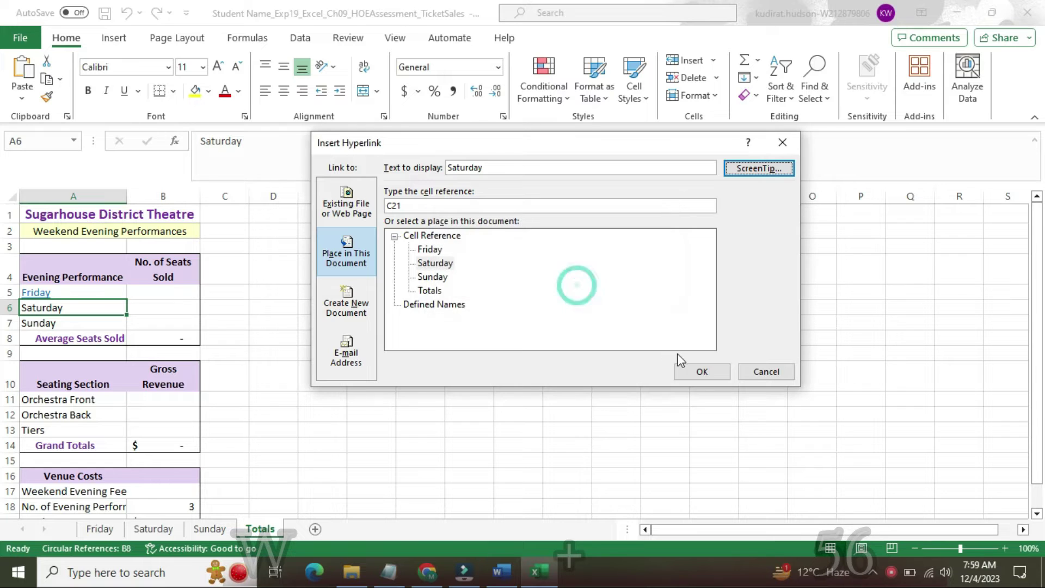
pyautogui.click(701, 371)
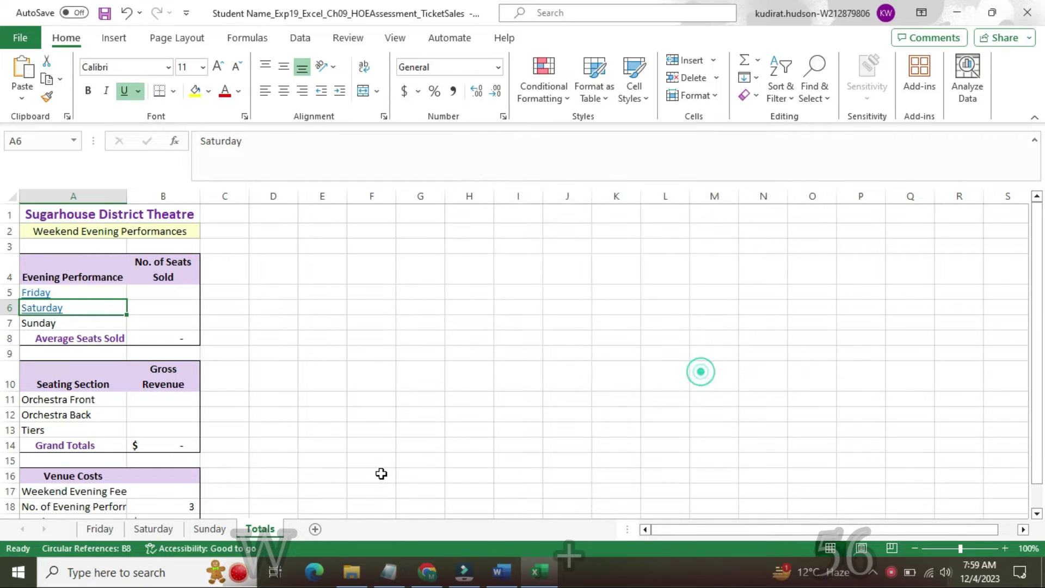
# Read the A7 hyperlink instruction in Word and, back in Excel, start a hyperlink in cell A7 to cell C21 in the Sunday worksheet.
pyautogui.click(505, 572)
pyautogui.moveTo(514, 377); pyautogui.dragTo(520, 430)
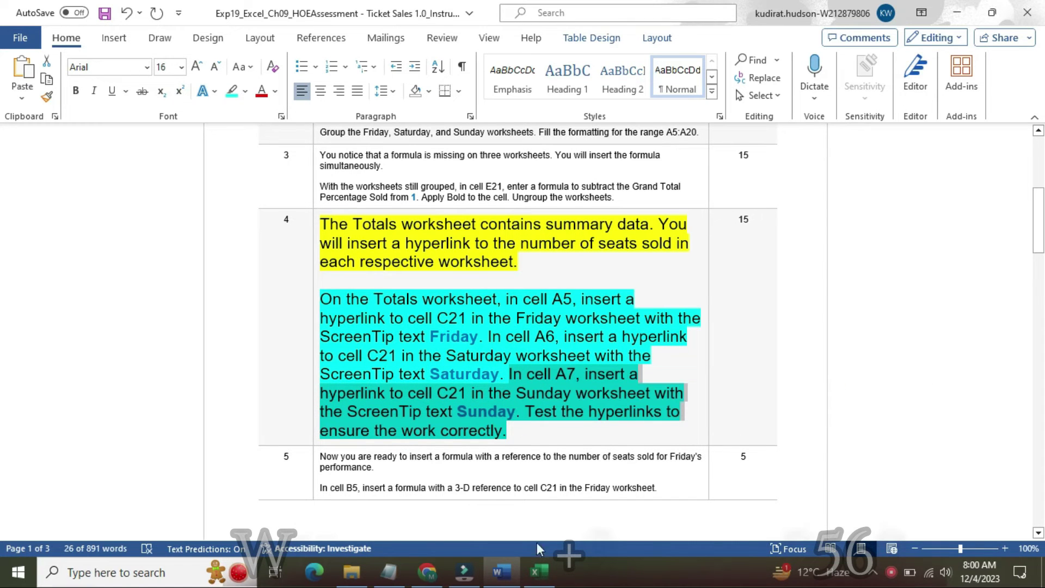
pyautogui.click(538, 571)
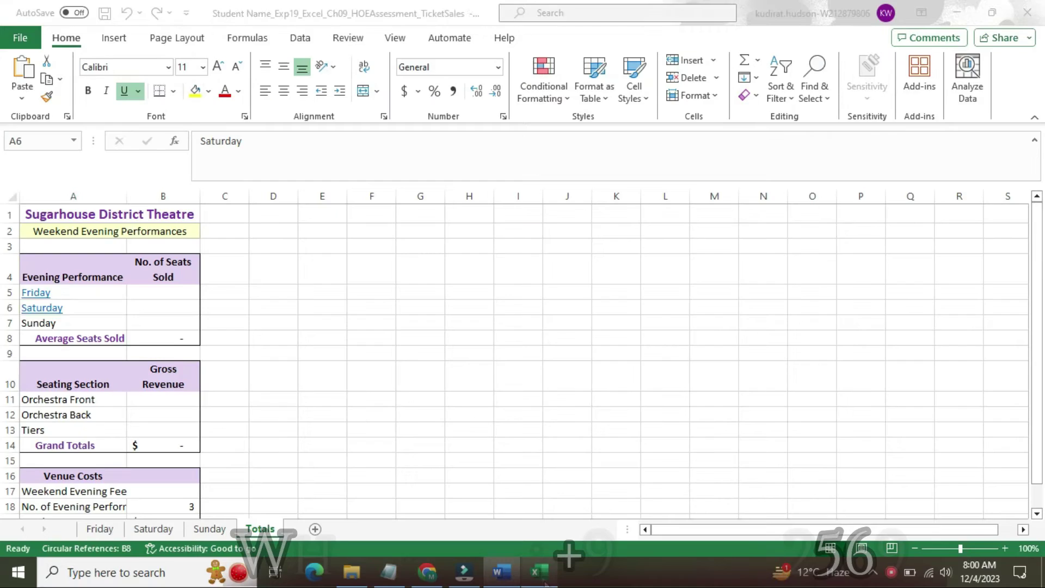
pyautogui.click(70, 321)
pyautogui.rightClick(69, 321)
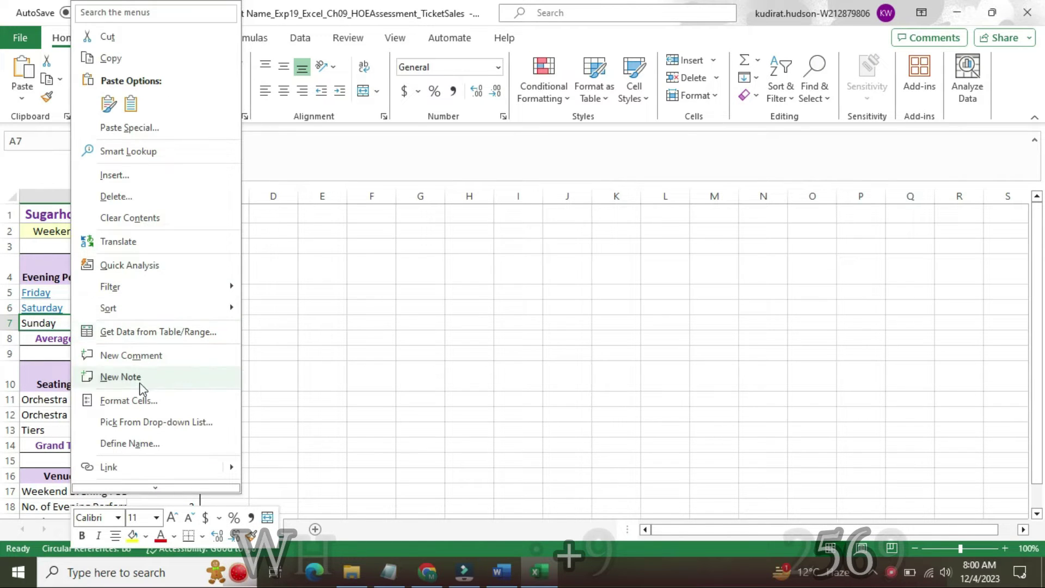
pyautogui.click(125, 467)
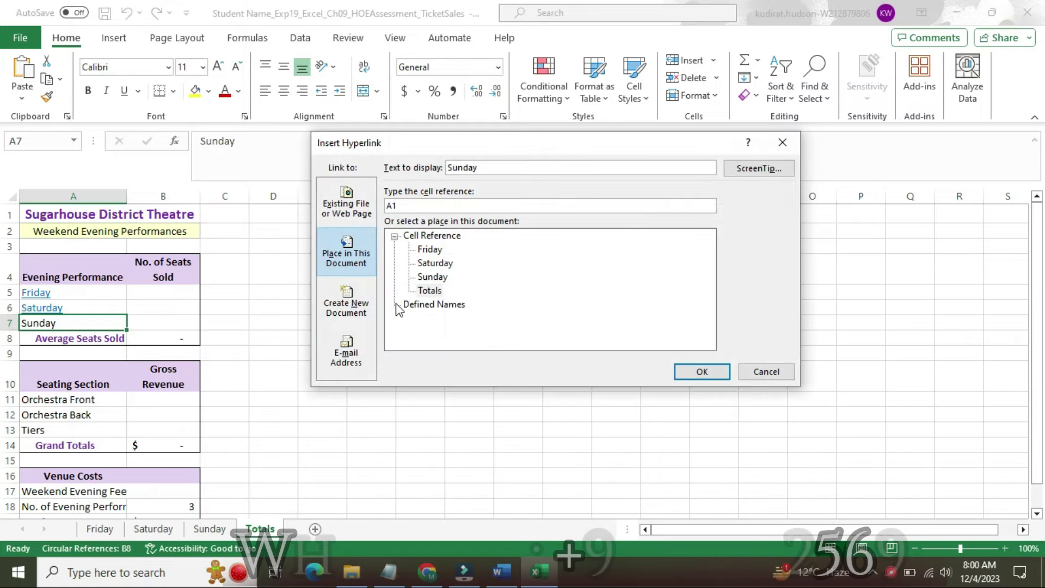
pyautogui.press('BackSpace')
pyautogui.press('BackSpace')
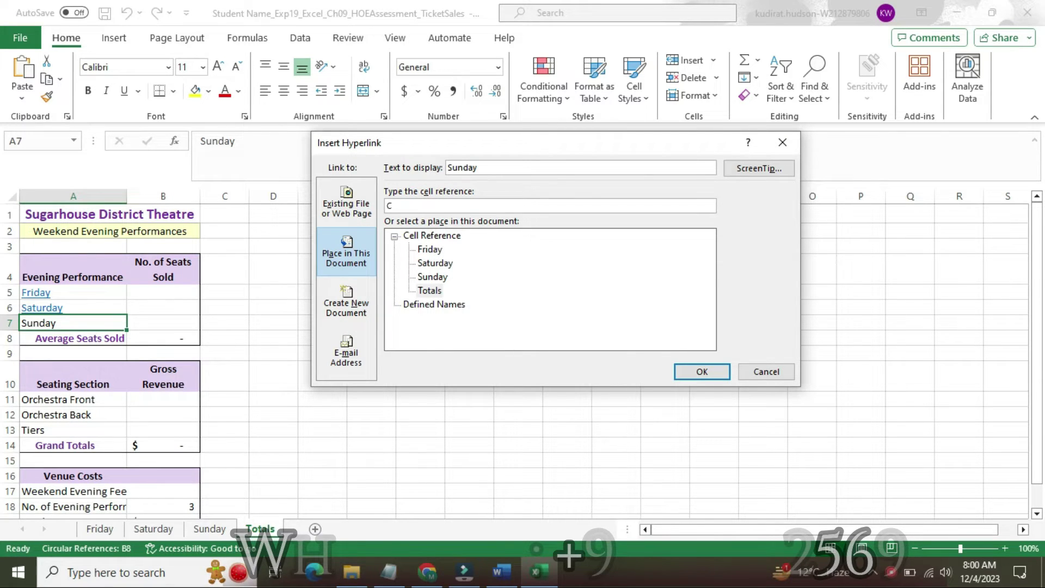
pyautogui.write('C21')
pyautogui.click(432, 277)
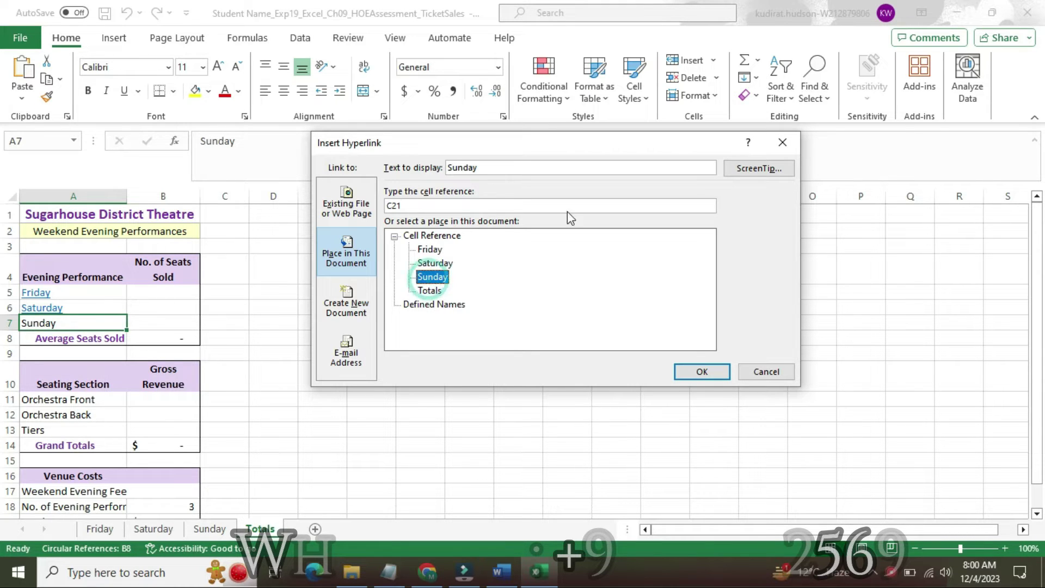
# Set the A7 hyperlink's ScreenTip text to Sunday and insert the link.
pyautogui.click(743, 167)
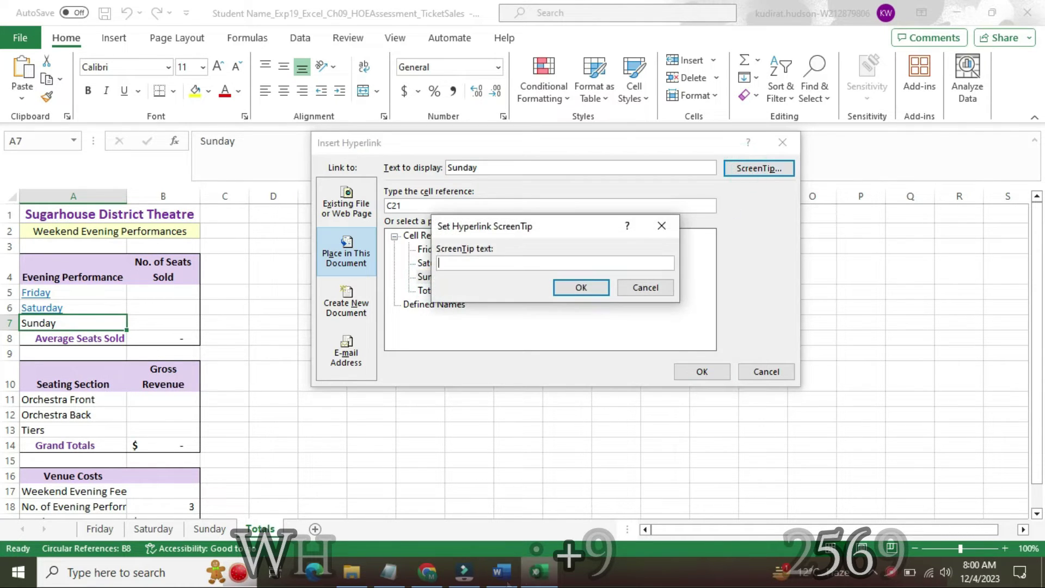
pyautogui.click(540, 574)
pyautogui.click(561, 471)
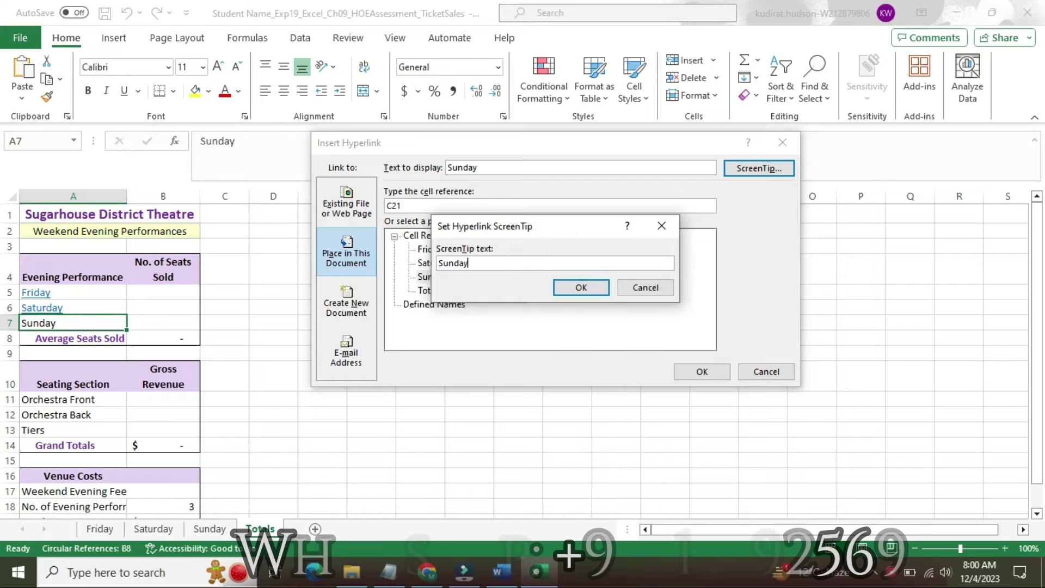
pyautogui.click(581, 287)
pyautogui.click(694, 370)
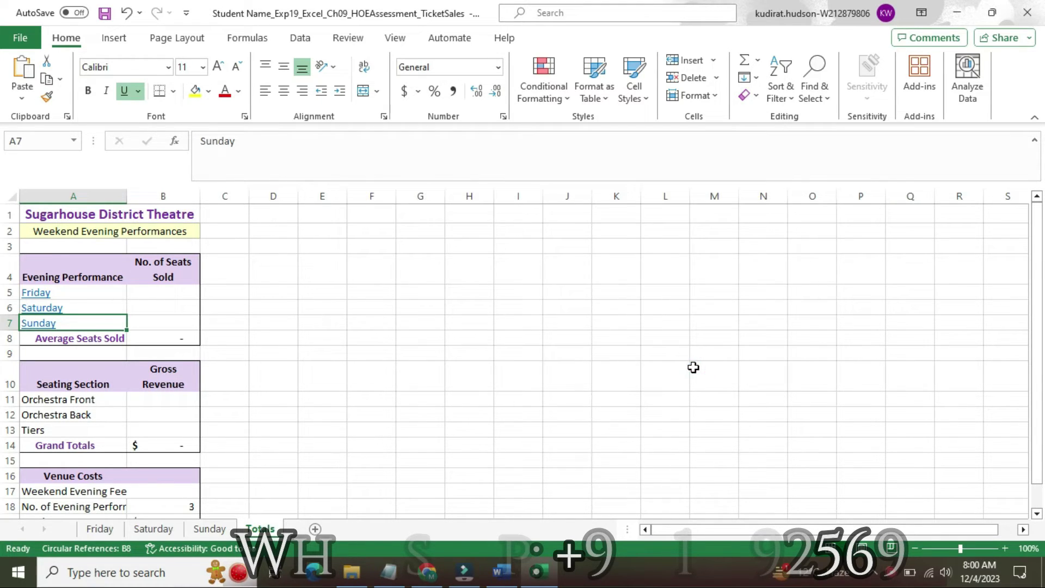
# Switch to Word and reset the Step 4 instruction text to font size 9 with no highlight color.
pyautogui.click(500, 571)
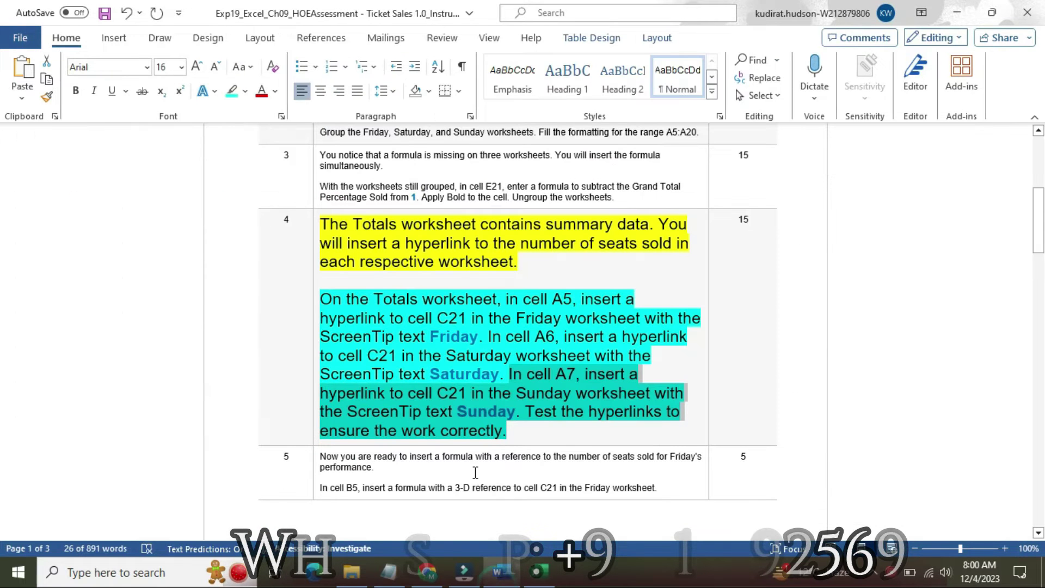
pyautogui.click(317, 254)
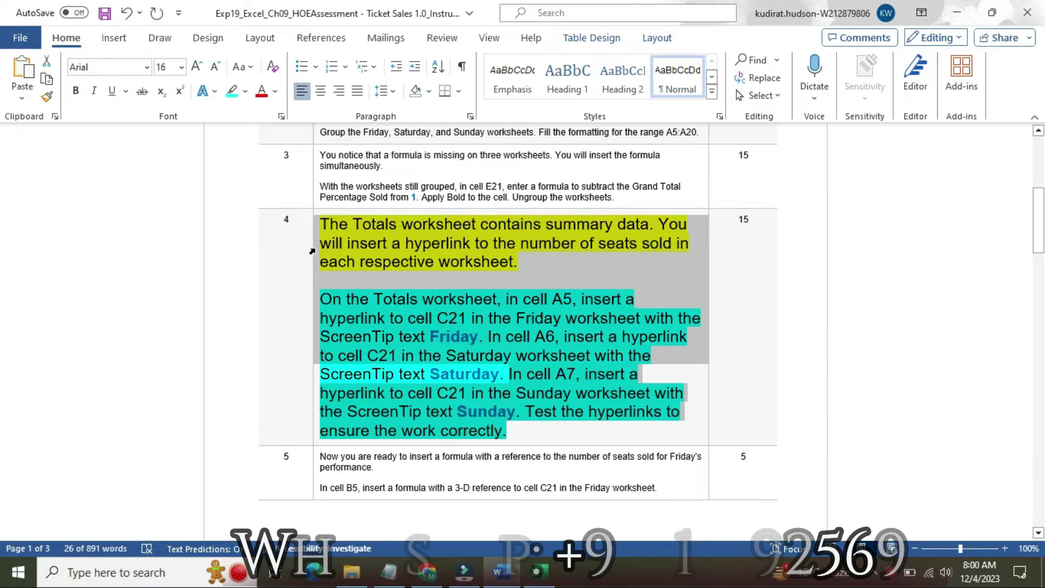
pyautogui.click(399, 200)
pyautogui.click(381, 234)
pyautogui.click(389, 222)
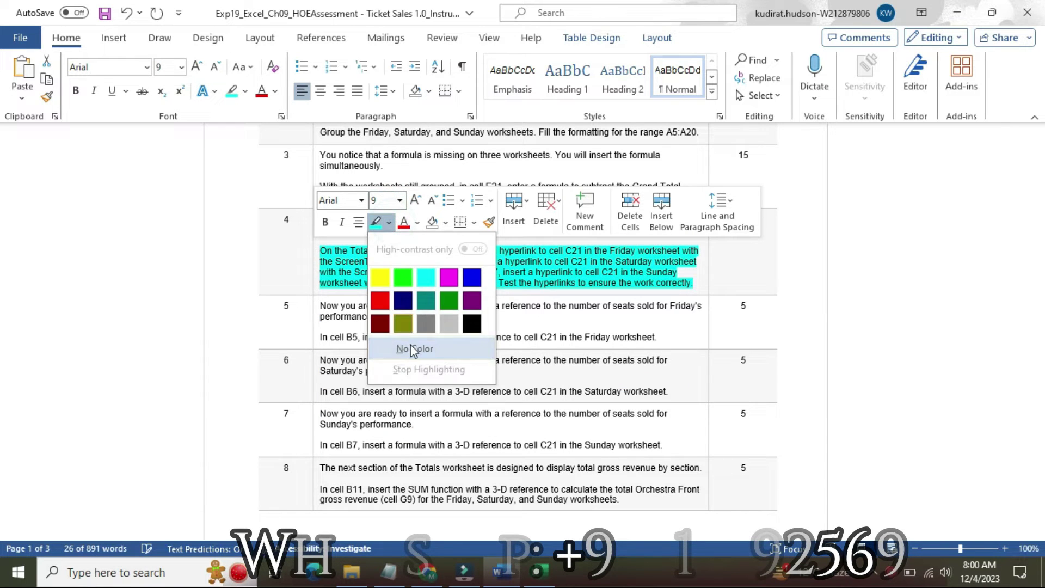
pyautogui.click(415, 349)
pyautogui.click(571, 303)
# Enlarge the Step 5 instruction text to font size 16 and highlight it in yellow.
pyautogui.scroll(-5, 3, 247)
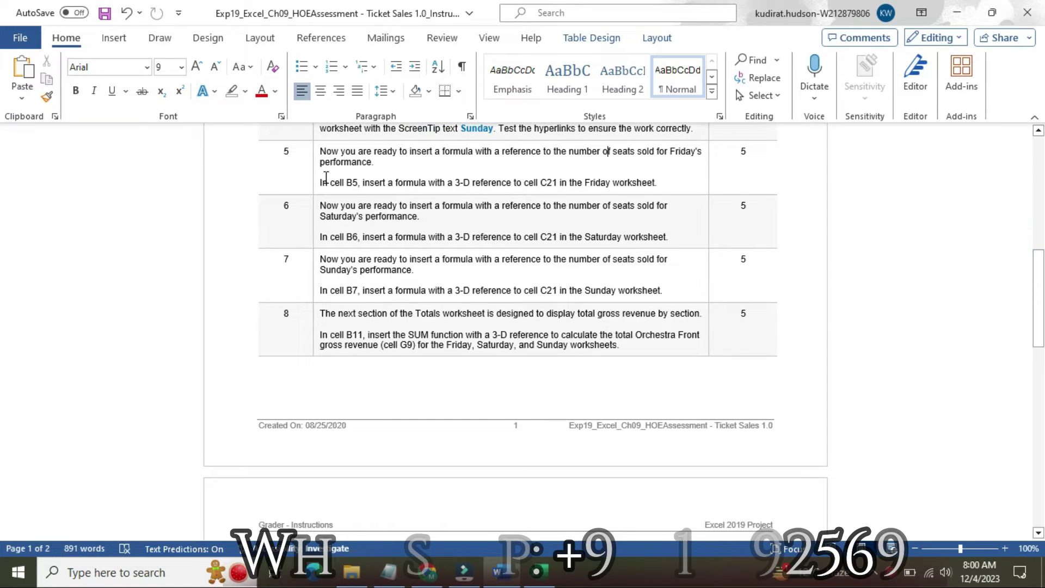
pyautogui.click(312, 180)
pyautogui.click(400, 128)
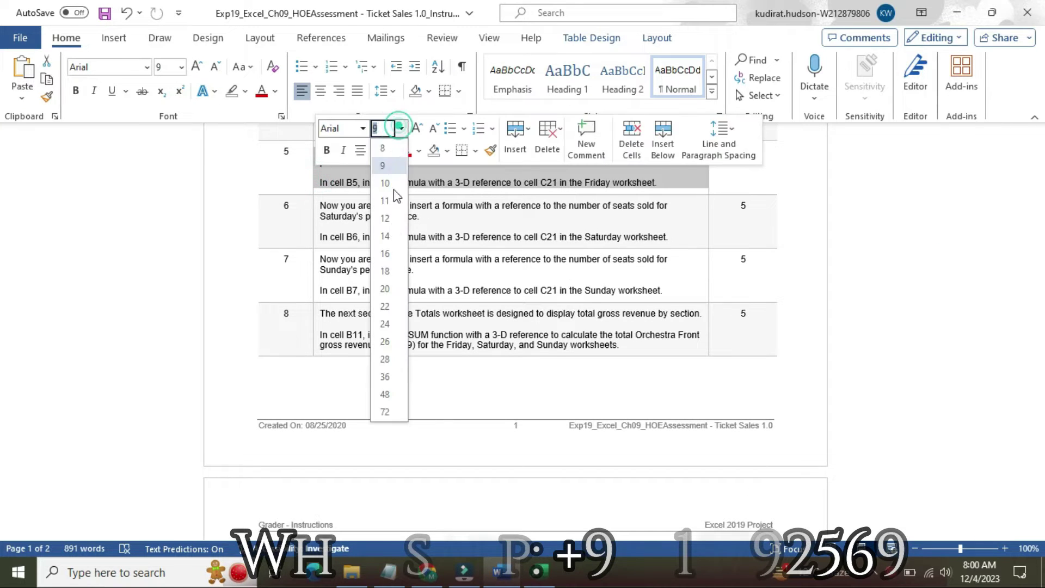
pyautogui.click(387, 255)
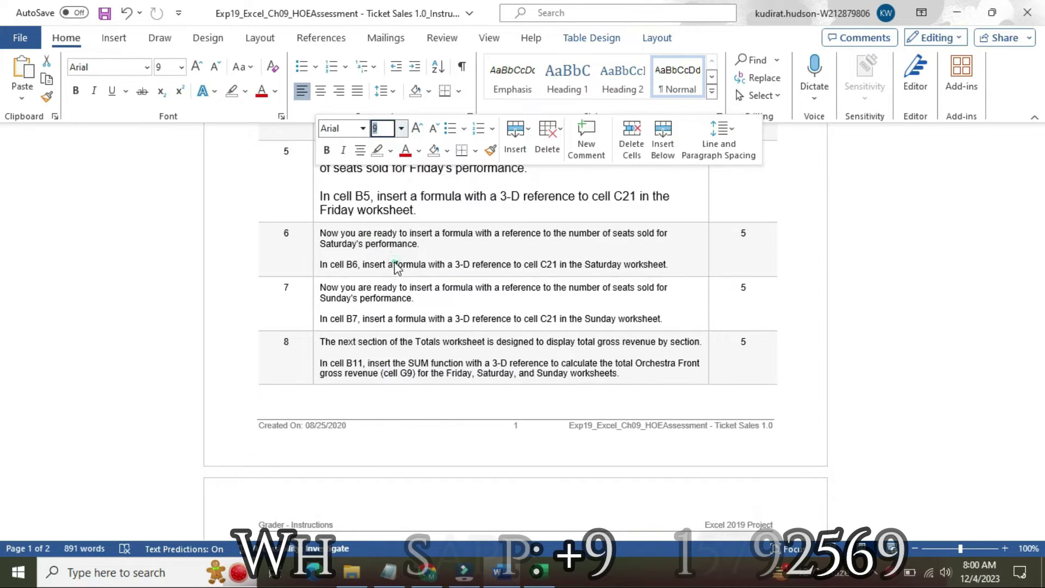
pyautogui.click(391, 152)
pyautogui.click(382, 206)
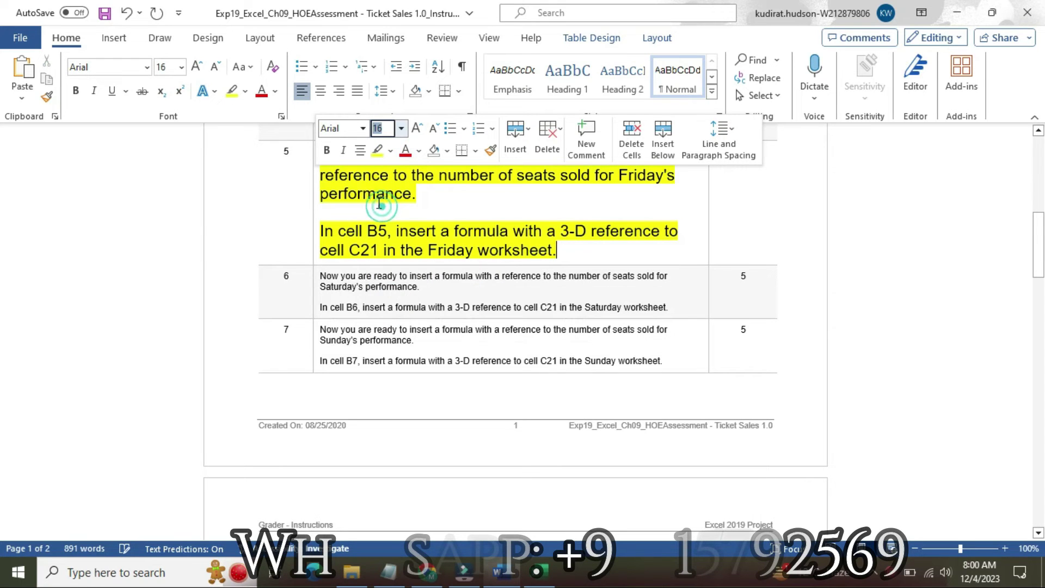
pyautogui.click(334, 174)
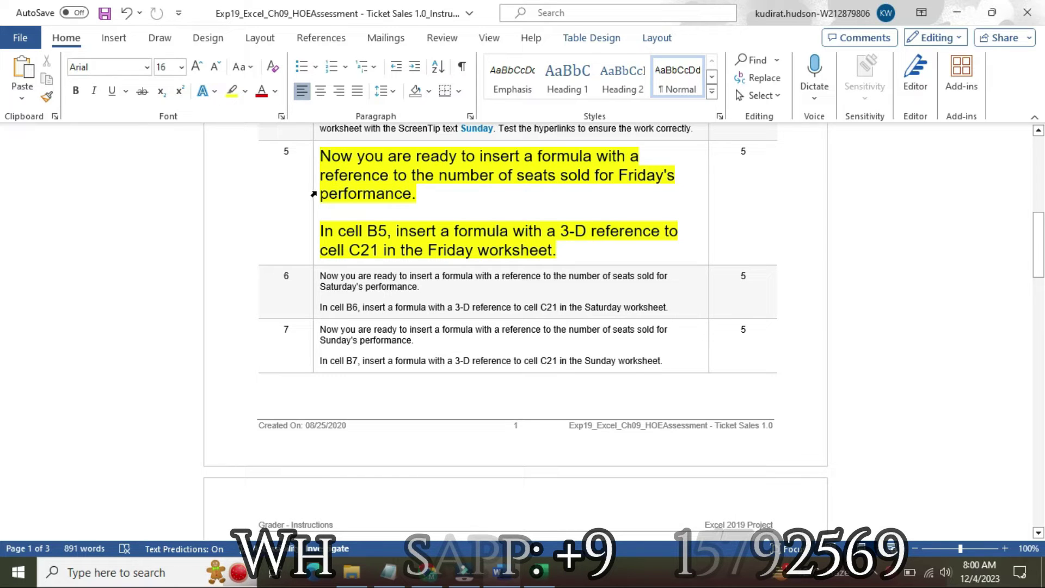
# Highlight the Step 5 sentence about the cell B5 formula in turquoise.
pyautogui.moveTo(320, 230); pyautogui.dragTo(557, 253)
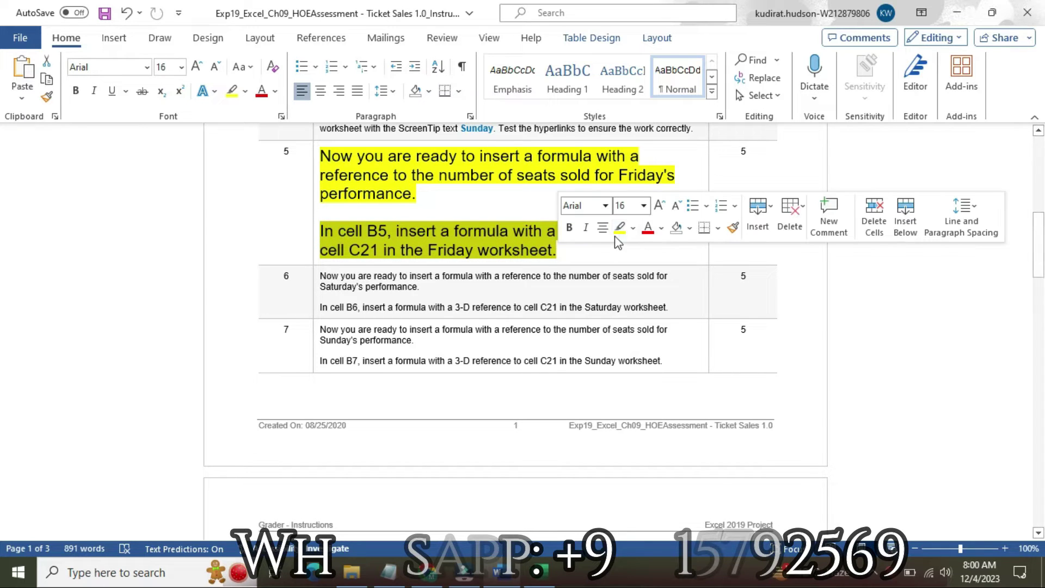
pyautogui.click(632, 228)
pyautogui.click(670, 294)
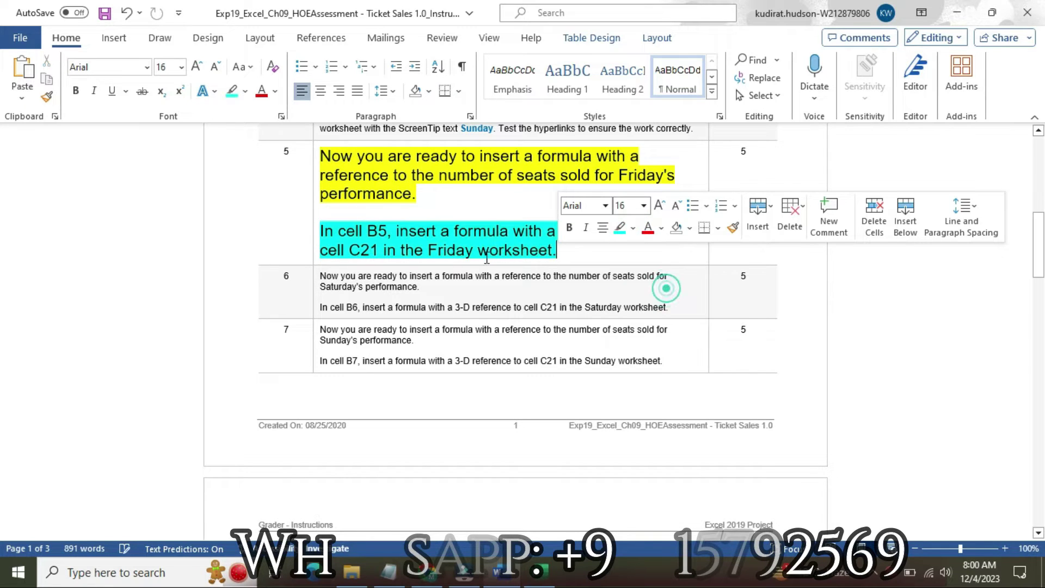
# Mark the Step 5 target cell in the Word instructions and select cell B5 on the Totals worksheet in Excel.
pyautogui.moveTo(321, 231); pyautogui.dragTo(390, 233)
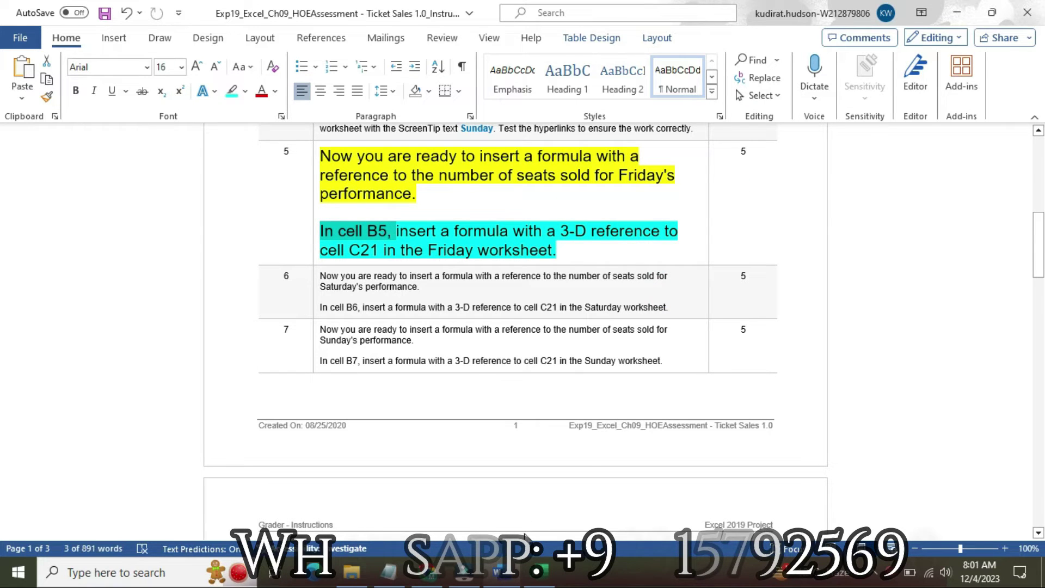
pyautogui.click(539, 571)
pyautogui.click(180, 294)
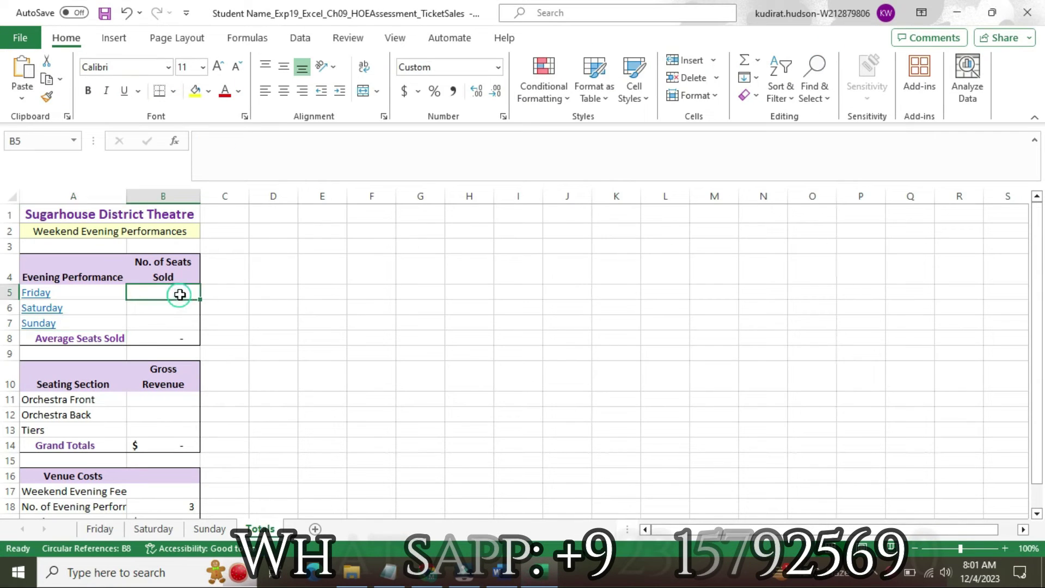
# Read the Step 5 3-D reference formula instruction in Word and return to the Totals worksheet in Excel.
pyautogui.click(497, 572)
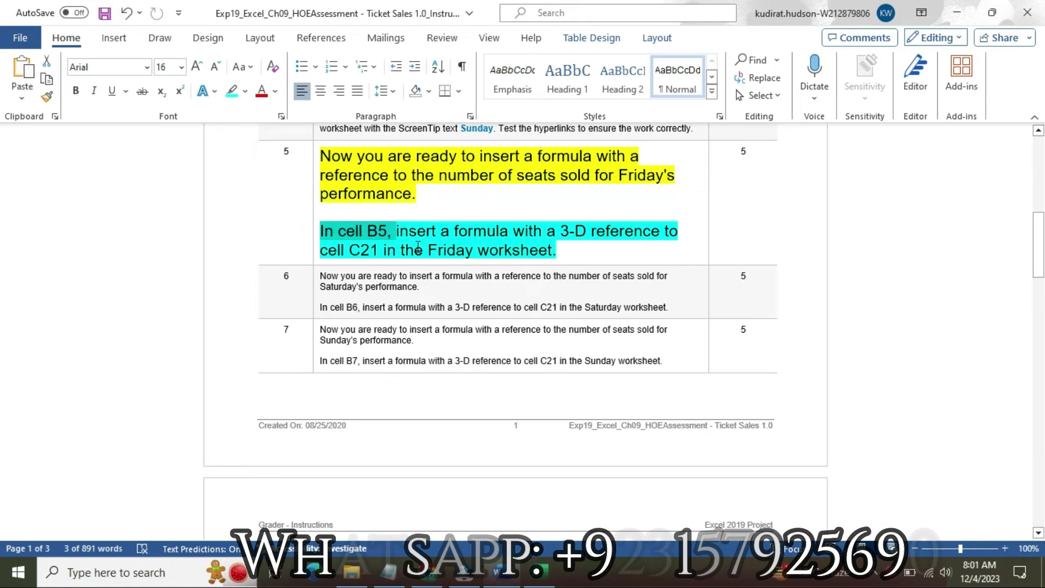
pyautogui.moveTo(409, 232); pyautogui.dragTo(572, 250)
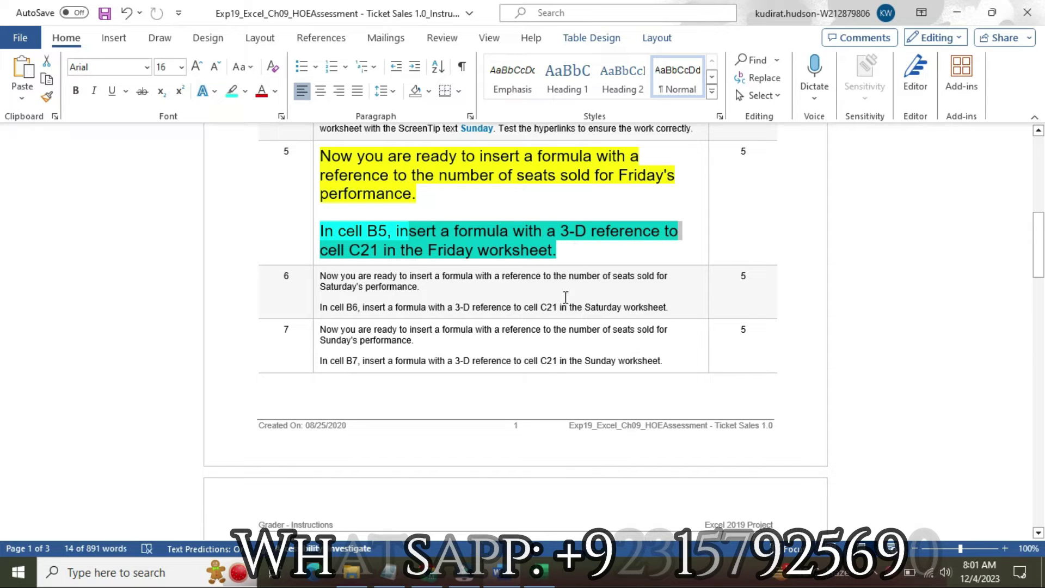
pyautogui.moveTo(530, 568)
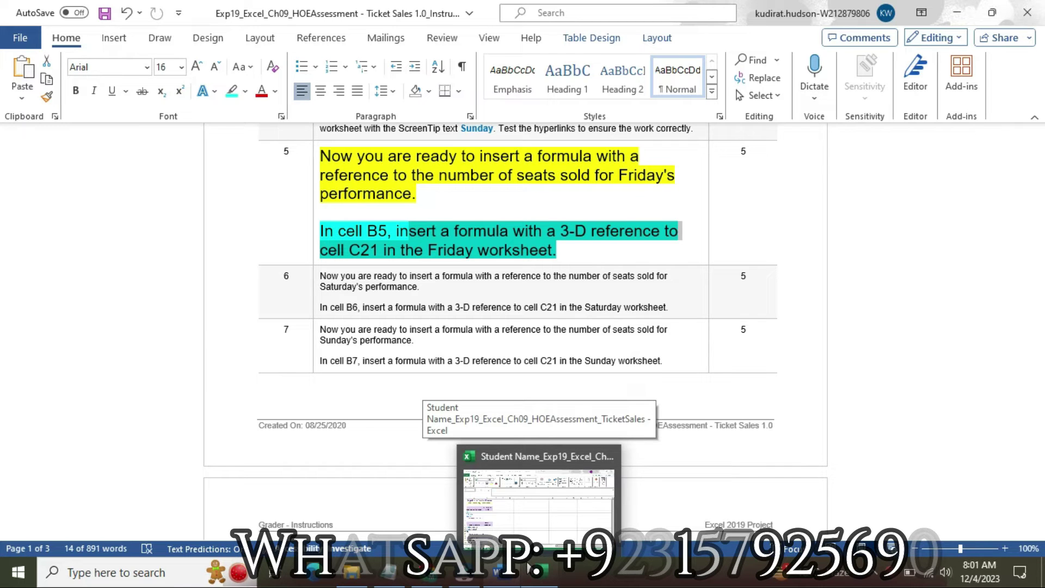
pyautogui.click(529, 568)
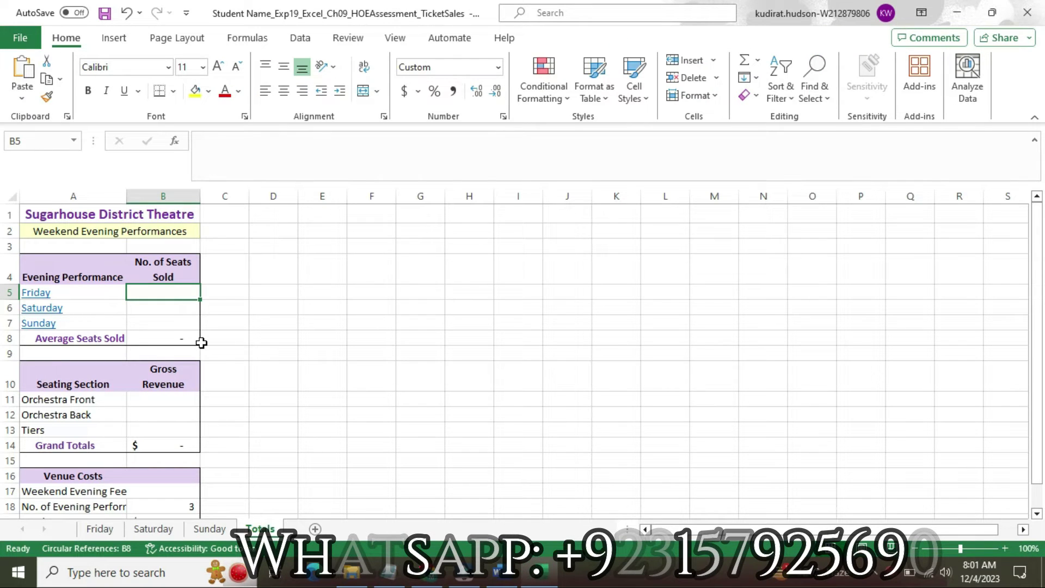
# Enter the formula =Friday!C21 in cell B5 of the Totals worksheet.
pyautogui.write('=')
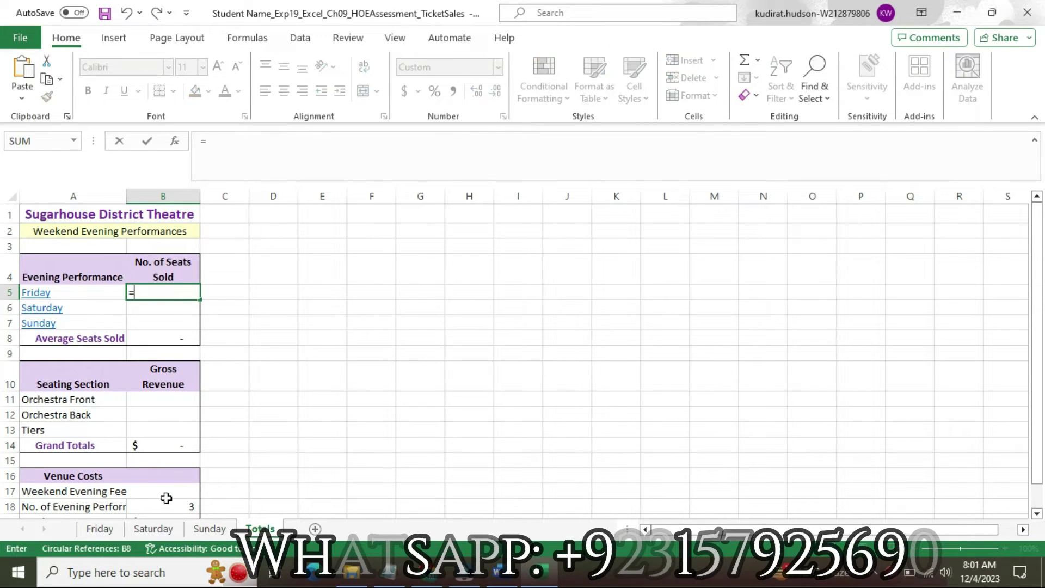
pyautogui.click(103, 529)
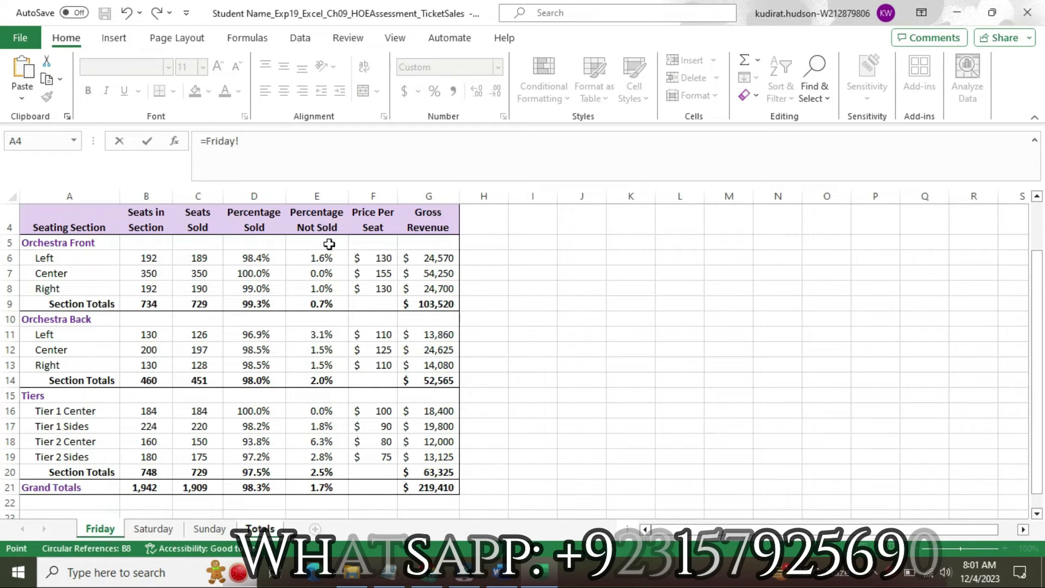
pyautogui.click(203, 485)
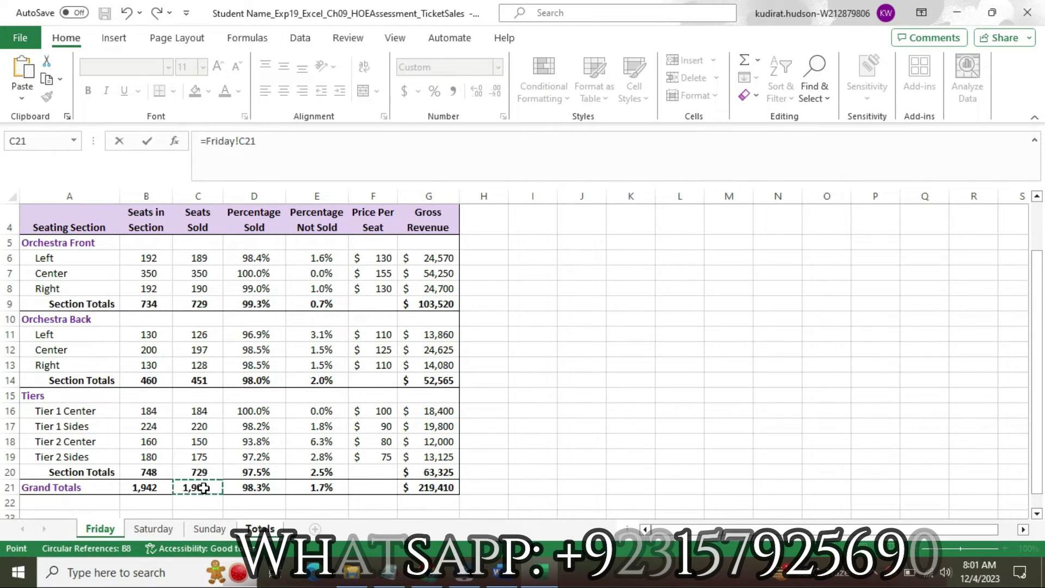
pyautogui.press('Return')
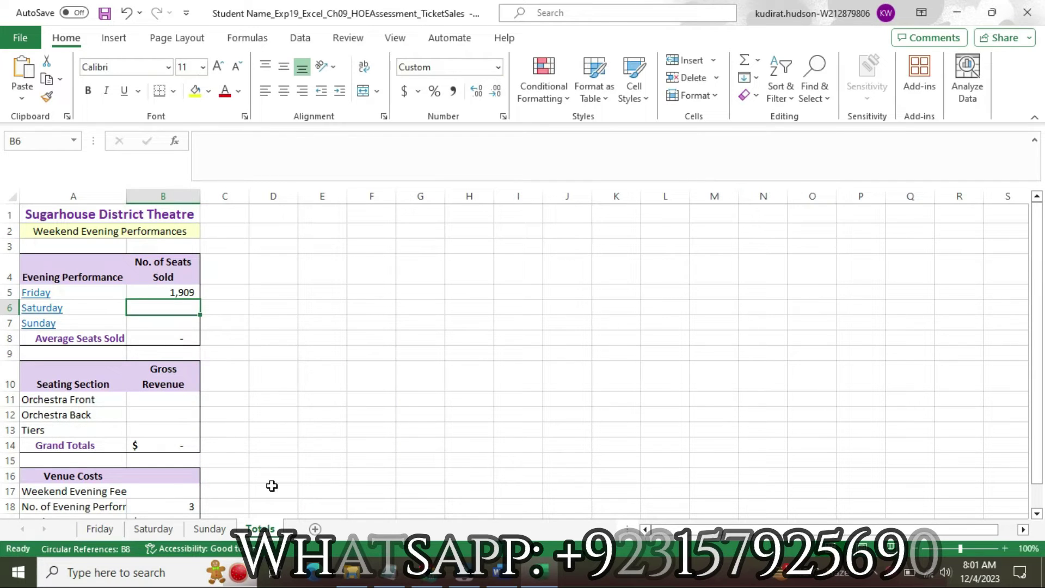
# Switch to the Word instructions, set the Step 5 instruction text to font size 9 and remove its highlighting.
pyautogui.click(496, 570)
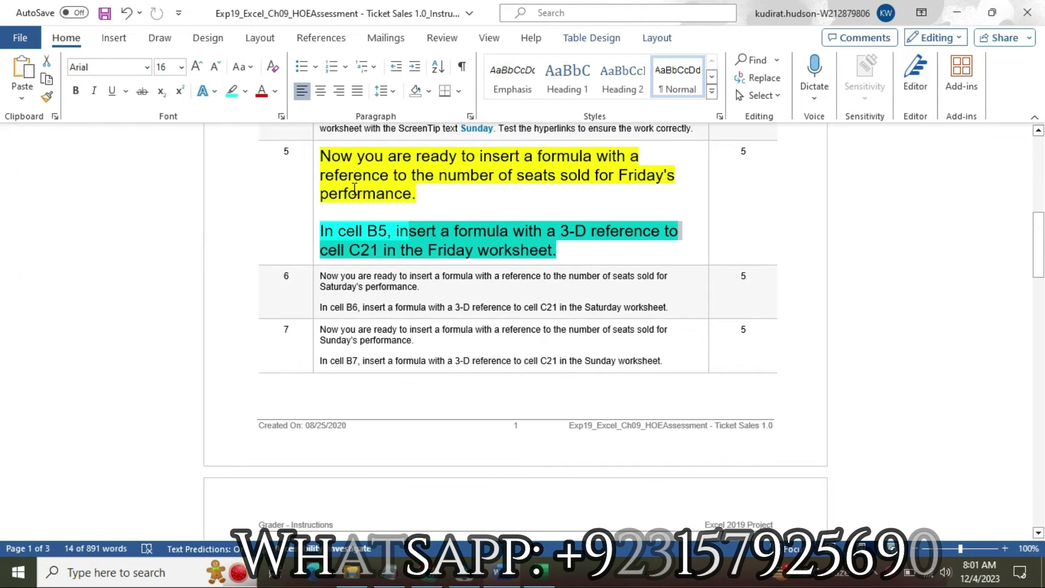
pyautogui.click(311, 179)
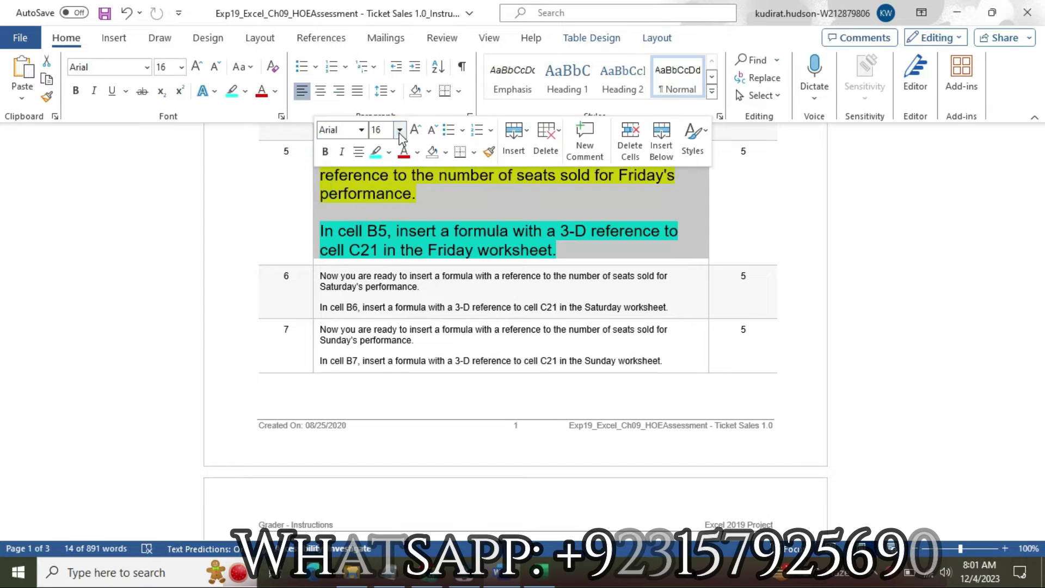
pyautogui.click(399, 130)
pyautogui.click(397, 170)
pyautogui.click(389, 151)
pyautogui.click(403, 277)
# Enlarge the Step 6 instruction text to font size 16 and highlight it in yellow.
pyautogui.click(315, 223)
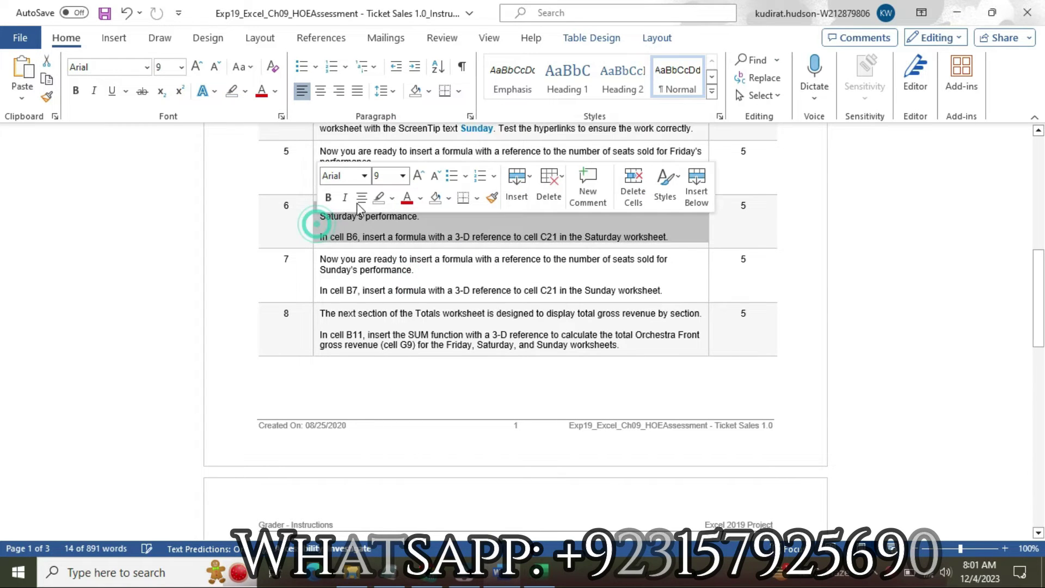
pyautogui.click(402, 175)
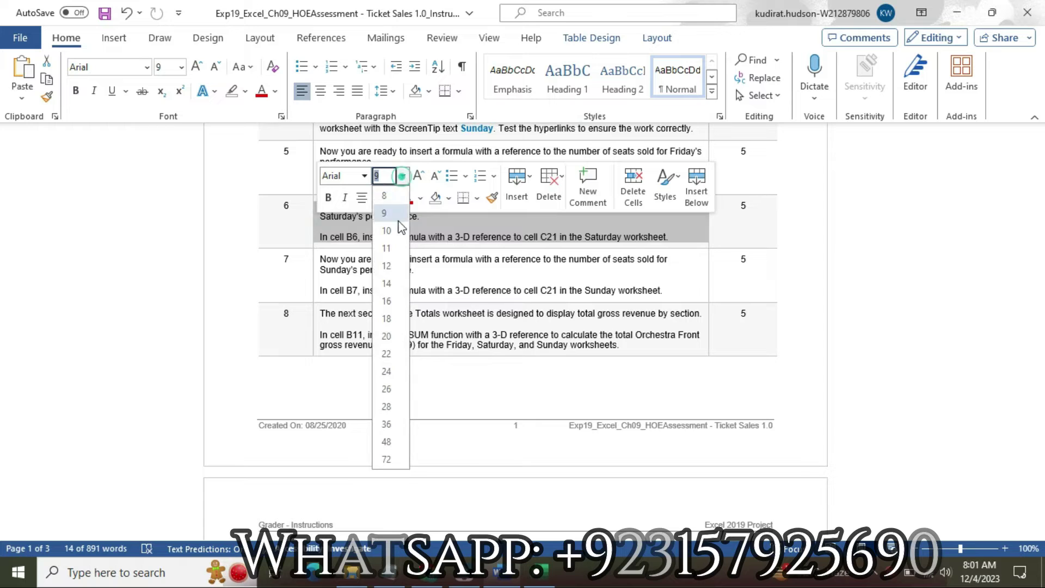
pyautogui.click(393, 300)
pyautogui.click(392, 198)
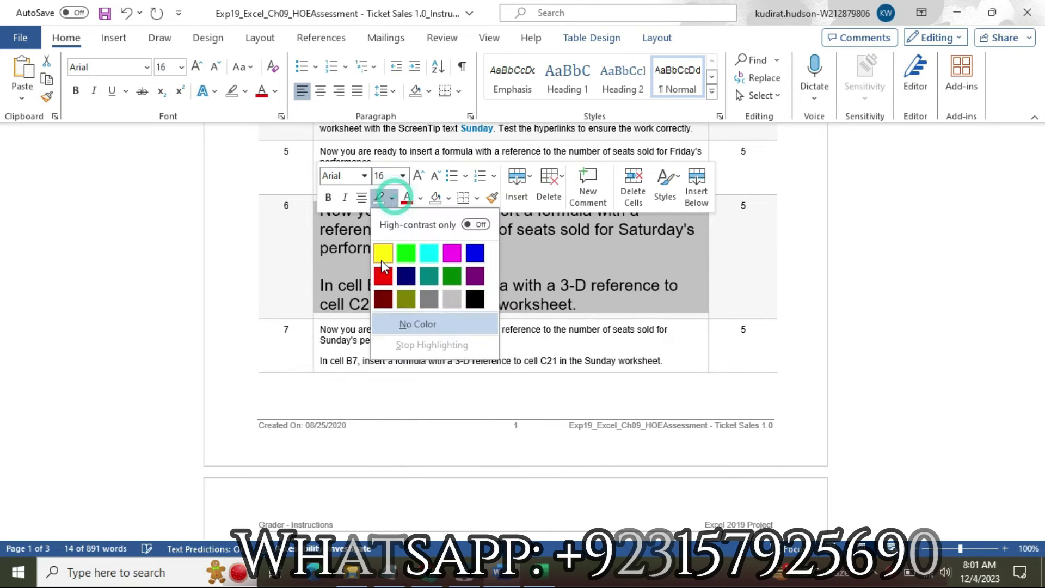
pyautogui.click(385, 250)
pyautogui.click(325, 211)
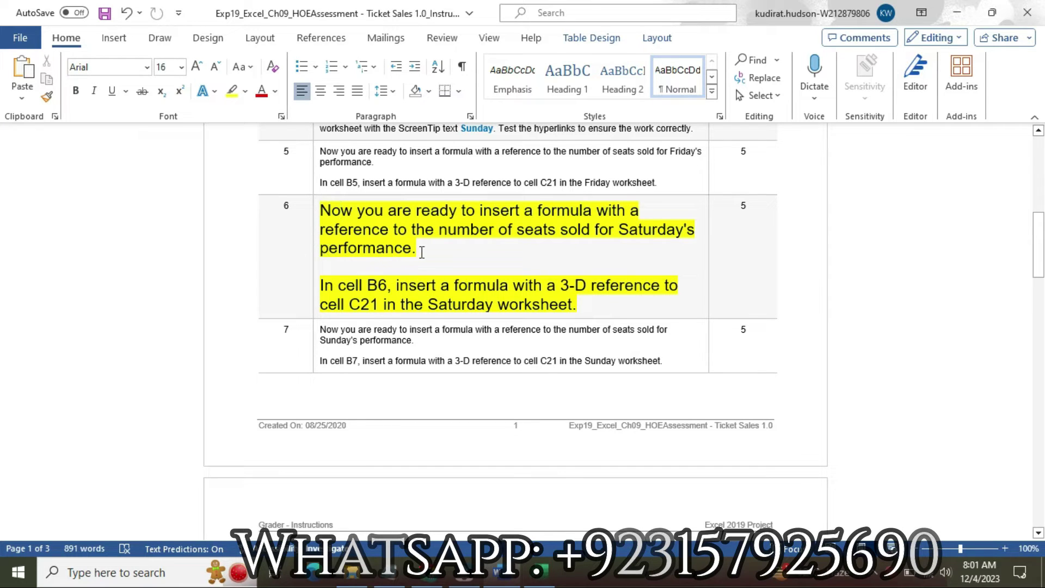
# Highlight the Step 6 sentence about the cell B6 formula in turquoise.
pyautogui.tripleClick(327, 286)
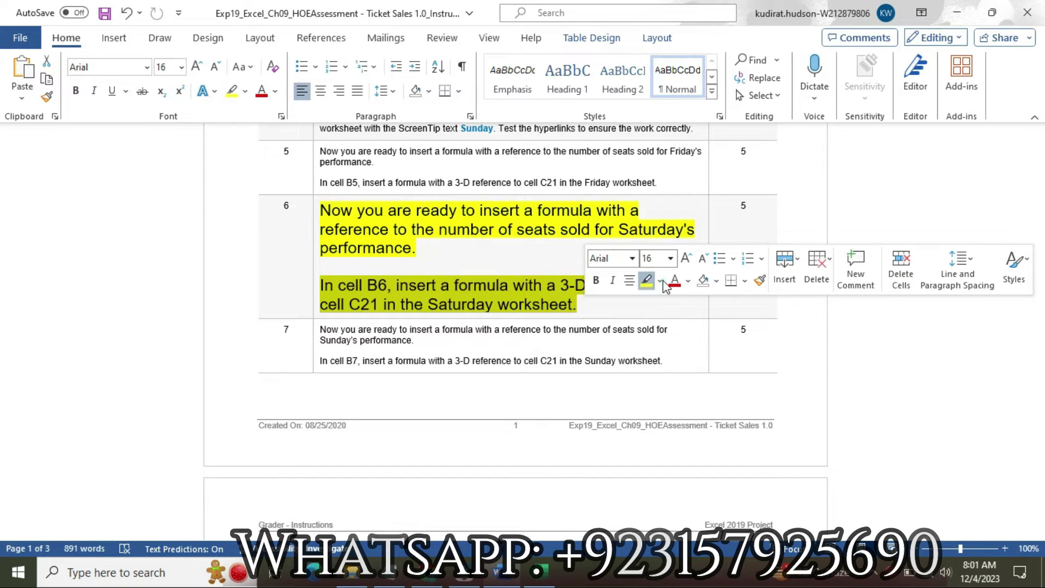
pyautogui.click(660, 280)
pyautogui.click(697, 336)
pyautogui.moveTo(326, 287); pyautogui.dragTo(583, 306)
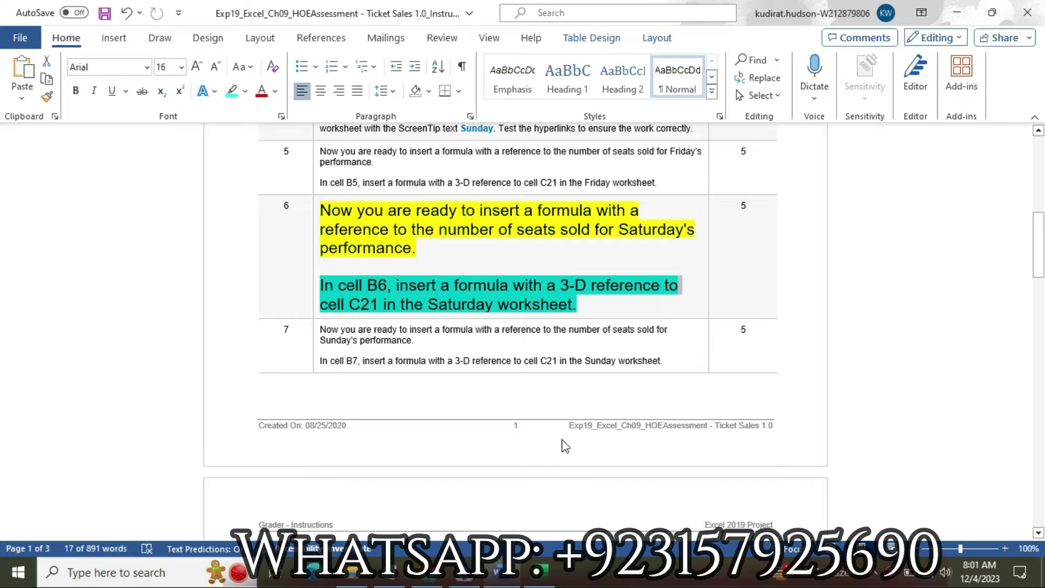
# Switch to Excel and enter the formula =Saturday!C21 in cell B6 of the Totals worksheet.
pyautogui.click(540, 569)
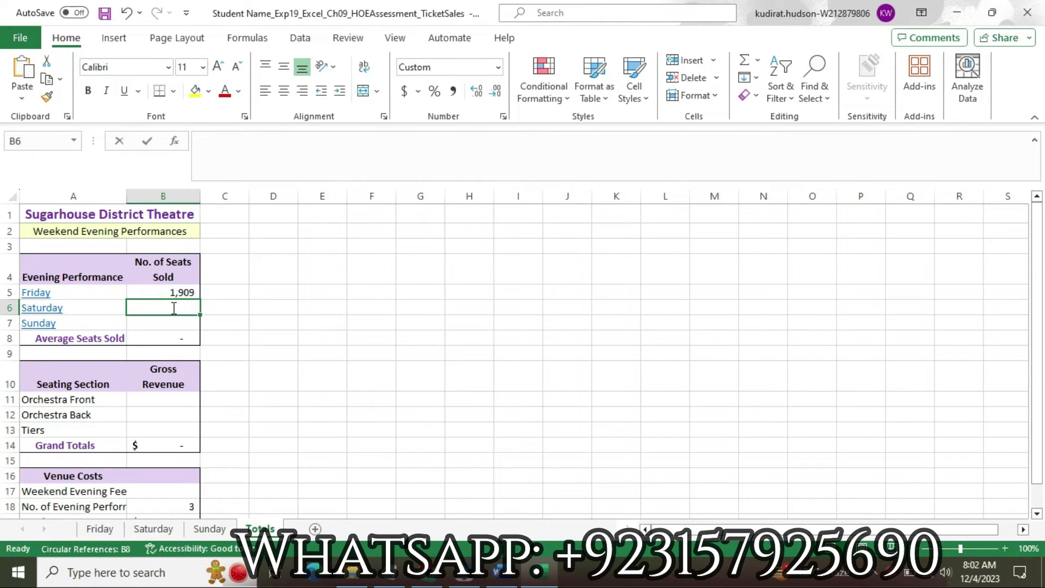
pyautogui.write('=')
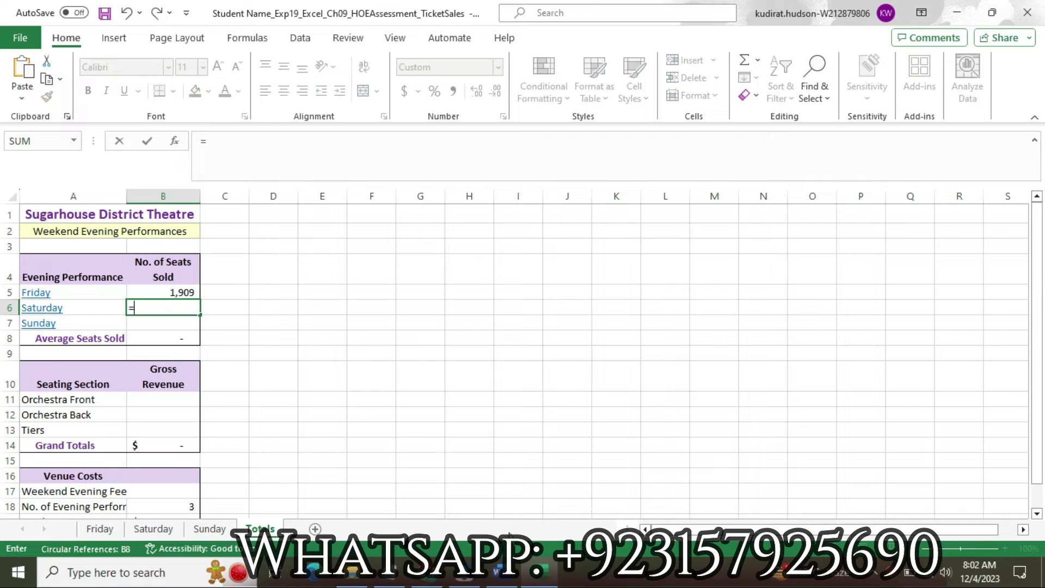
pyautogui.click(496, 570)
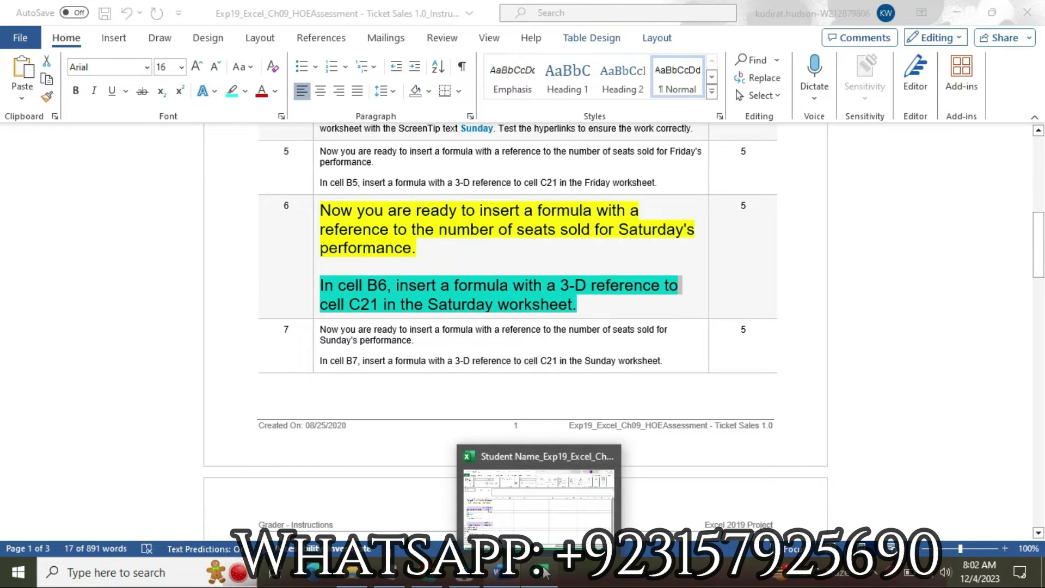
pyautogui.click(544, 571)
pyautogui.click(153, 527)
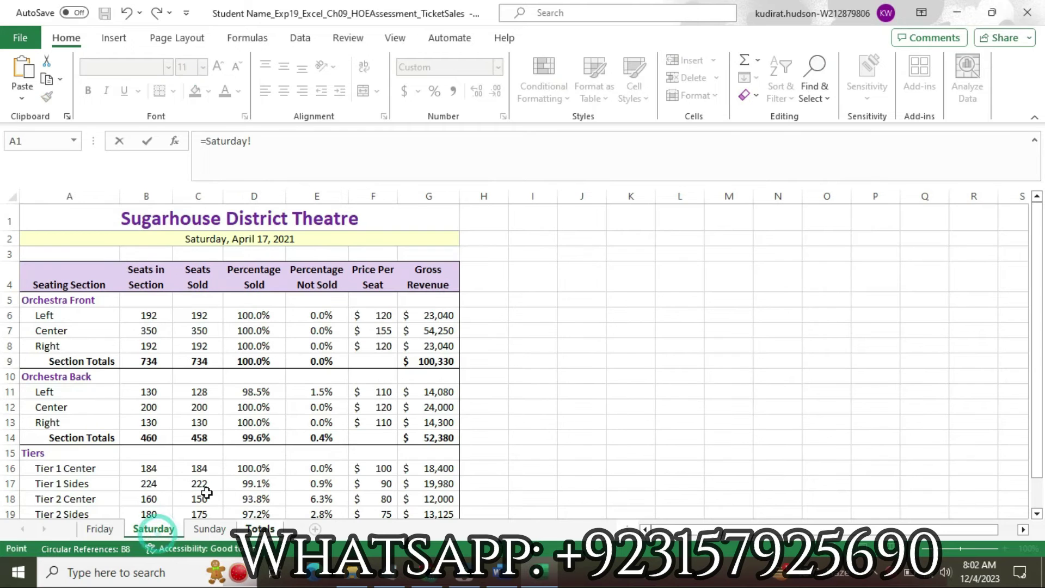
pyautogui.moveTo(1036, 314); pyautogui.dragTo(1036, 344)
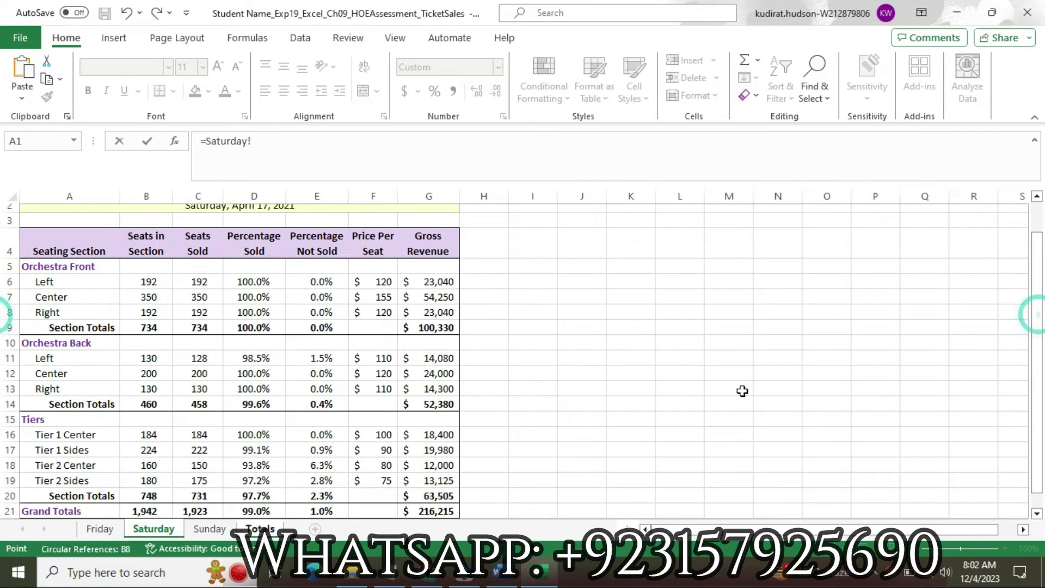
pyautogui.click(197, 512)
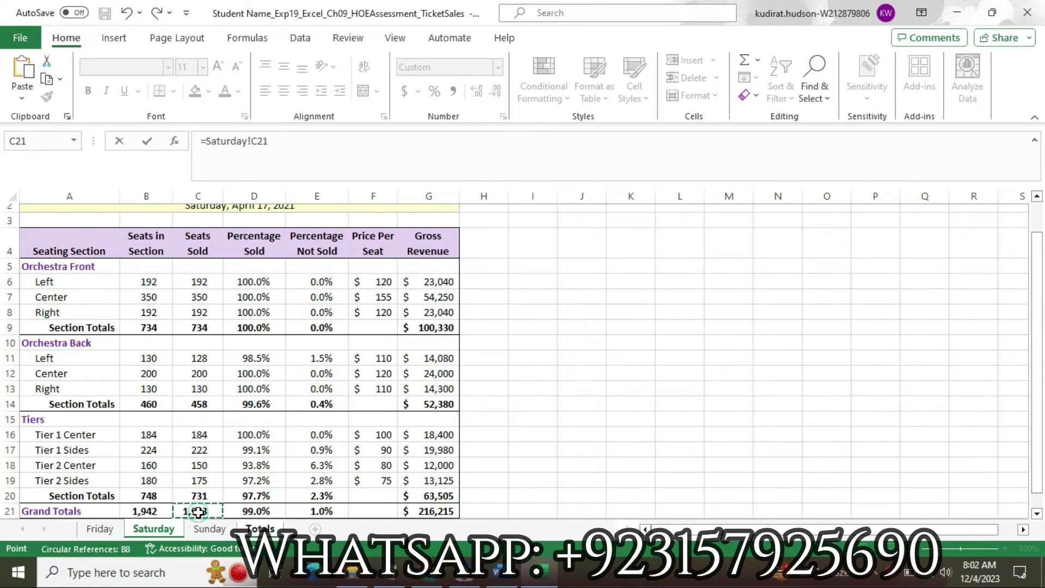
pyautogui.press('Escape')
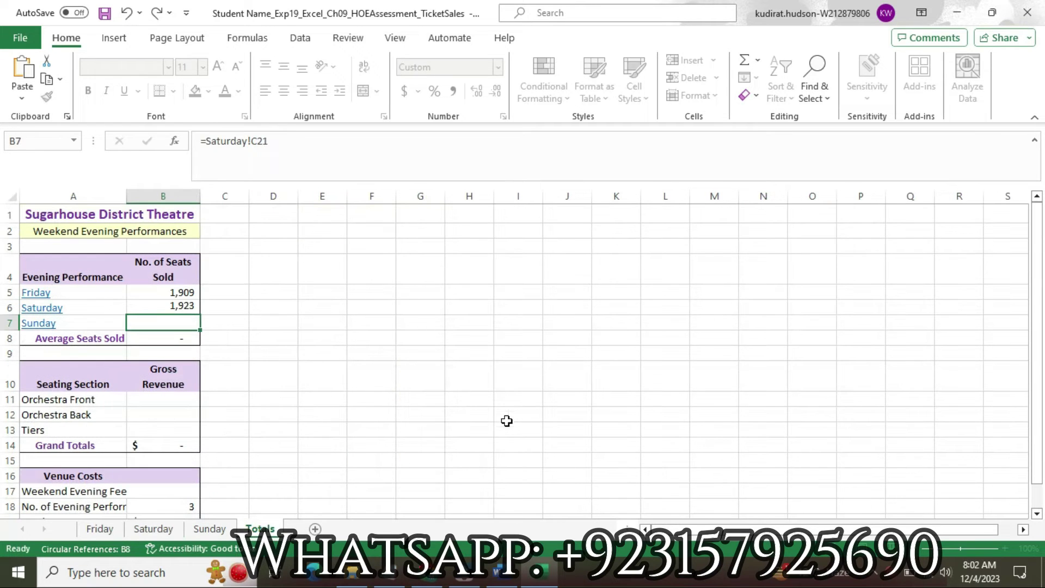
# Switch to the Word instructions, set the Step 6 instruction text to font size 9 and remove its highlighting.
pyautogui.click(496, 572)
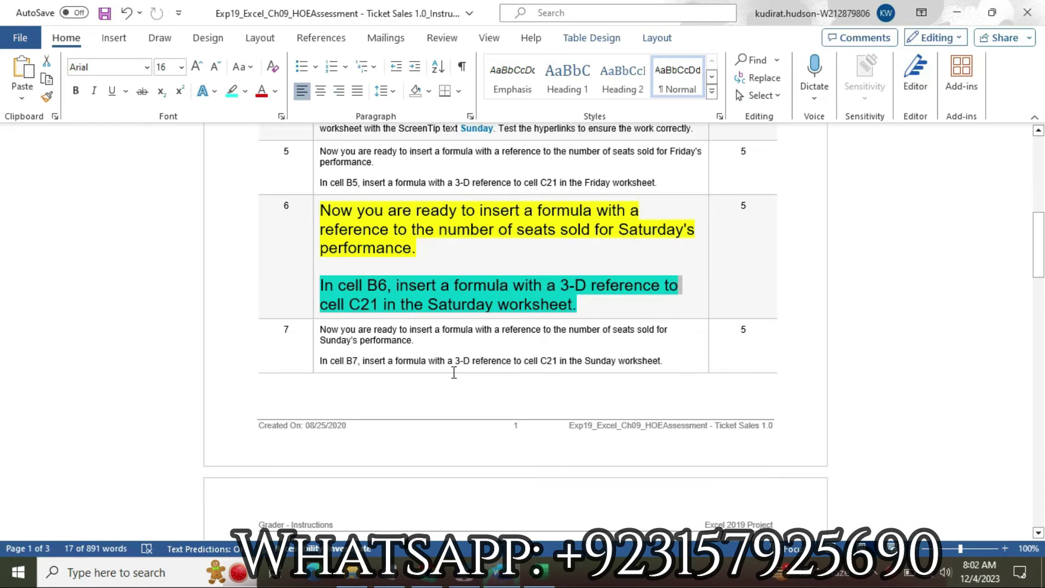
pyautogui.click(312, 220)
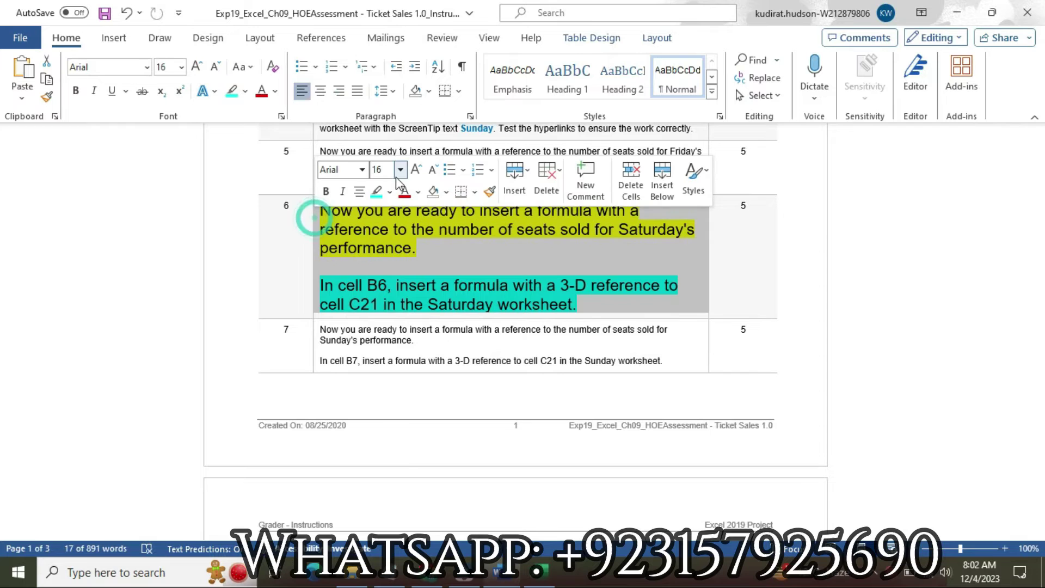
pyautogui.click(399, 169)
pyautogui.click(396, 209)
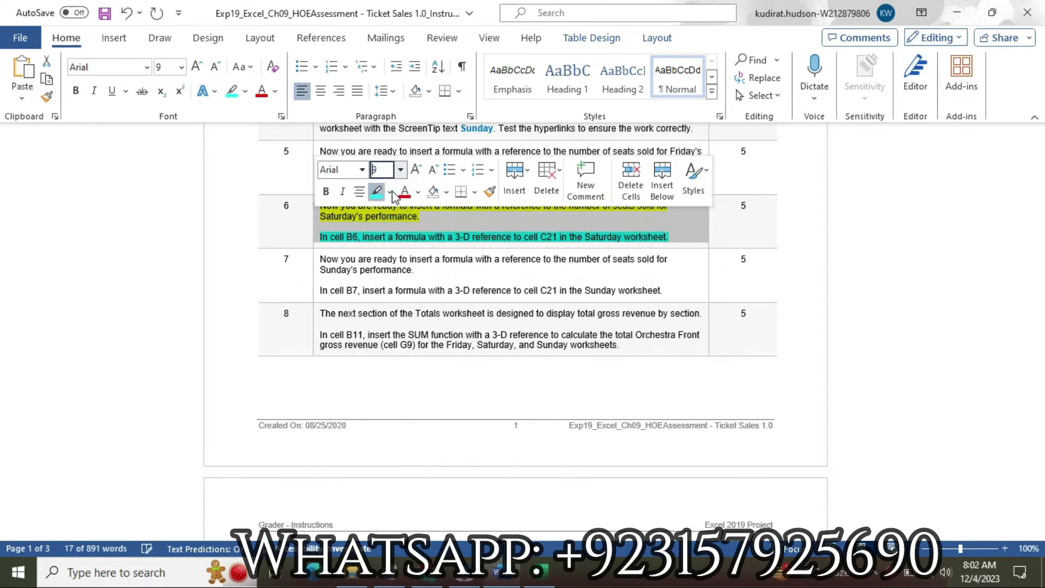
pyautogui.click(390, 192)
pyautogui.click(401, 316)
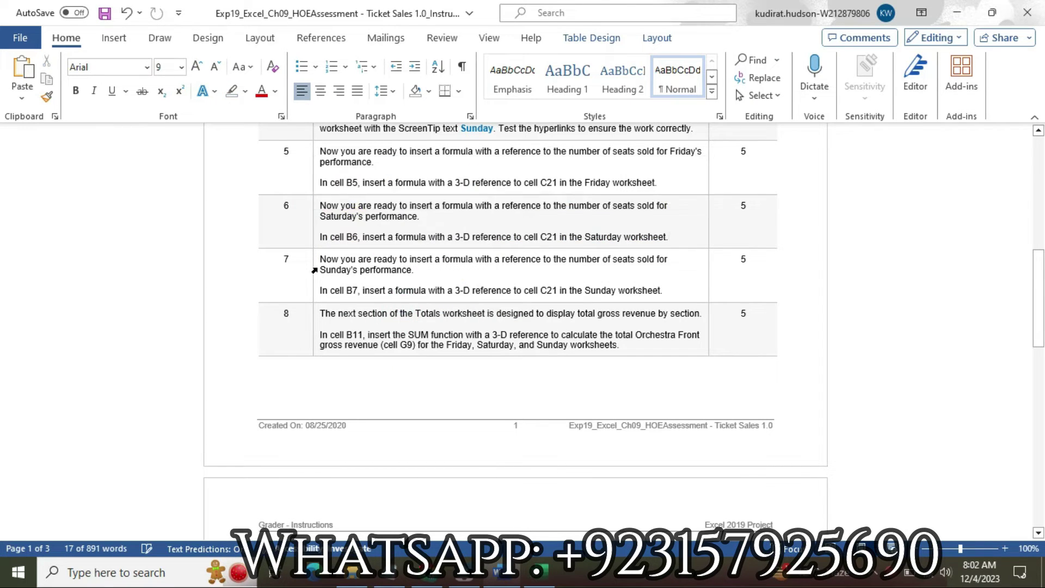
# Enlarge the Step 7 instruction text to font size 16 and highlight it in yellow.
pyautogui.click(315, 269)
pyautogui.click(403, 220)
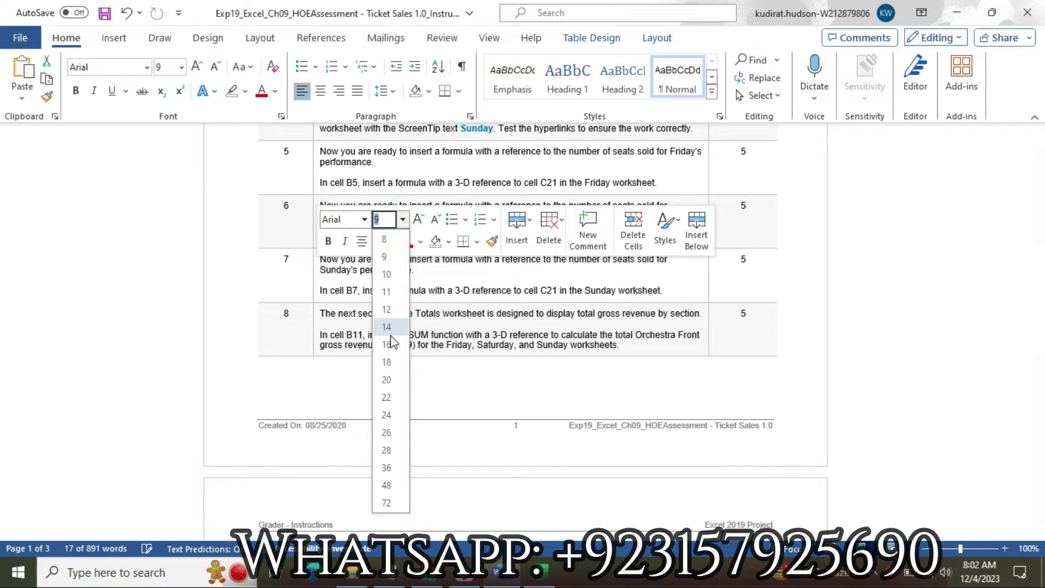
pyautogui.click(386, 344)
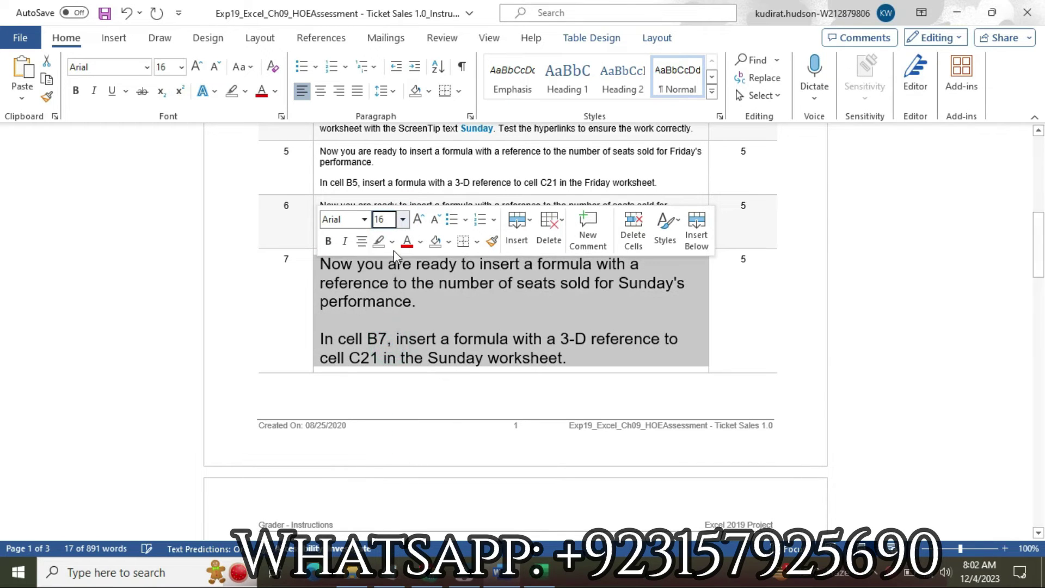
pyautogui.click(392, 241)
pyautogui.click(384, 296)
pyautogui.click(439, 283)
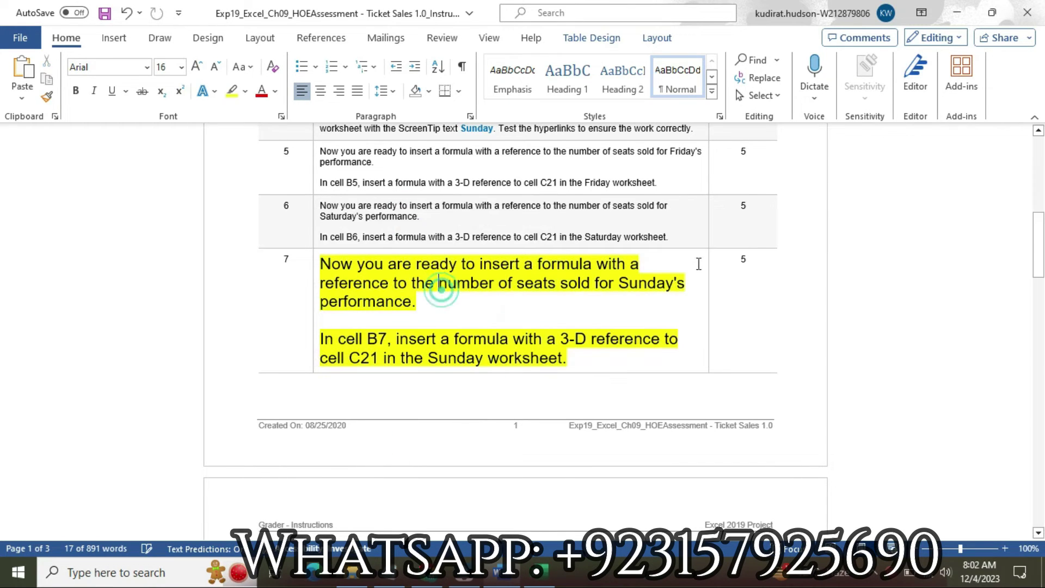
pyautogui.moveTo(1038, 251); pyautogui.dragTo(1038, 416)
pyautogui.moveTo(3, 416); pyautogui.dragTo(3, 263)
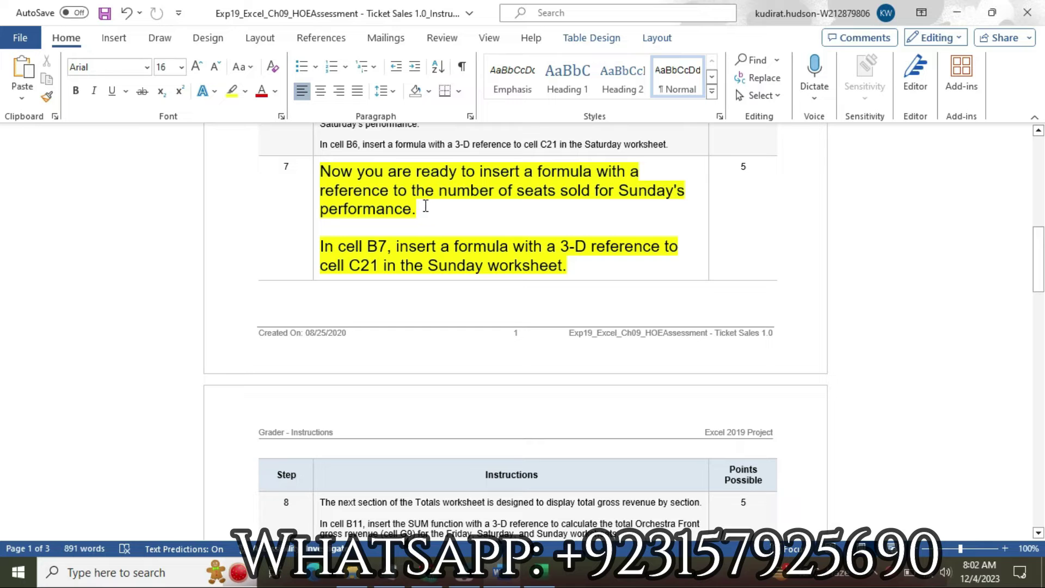
# Highlight the Step 7 sentence about the cell B7 formula in turquoise.
pyautogui.moveTo(326, 245); pyautogui.dragTo(558, 263)
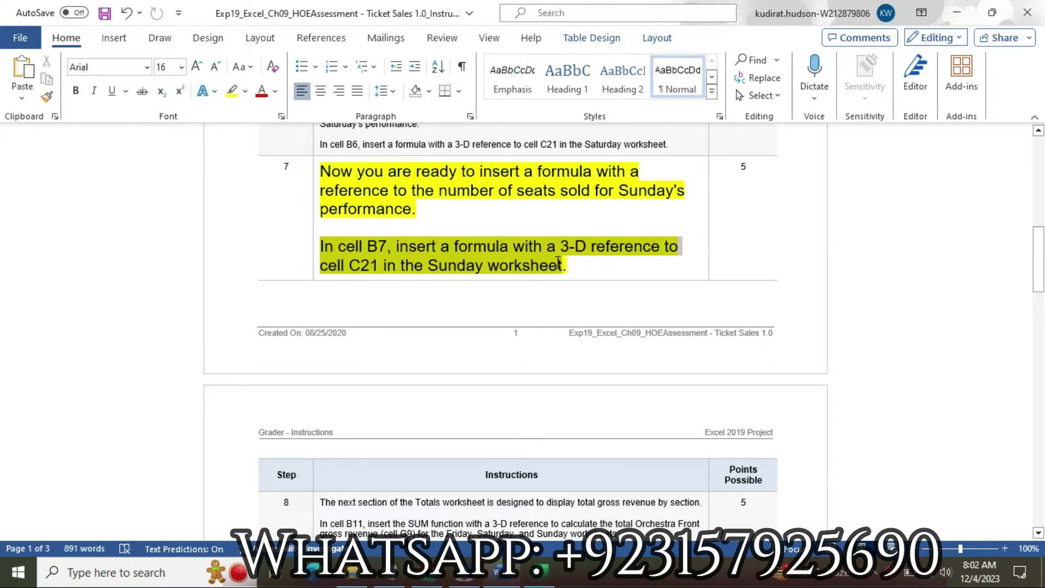
pyautogui.click(647, 238)
pyautogui.click(679, 294)
pyautogui.moveTo(326, 246); pyautogui.dragTo(580, 268)
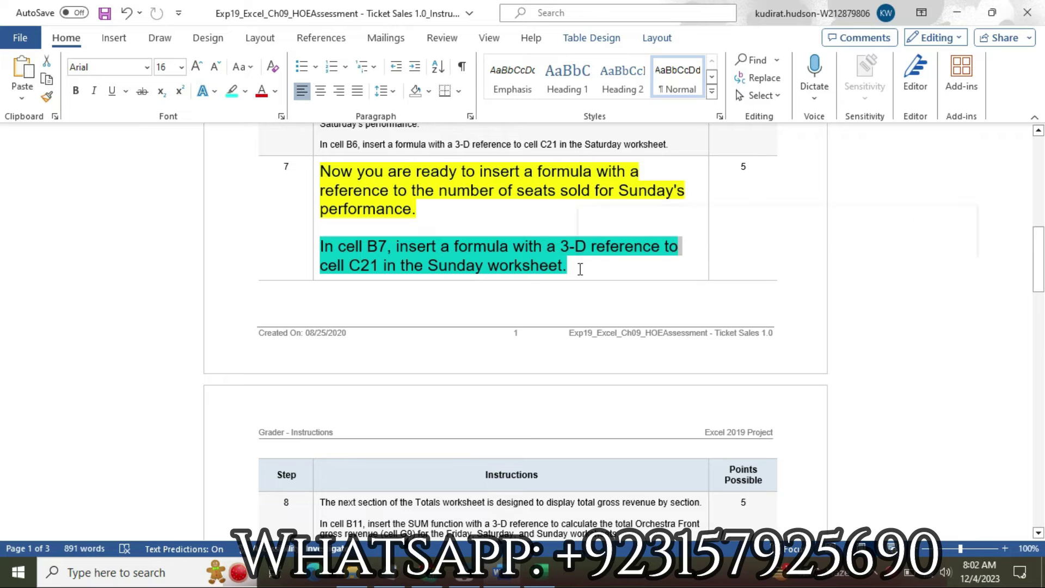
# Switch to Excel, enter the formula =Sunday!C21 in cell B7 of the Totals worksheet, and return to the Word instructions.
pyautogui.click(538, 571)
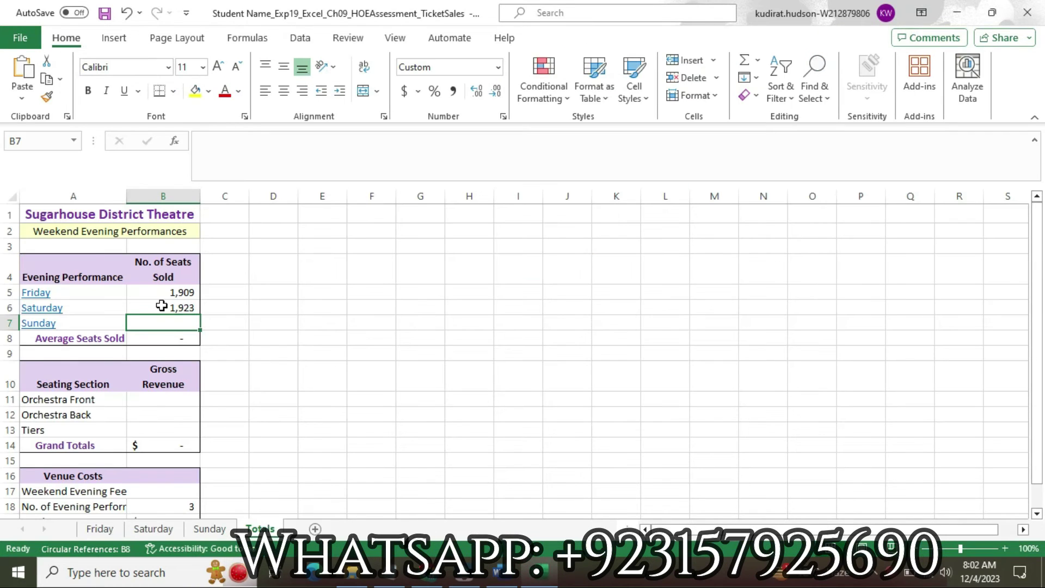
pyautogui.write('=')
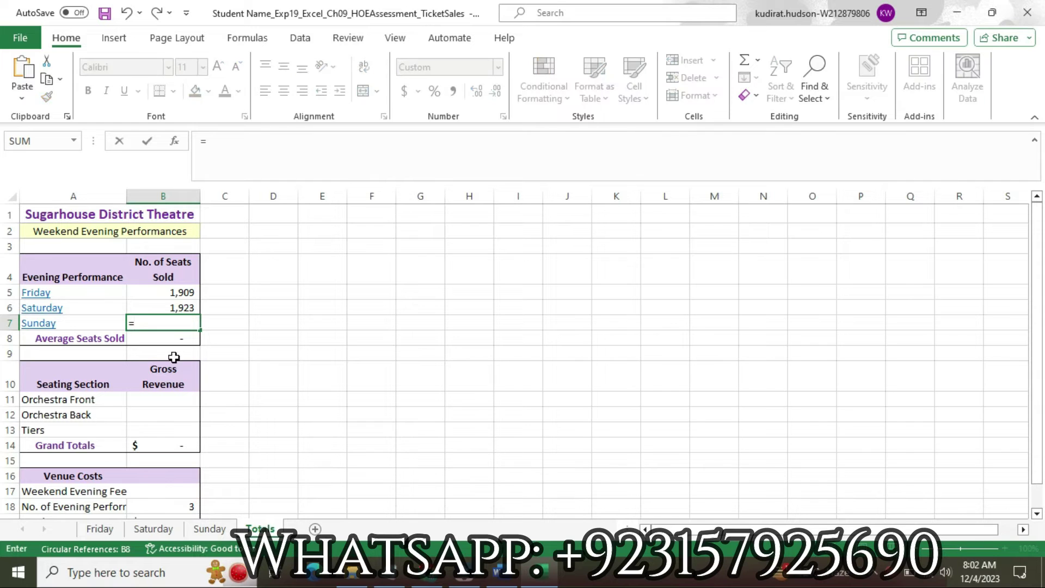
pyautogui.click(214, 531)
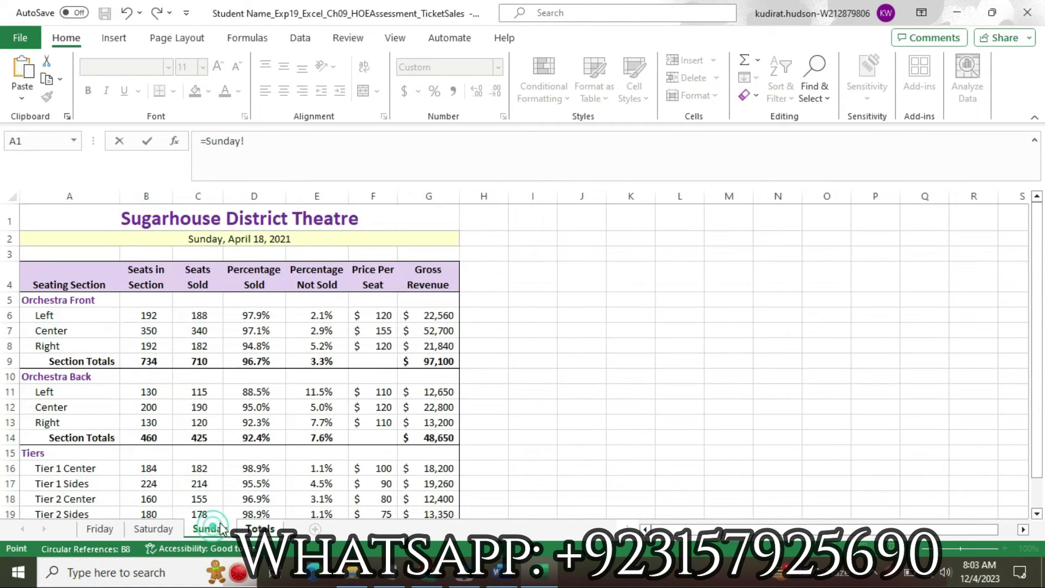
pyautogui.scroll(-1, 444, 430)
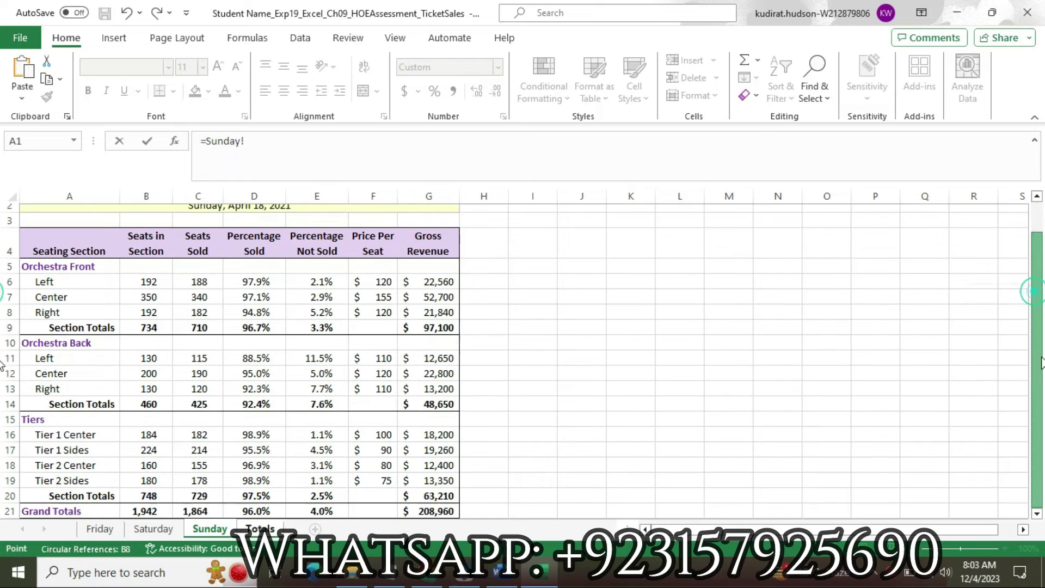
pyautogui.click(184, 513)
pyautogui.press('Return')
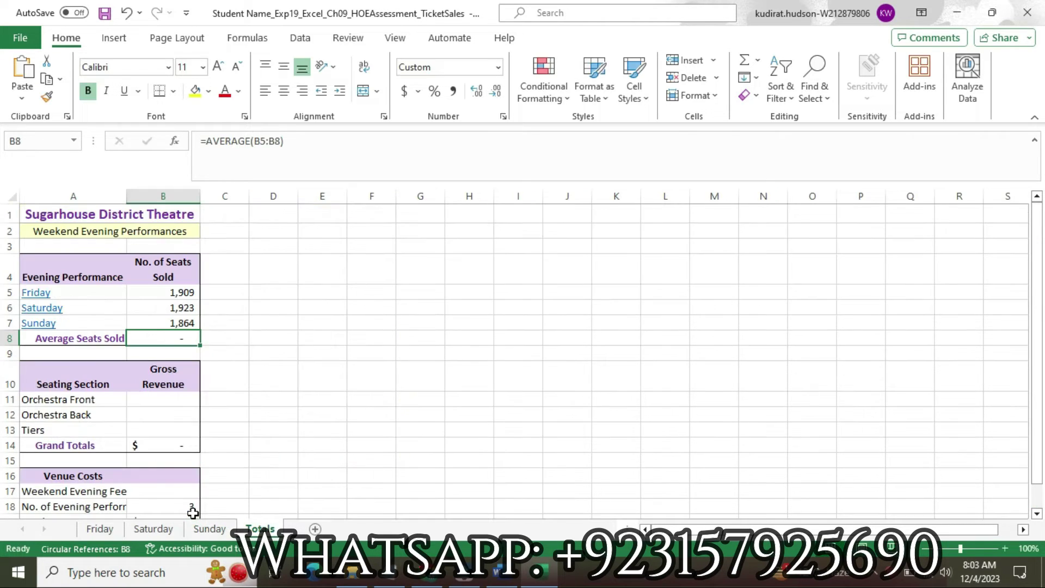
pyautogui.hotkey('alt', 'Tab')
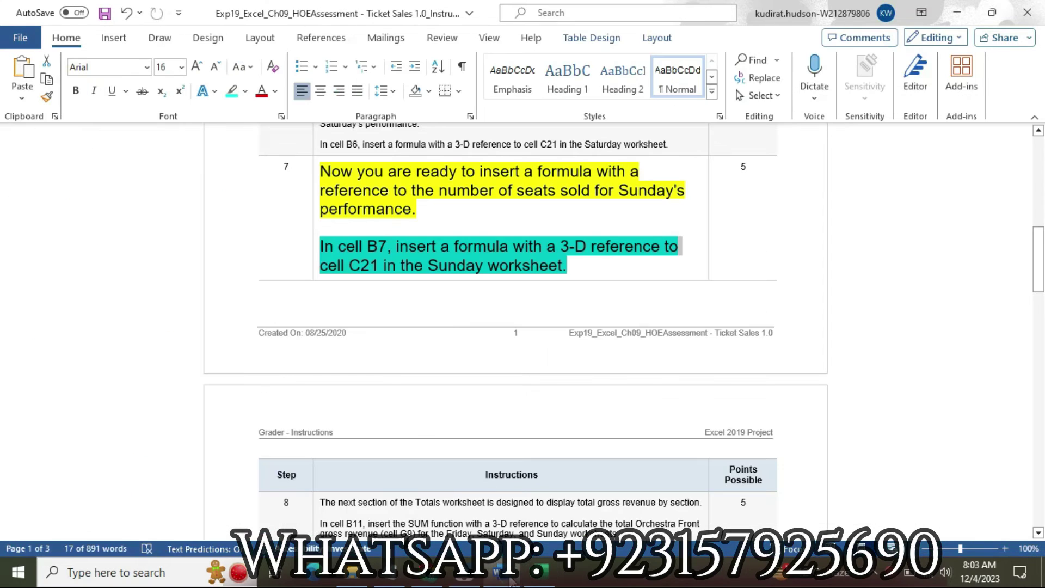
# Set the Step 7 instruction text back to font size 9 and remove its highlighting.
pyautogui.click(317, 205)
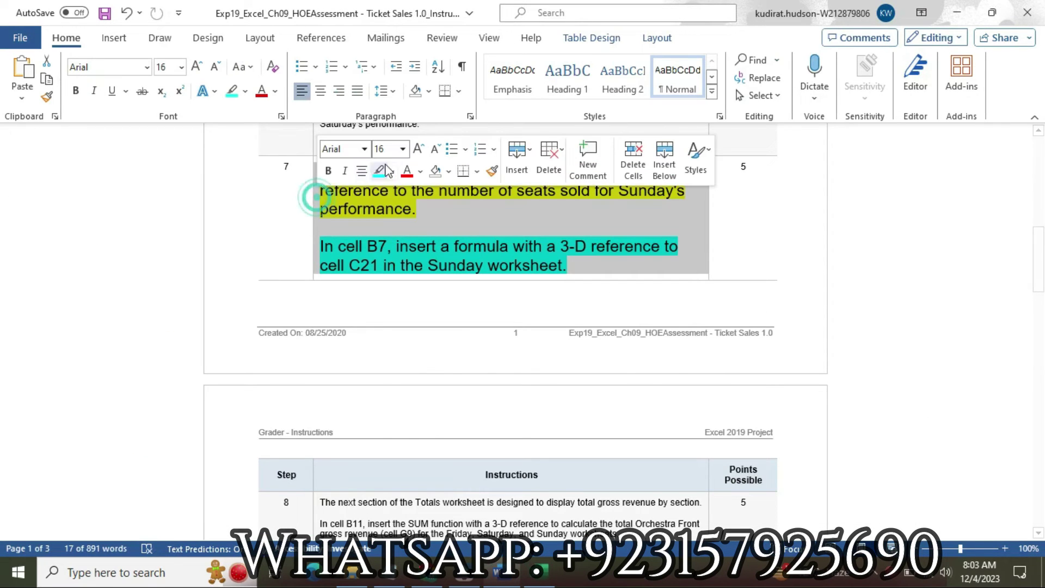
pyautogui.click(403, 149)
pyautogui.click(384, 186)
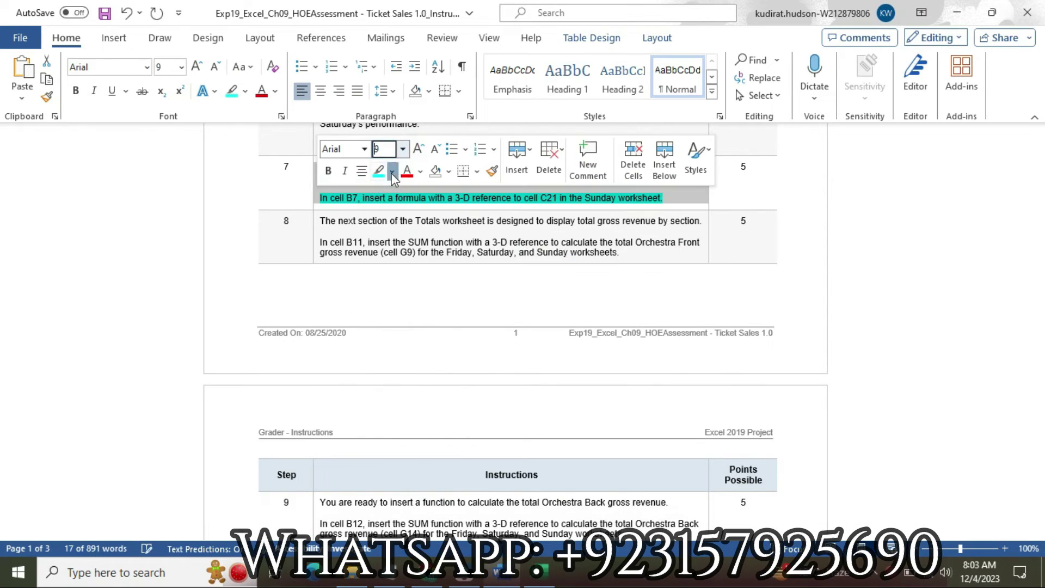
pyautogui.click(391, 170)
pyautogui.click(416, 297)
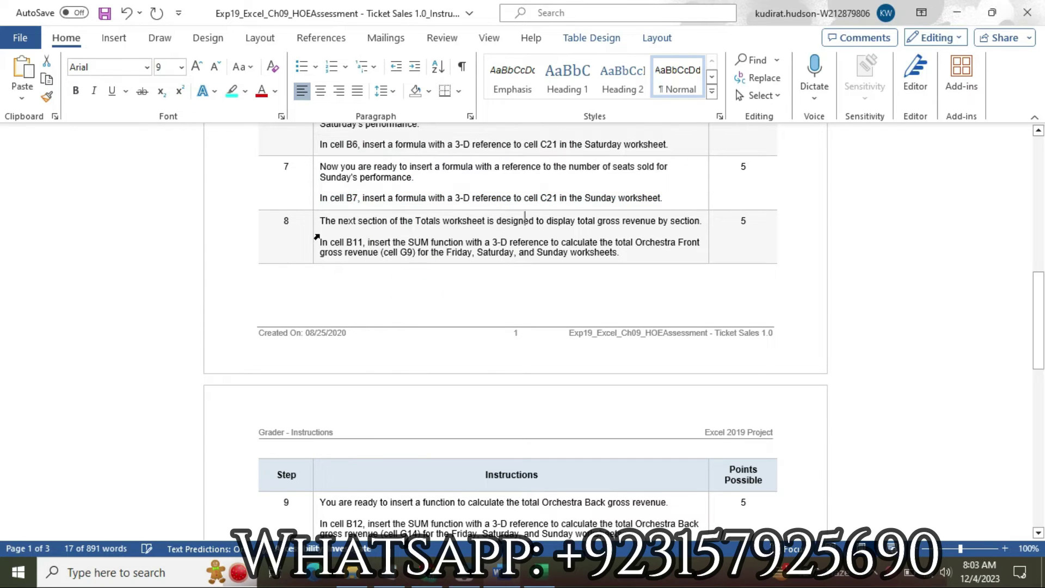
# Enlarge the Step 8 instruction text to font size 16 and highlight it in yellow.
pyautogui.click(316, 233)
pyautogui.click(403, 184)
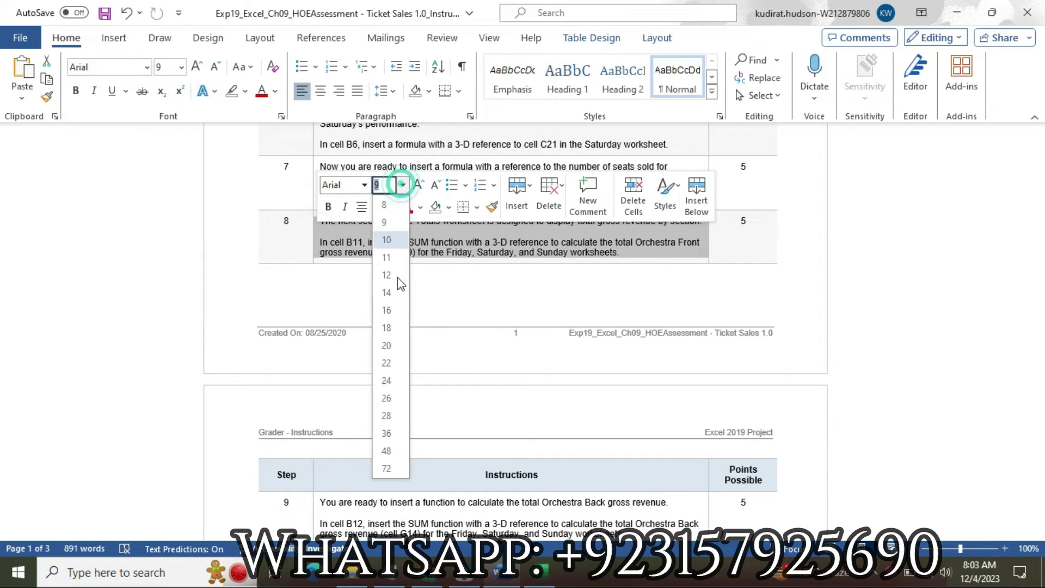
pyautogui.click(388, 310)
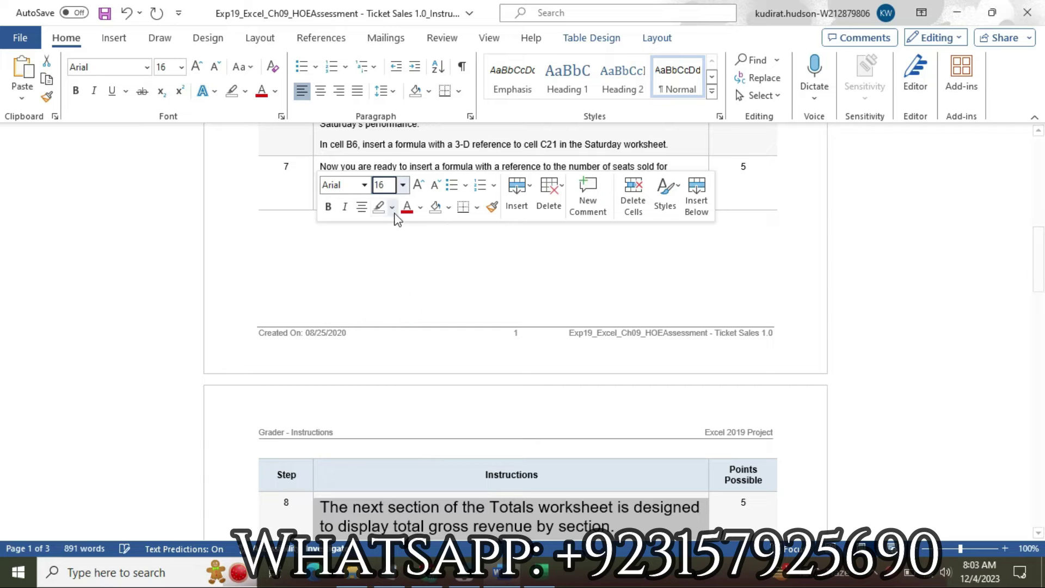
pyautogui.click(392, 208)
pyautogui.click(386, 262)
pyautogui.click(415, 255)
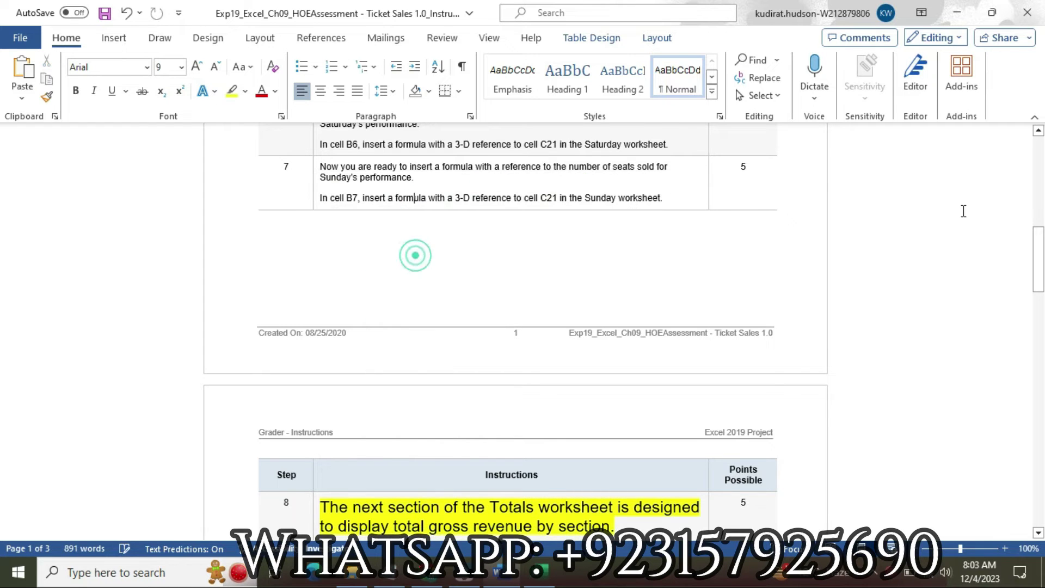
# Highlight the Step 8 sentence about the SUM function in cell B11 in turquoise.
pyautogui.scroll(-1, 2, 283)
pyautogui.scroll(-6, 3, 283)
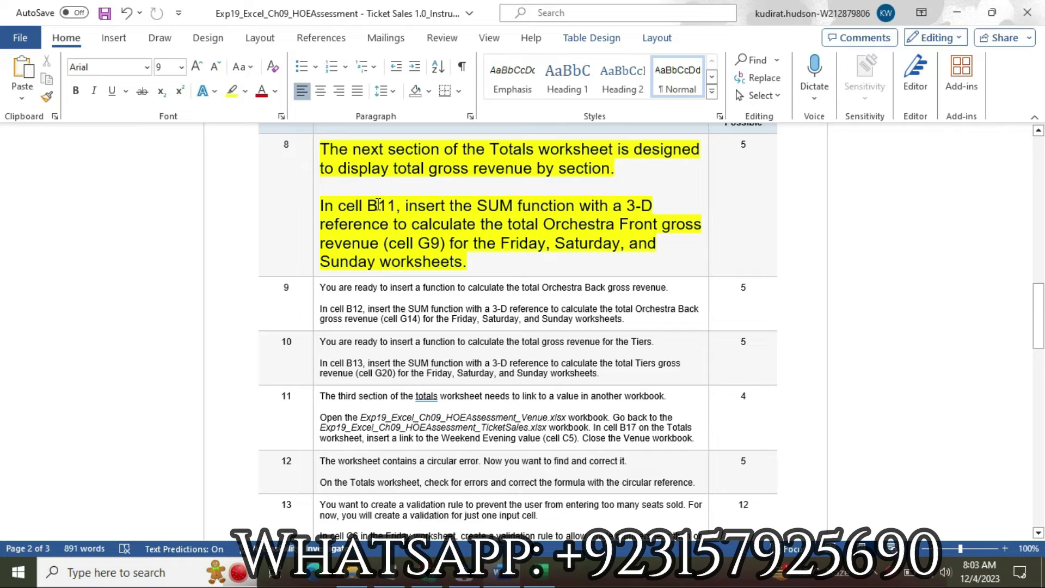
pyautogui.moveTo(326, 205); pyautogui.dragTo(459, 263)
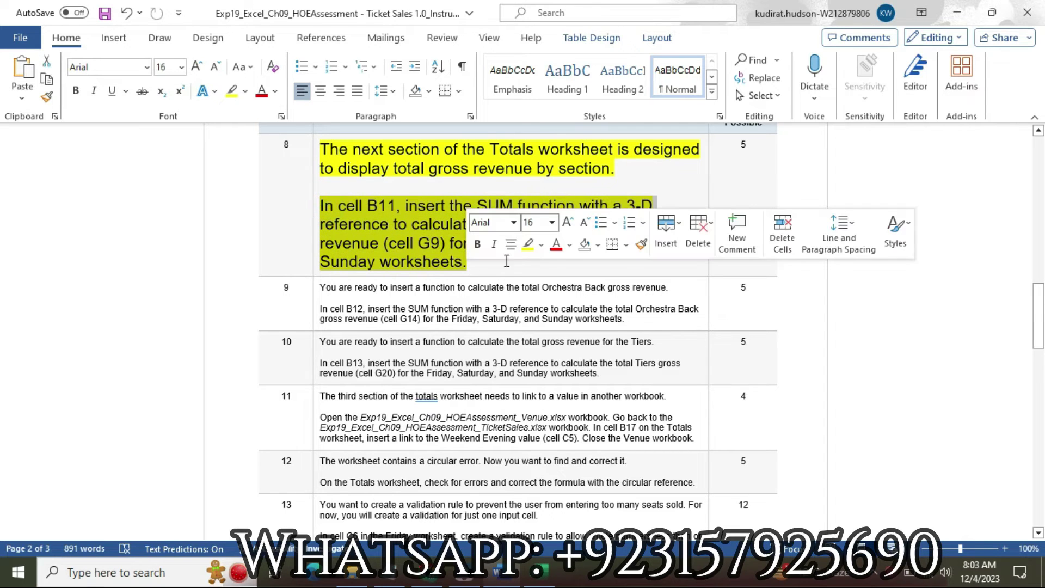
pyautogui.click(541, 244)
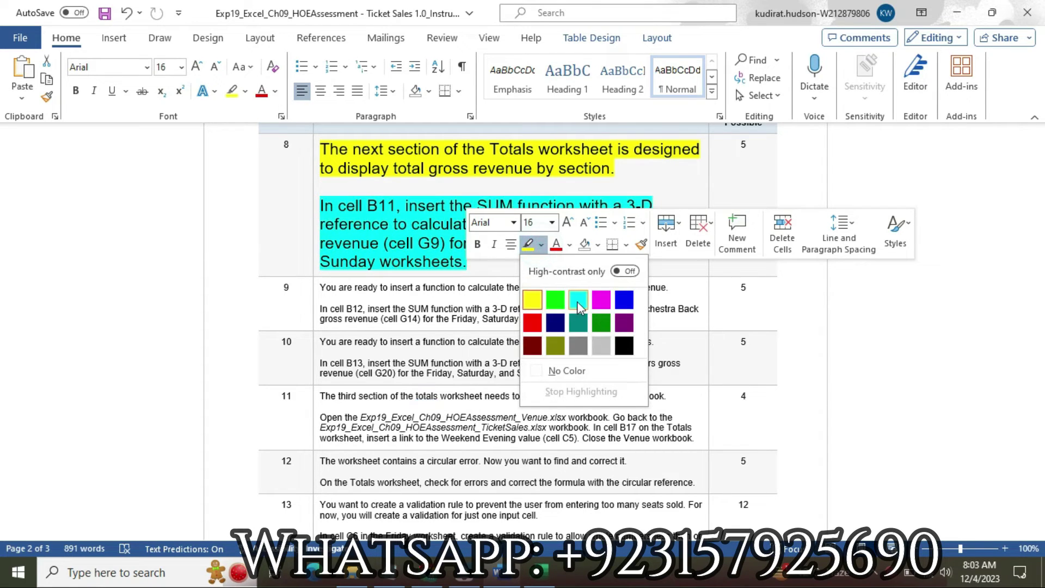
pyautogui.click(577, 301)
# Switch to Excel, select cell B11 on the Totals worksheet, and recheck the Step 8 SUM instruction in Word before returning to Excel.
pyautogui.moveTo(334, 209); pyautogui.dragTo(395, 211)
pyautogui.click(538, 571)
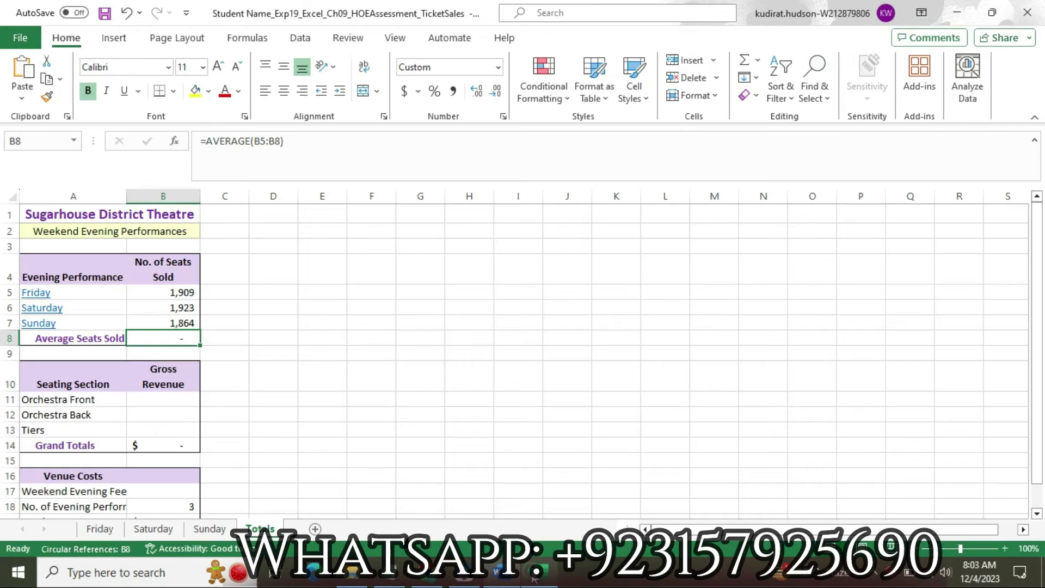
pyautogui.click(173, 400)
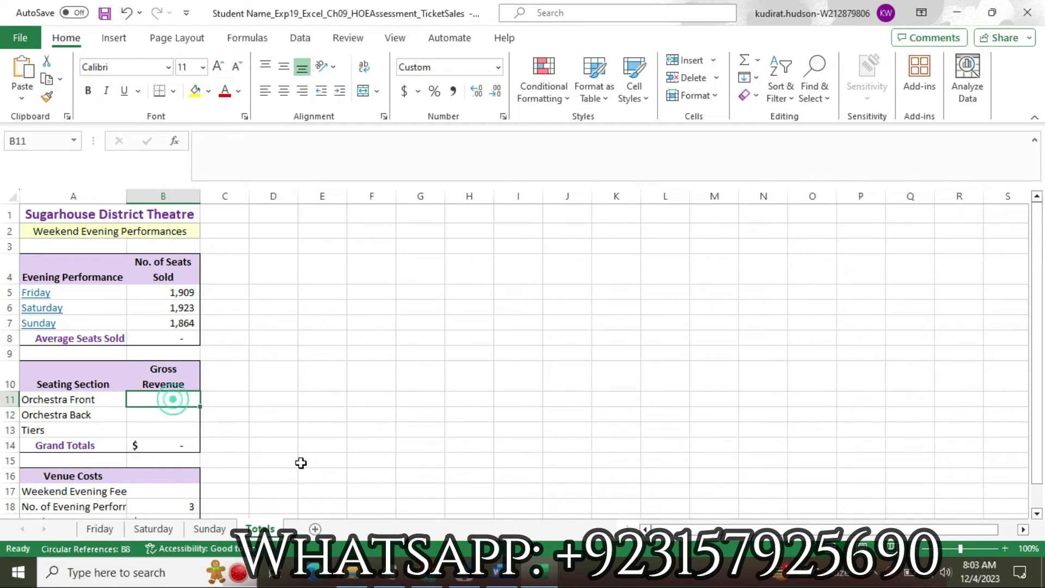
pyautogui.click(496, 572)
pyautogui.moveTo(409, 207); pyautogui.dragTo(492, 259)
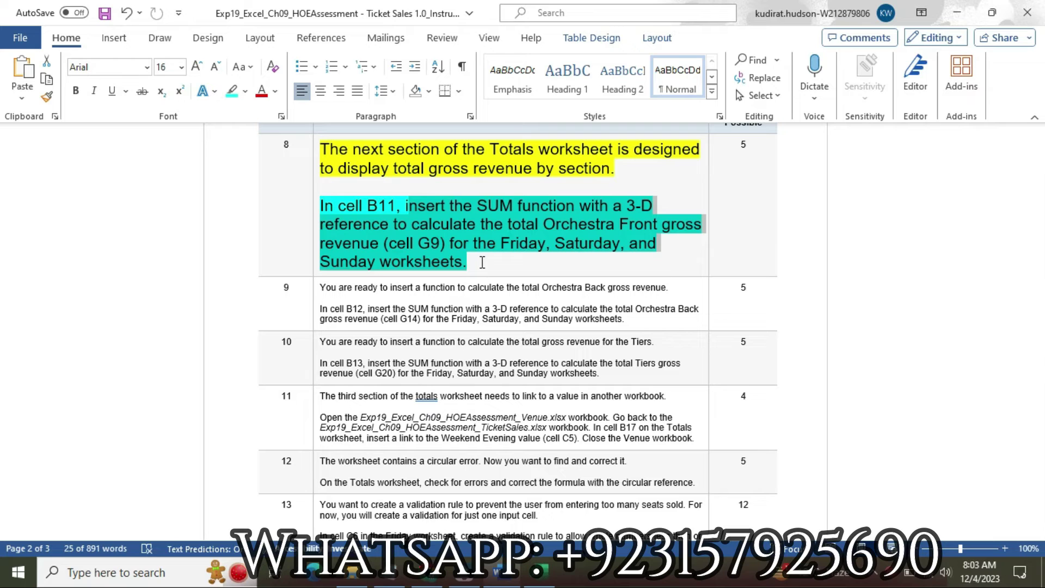
pyautogui.hotkey('alt', 'Tab')
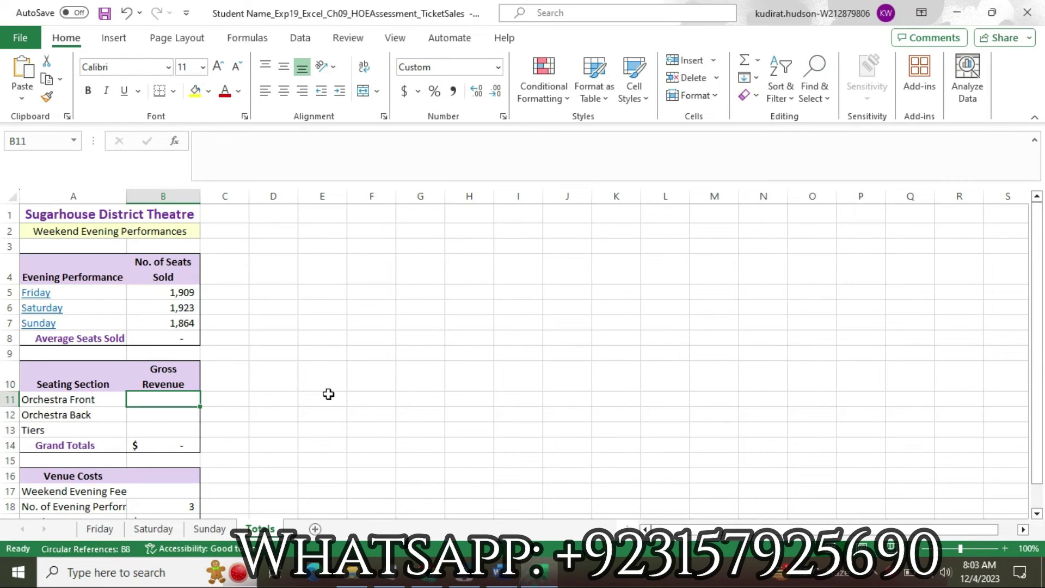
# Enter the formula =SUM(Friday!G9+Saturday!G9+Sunday!G9) in cell B11 of the Totals worksheet for the Orchestra Front gross revenue.
pyautogui.write('=')
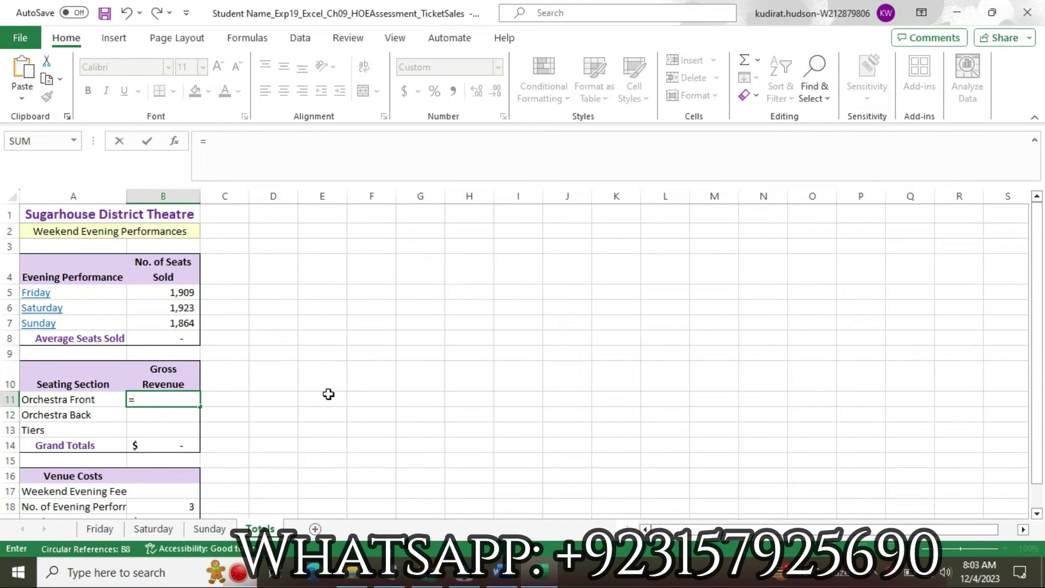
pyautogui.write('sum')
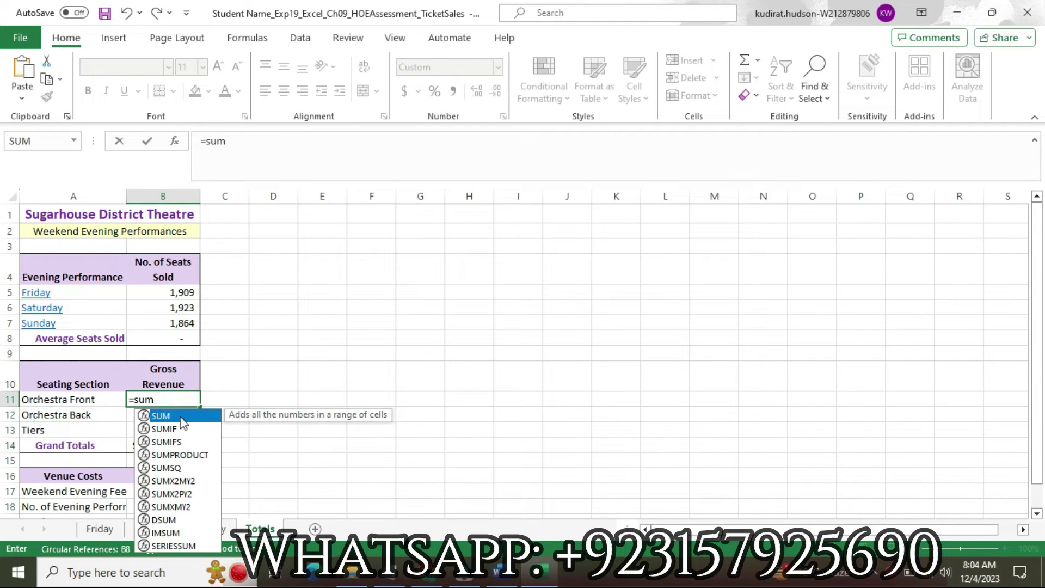
pyautogui.doubleClick(183, 416)
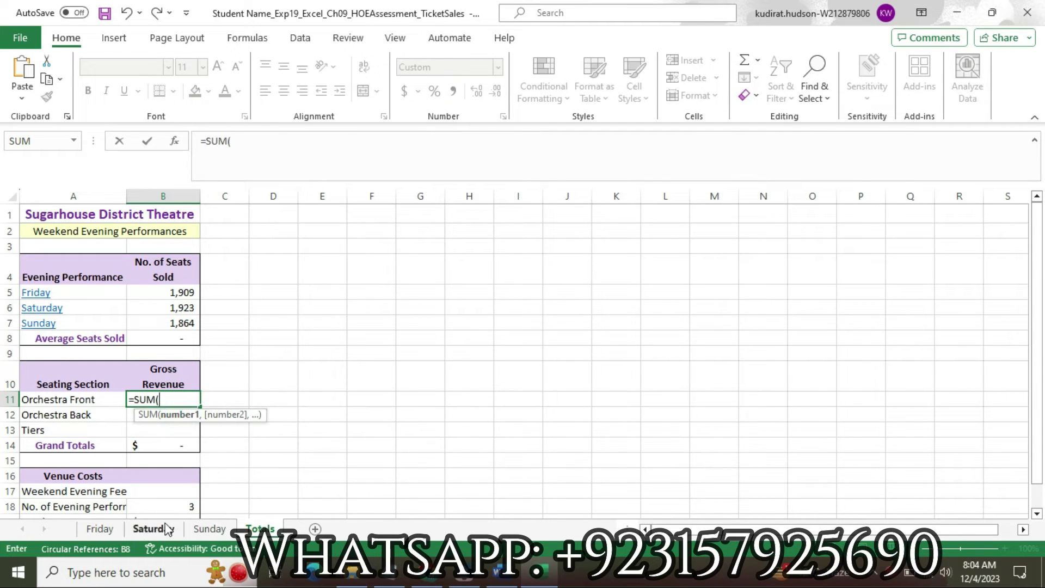
pyautogui.click(110, 530)
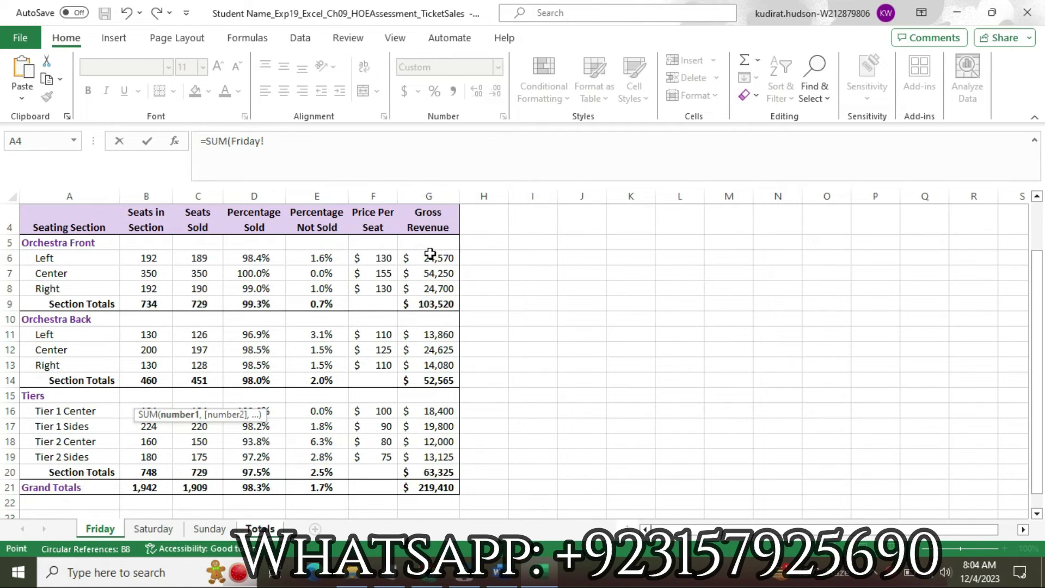
pyautogui.click(434, 304)
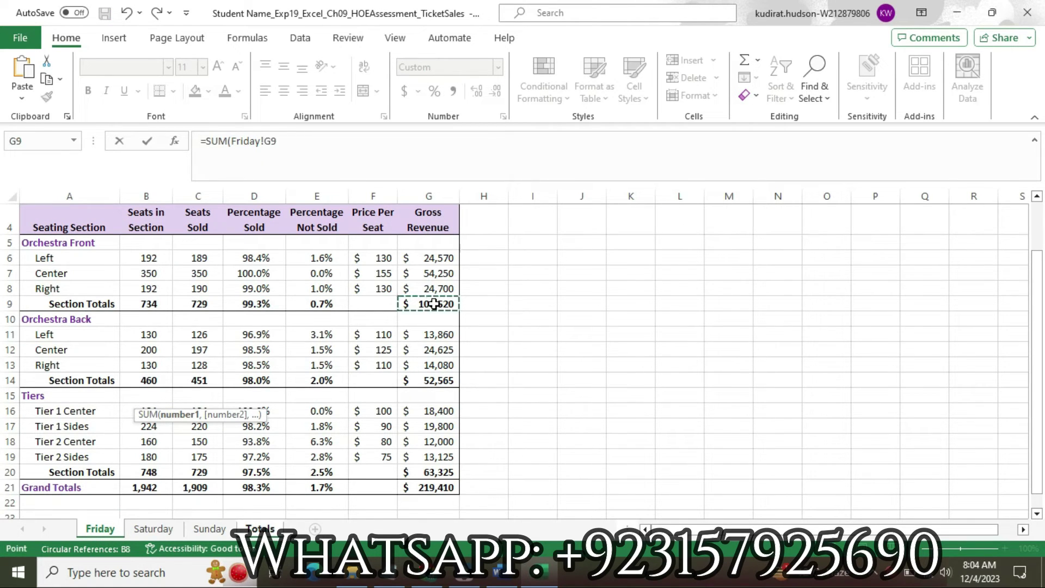
pyautogui.write('+')
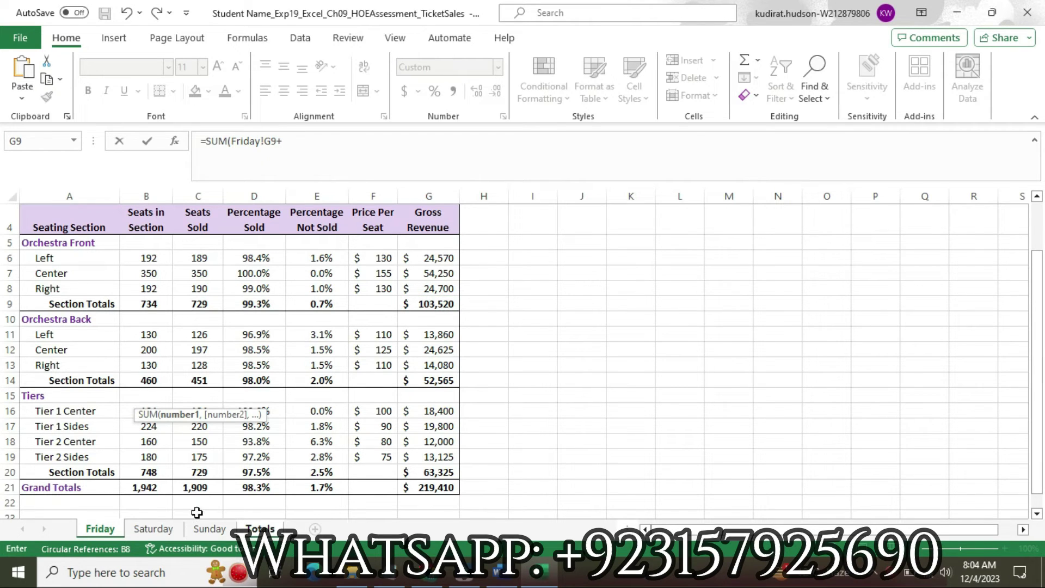
pyautogui.click(153, 528)
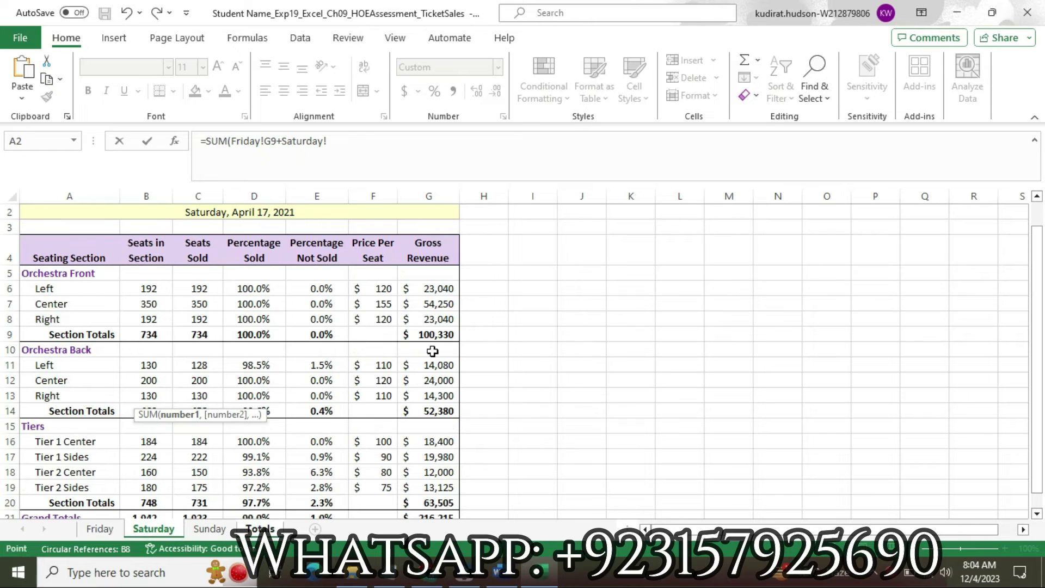
pyautogui.click(440, 334)
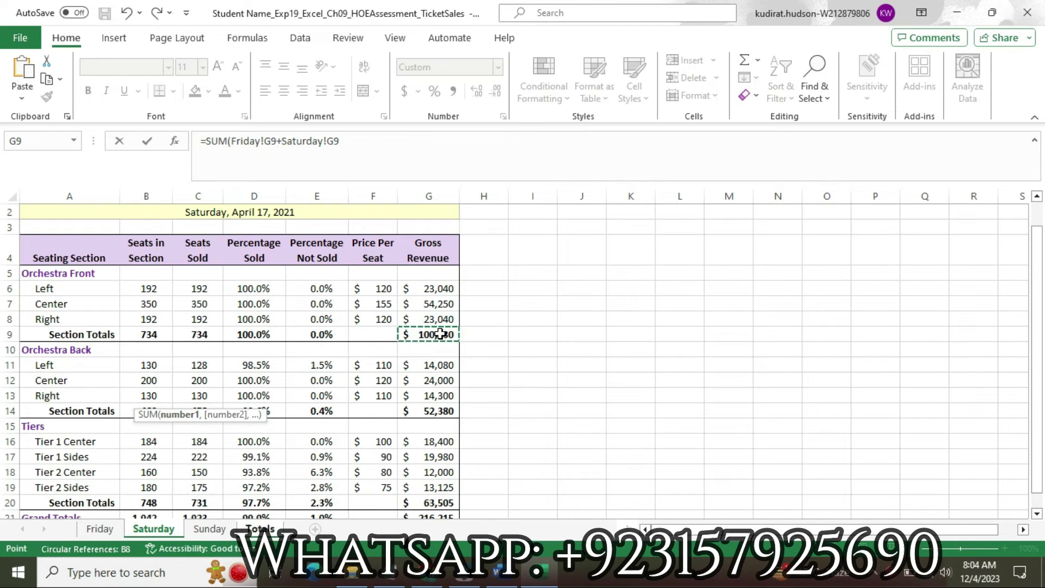
pyautogui.write('+')
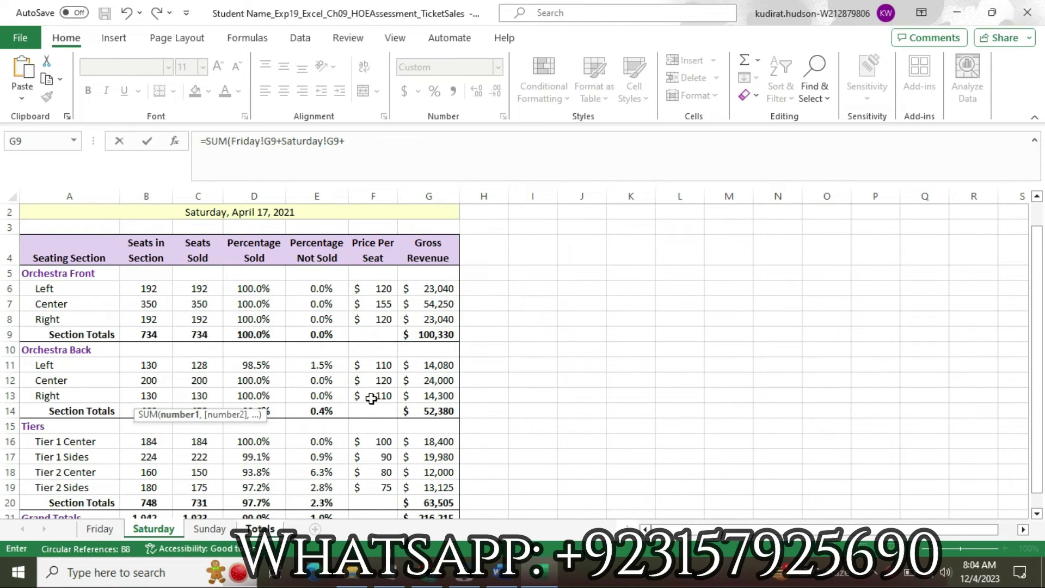
pyautogui.click(208, 528)
pyautogui.click(436, 335)
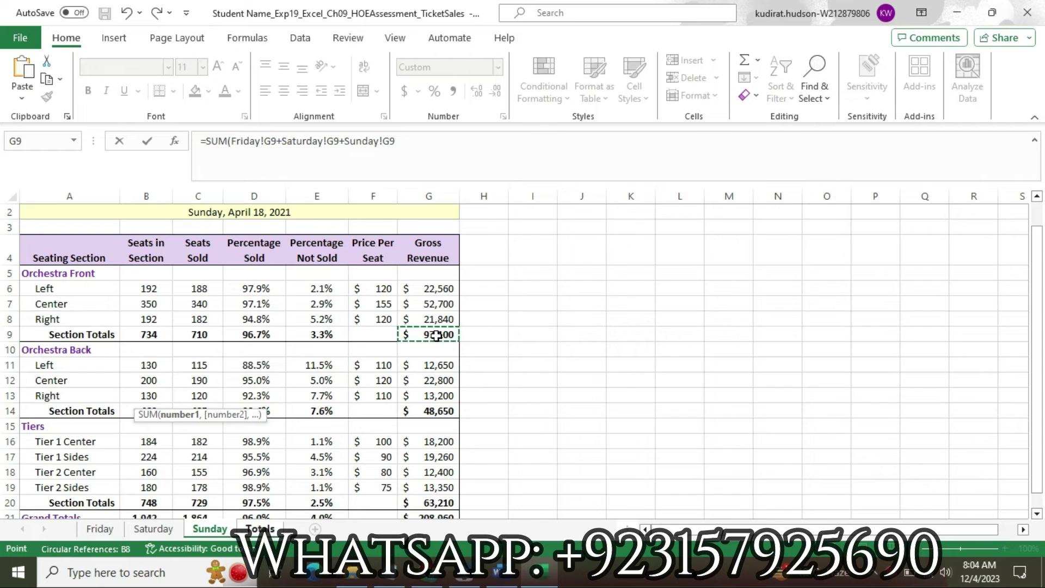
pyautogui.write(')')
pyautogui.press('Return')
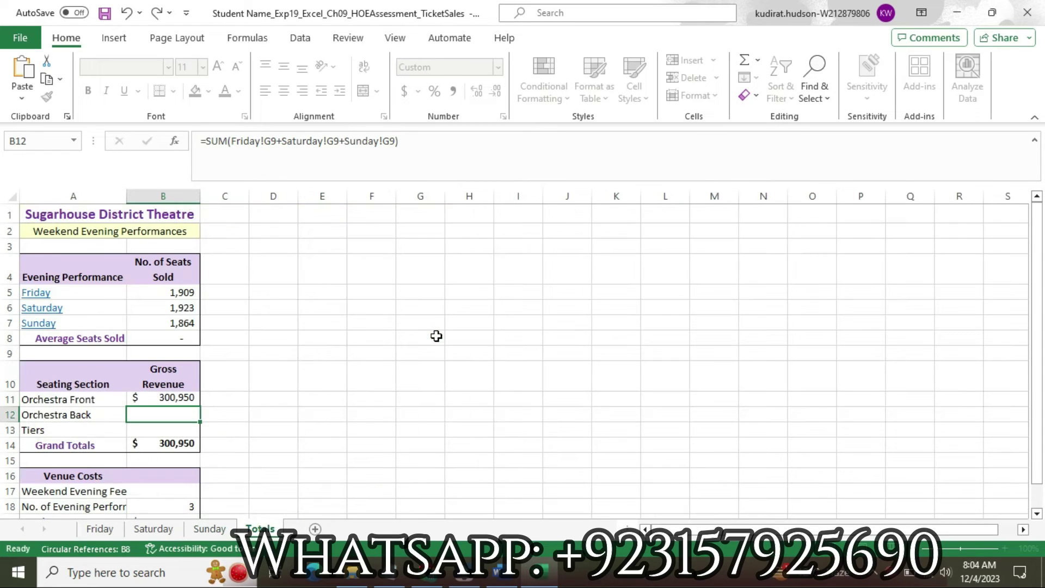
# Switch to the Word instructions, set the Step 8 instruction text to font size 9 and remove its highlighting.
pyautogui.click(509, 582)
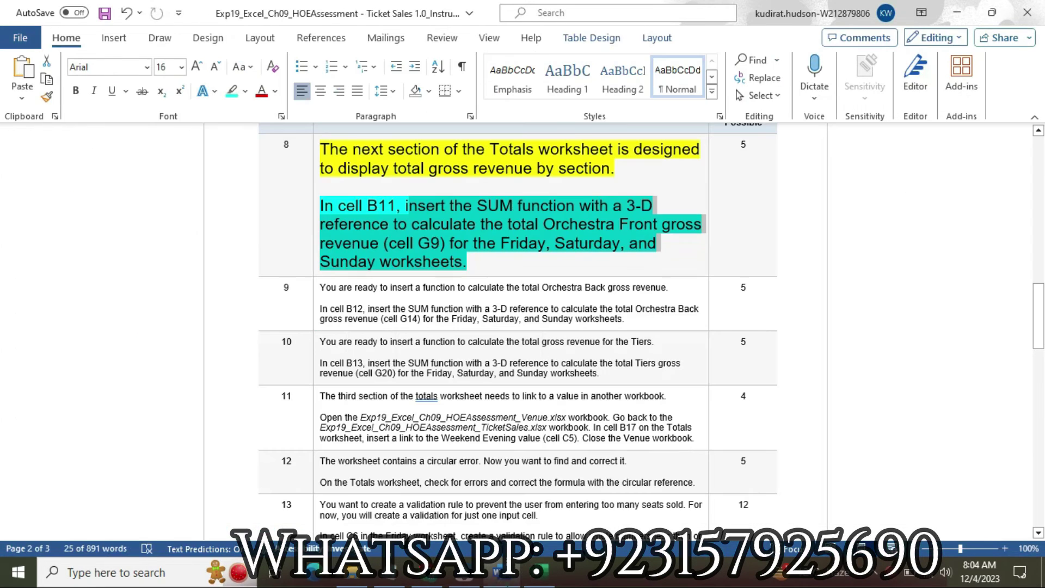
pyautogui.click(316, 175)
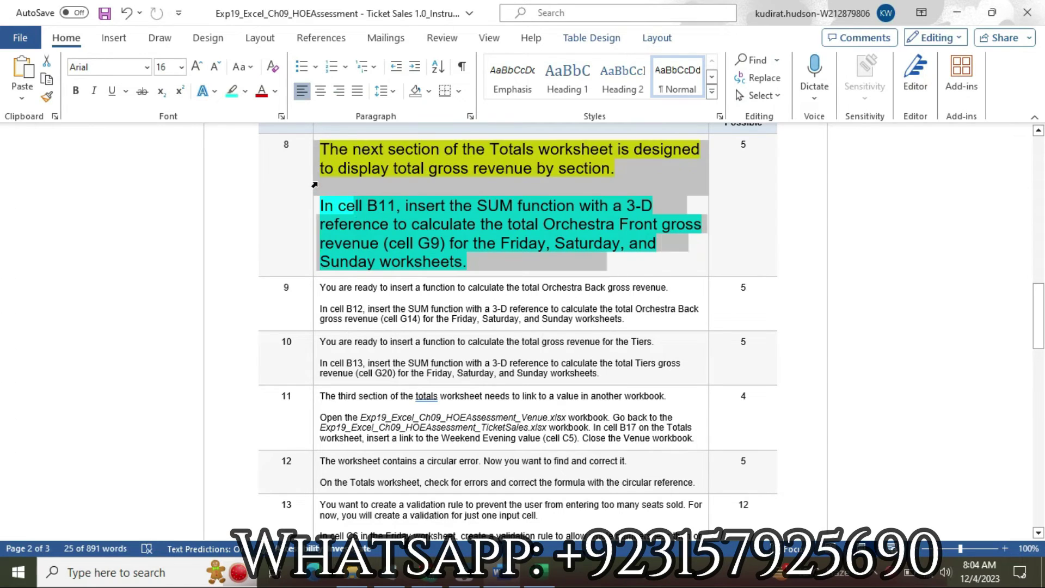
pyautogui.click(403, 133)
pyautogui.click(384, 171)
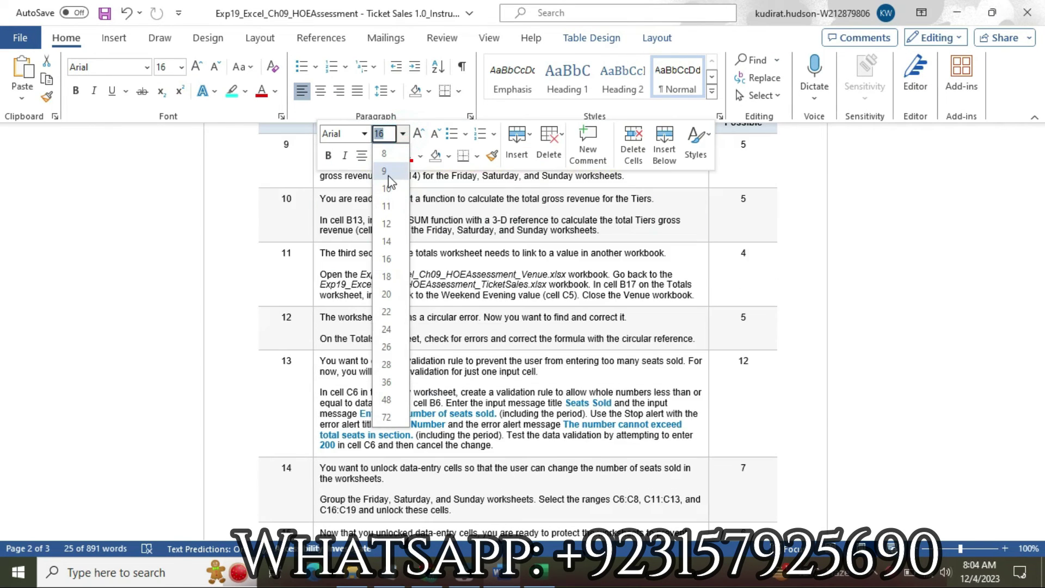
pyautogui.click(391, 156)
pyautogui.click(411, 281)
pyautogui.click(376, 257)
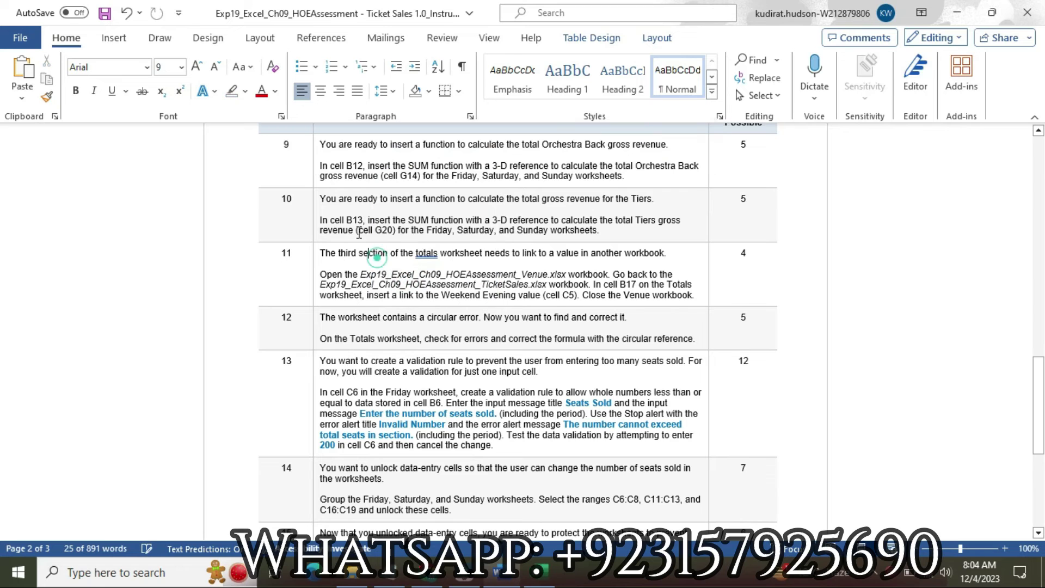
# Enlarge the Step 9 instruction text to font size 16 and highlight it in yellow.
pyautogui.click(314, 169)
pyautogui.click(403, 118)
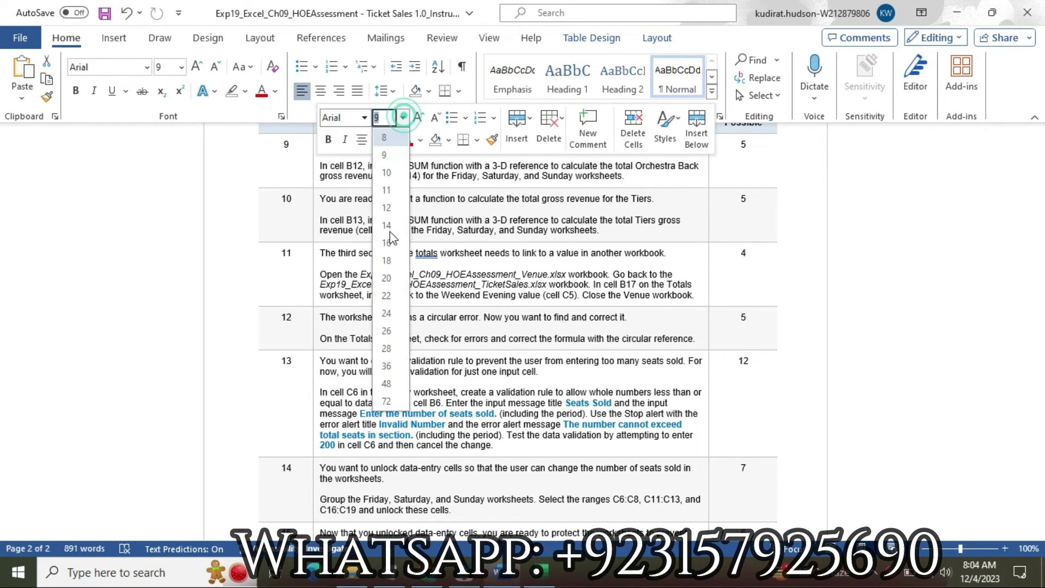
pyautogui.click(387, 243)
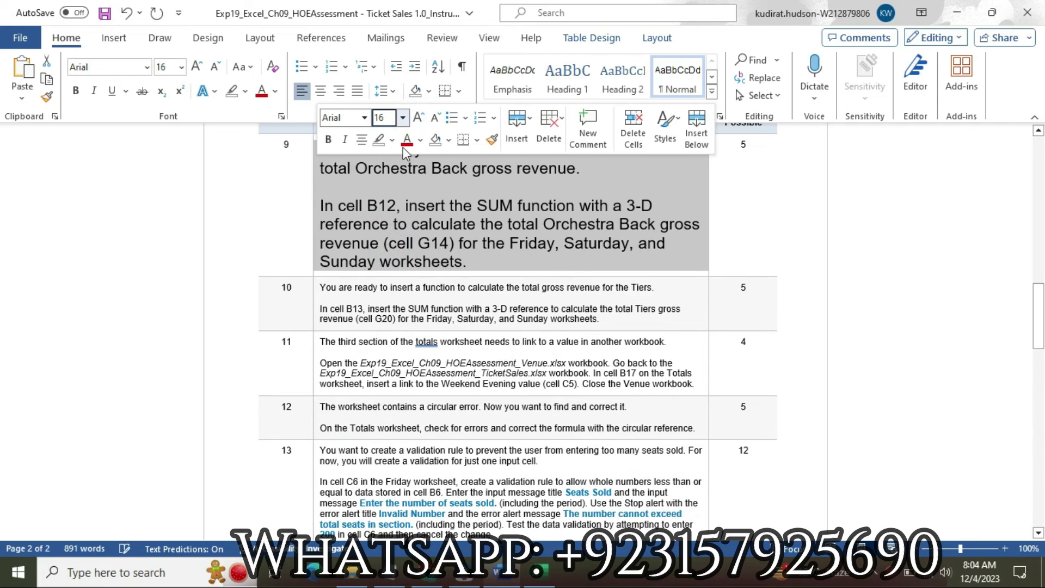
pyautogui.click(392, 140)
pyautogui.click(386, 194)
pyautogui.click(380, 191)
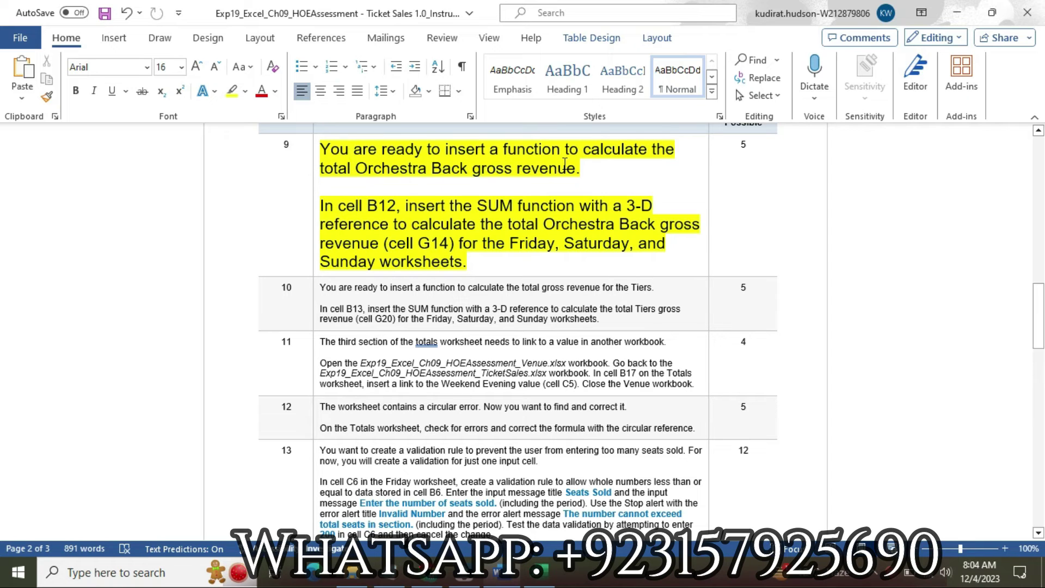
# Highlight the Step 9 sentence about the SUM function in cell B12 in turquoise and switch to the Excel workbook.
pyautogui.moveTo(327, 206); pyautogui.dragTo(526, 255)
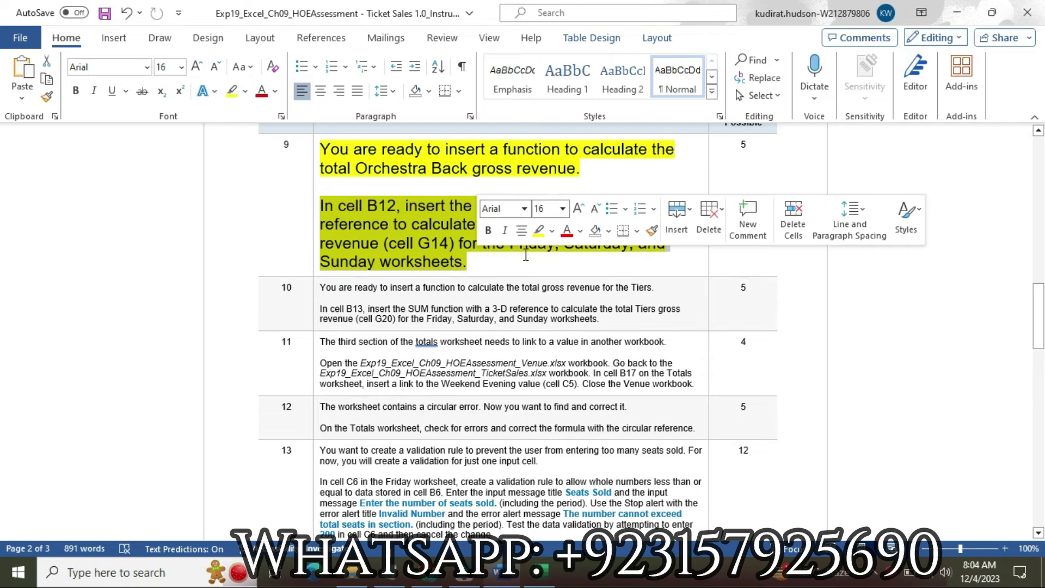
pyautogui.click(552, 230)
pyautogui.click(583, 287)
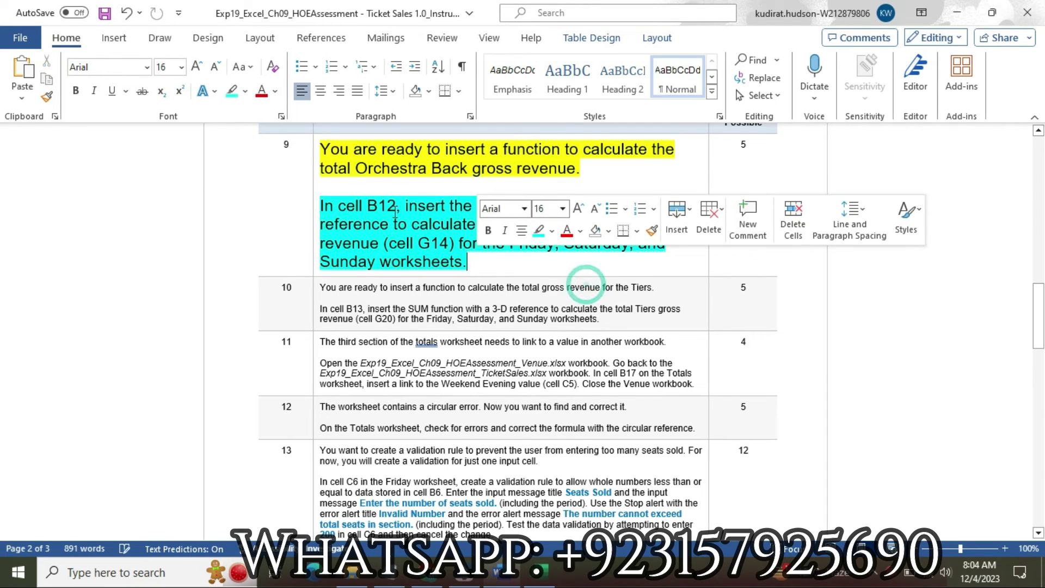
pyautogui.moveTo(328, 205); pyautogui.dragTo(396, 207)
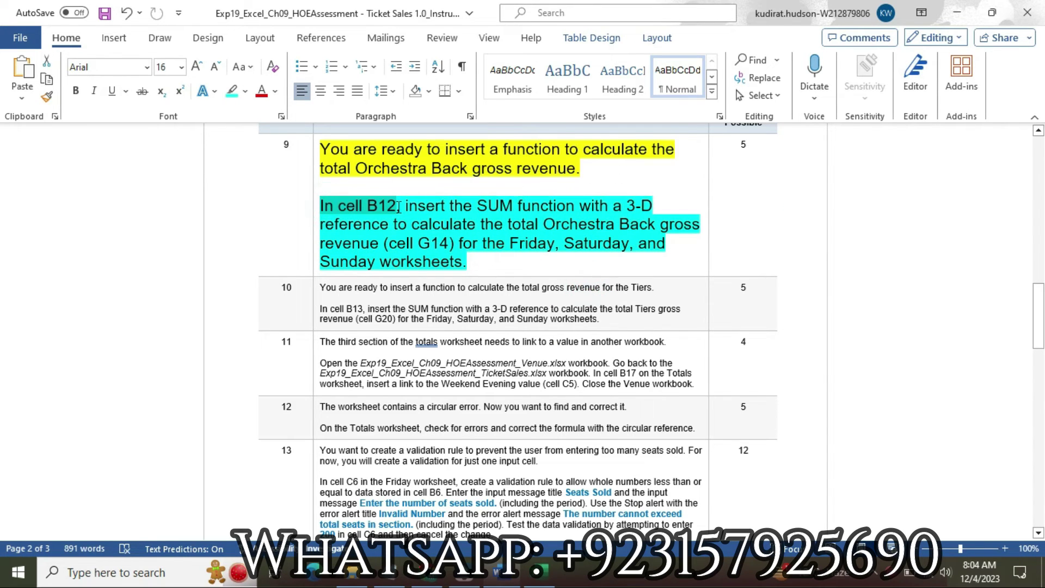
pyautogui.hotkey('alt', 'Tab')
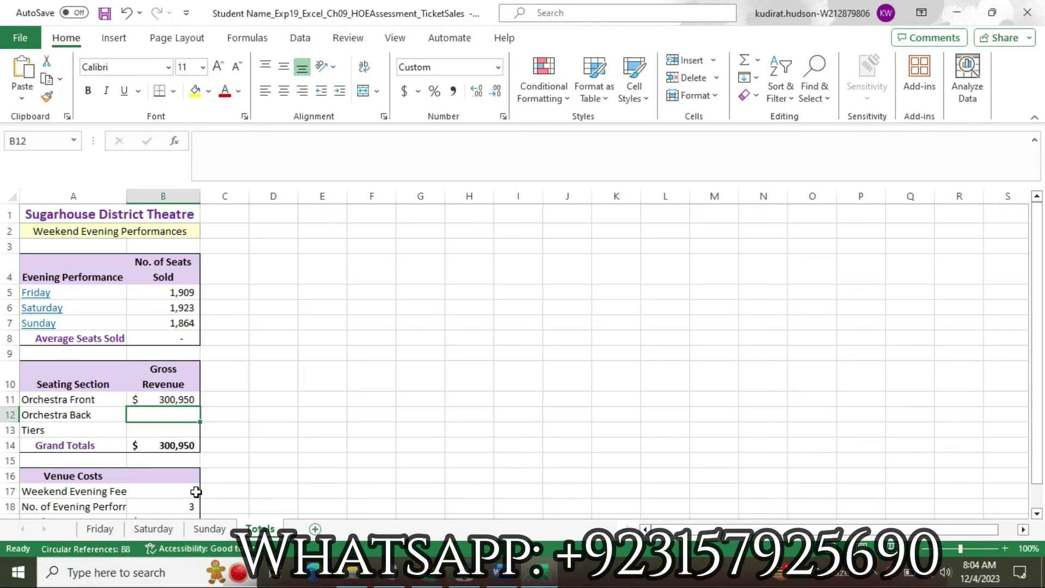
# Start a SUM function in cell B12 of the Totals worksheet, checking the Step 9 instruction in the Word document.
pyautogui.click(169, 415)
pyautogui.click(498, 573)
pyautogui.moveTo(410, 200); pyautogui.dragTo(477, 267)
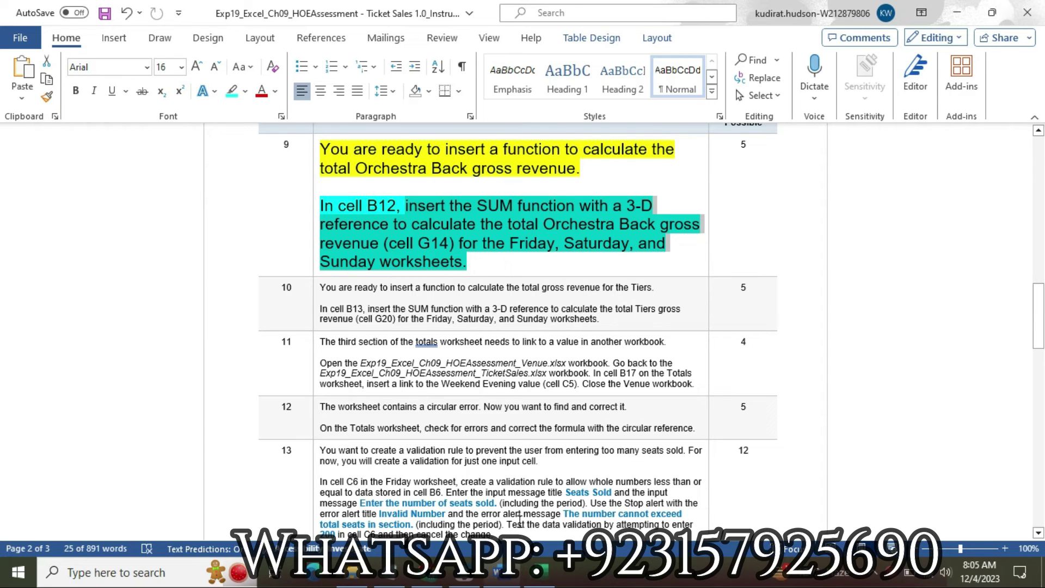
pyautogui.click(539, 571)
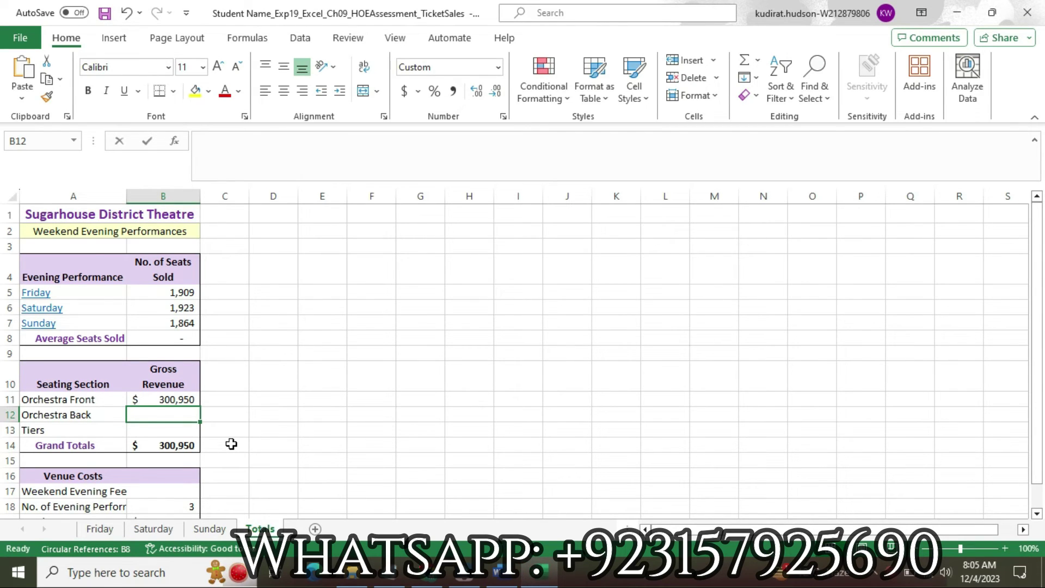
pyautogui.write('=sum')
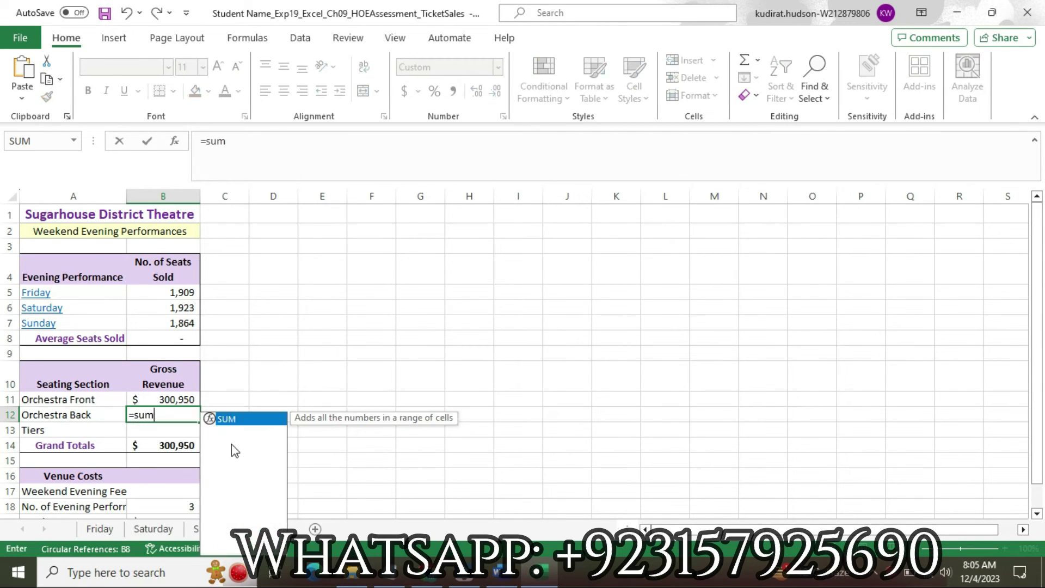
pyautogui.doubleClick(249, 420)
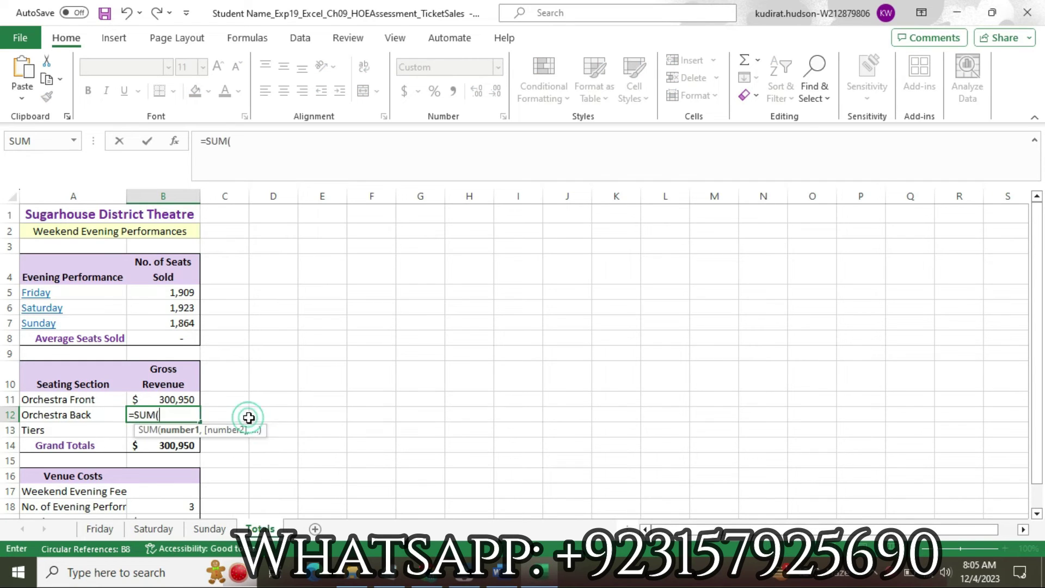
pyautogui.click(498, 571)
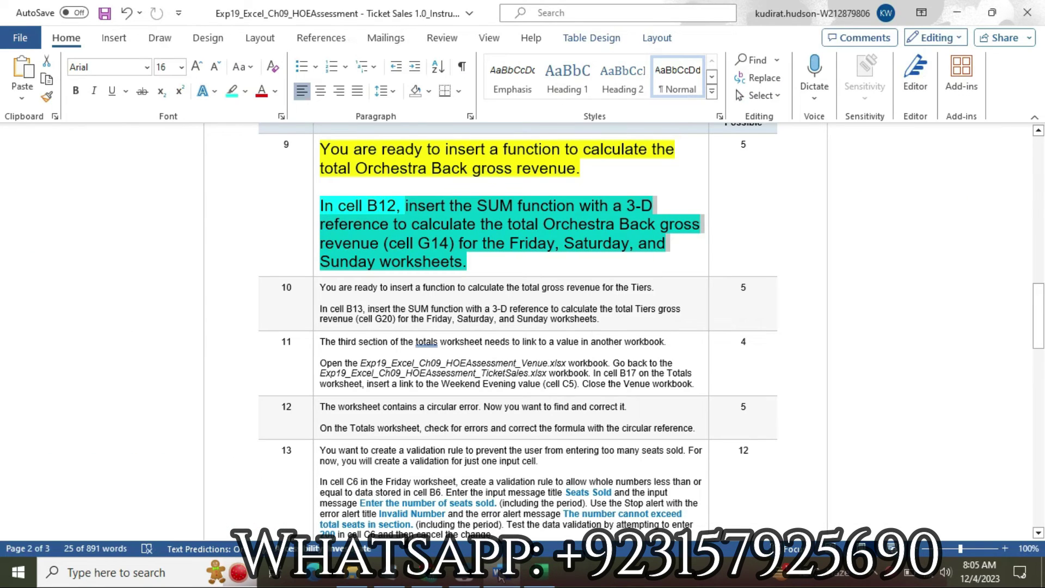
pyautogui.moveTo(522, 574)
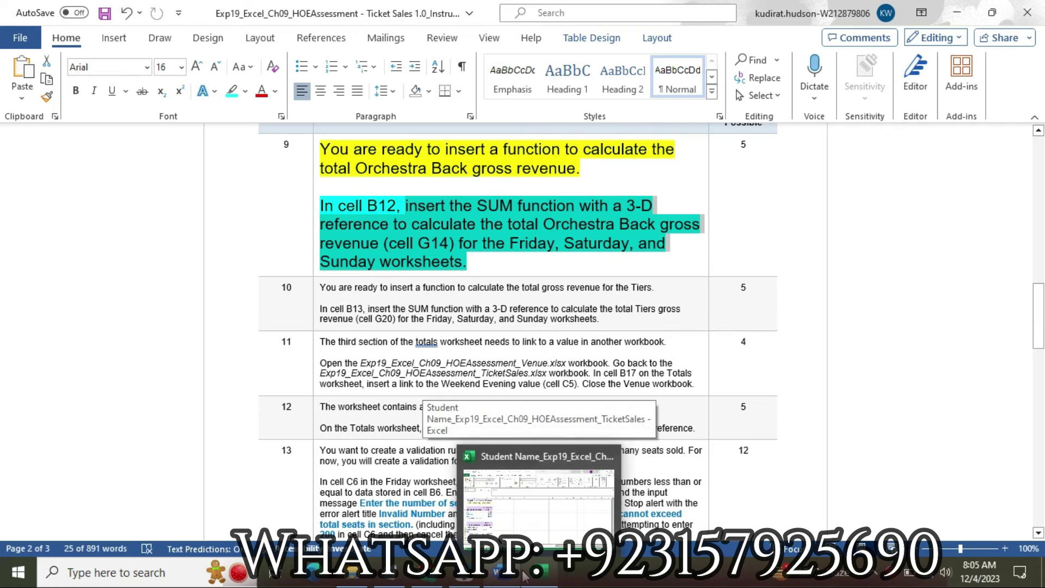
pyautogui.click(523, 574)
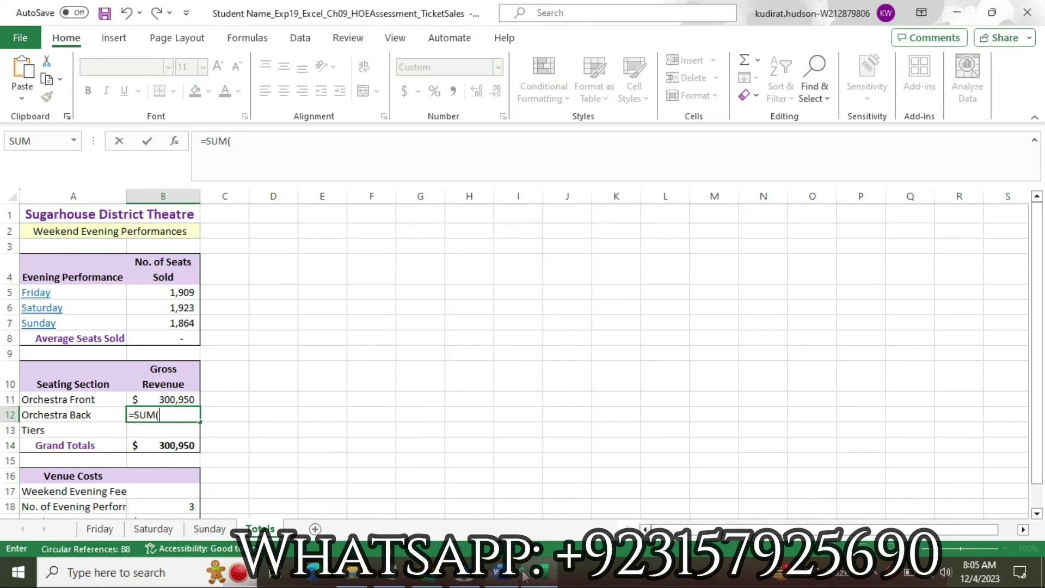
# Complete the B12 formula as =SUM(Friday!G14+Saturday!G14+Sunday!G14) for the Orchestra Back gross revenue.
pyautogui.click(103, 530)
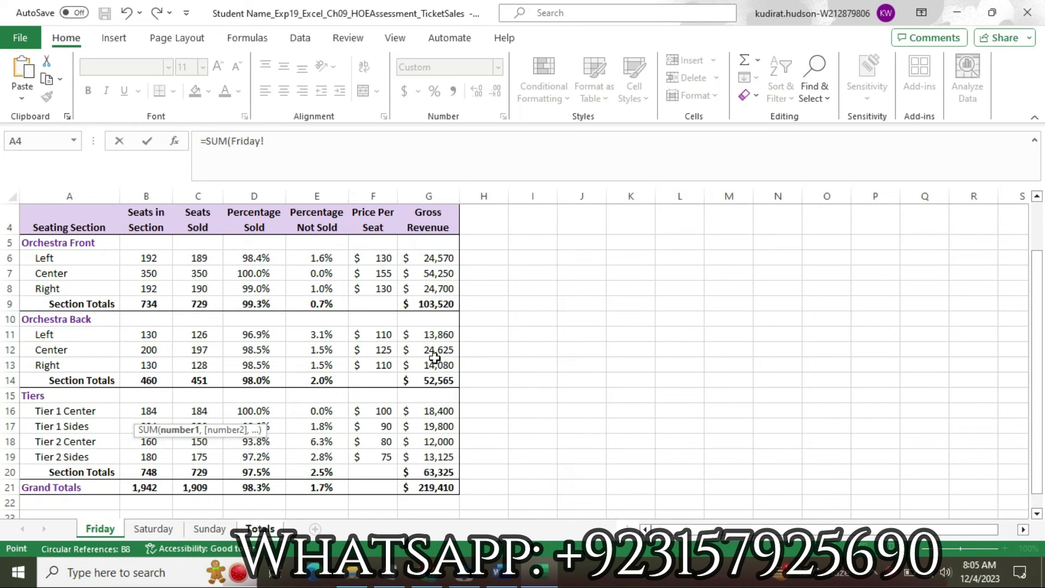
pyautogui.click(432, 381)
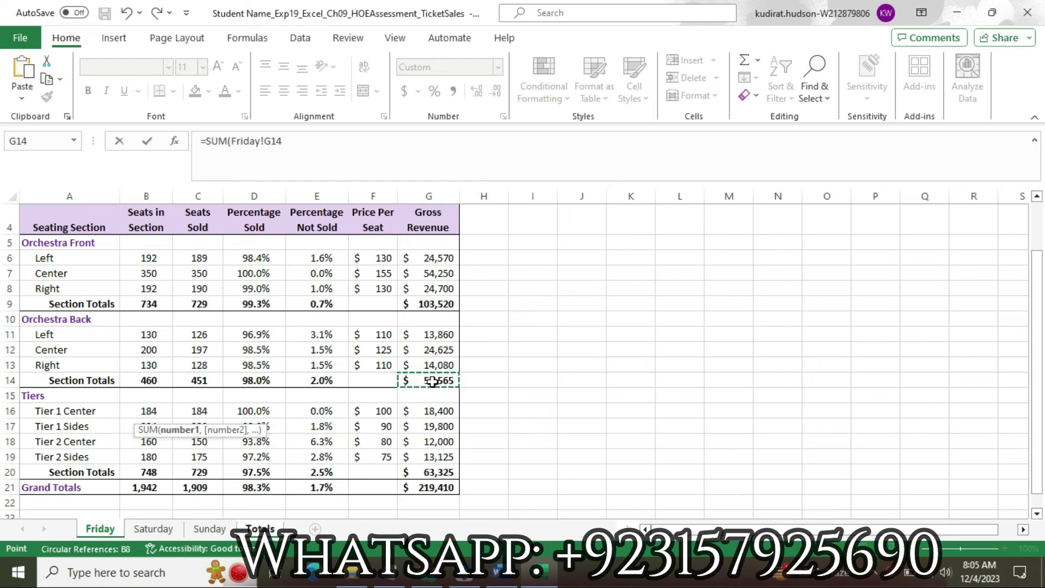
pyautogui.write('+')
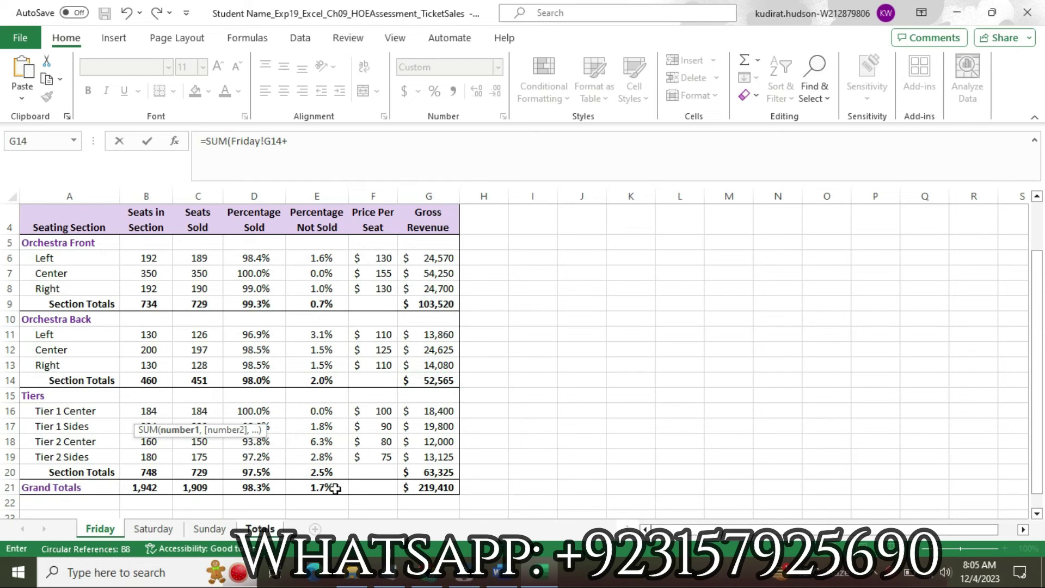
pyautogui.click(164, 527)
pyautogui.click(431, 412)
pyautogui.write('+')
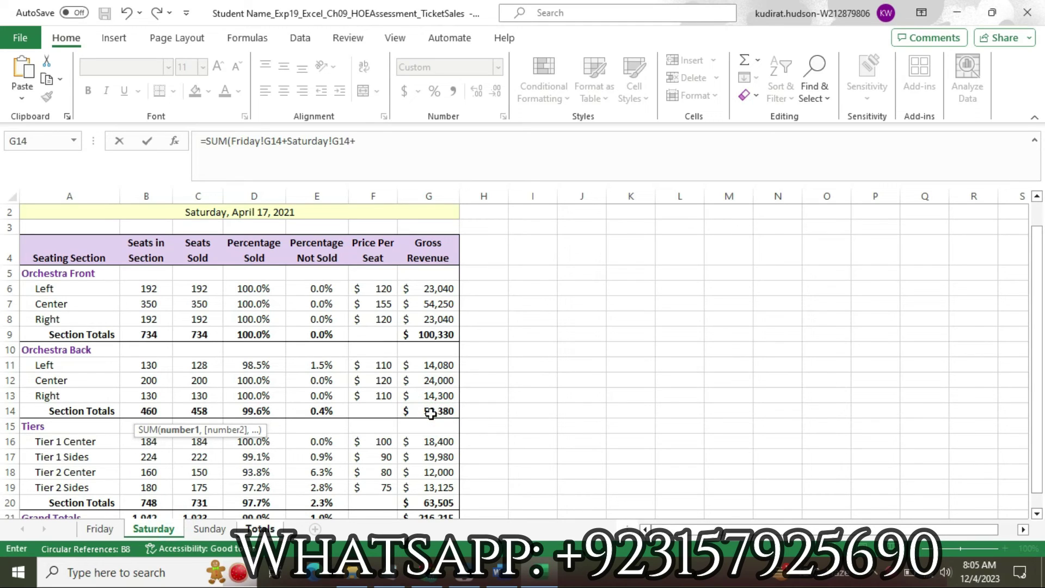
pyautogui.click(212, 529)
pyautogui.click(437, 413)
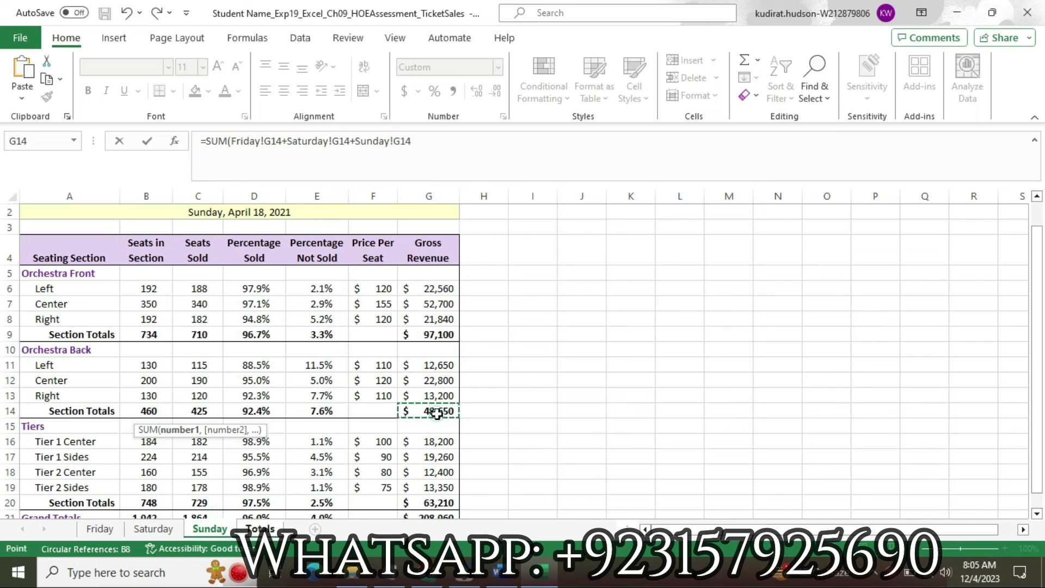
pyautogui.press('Return')
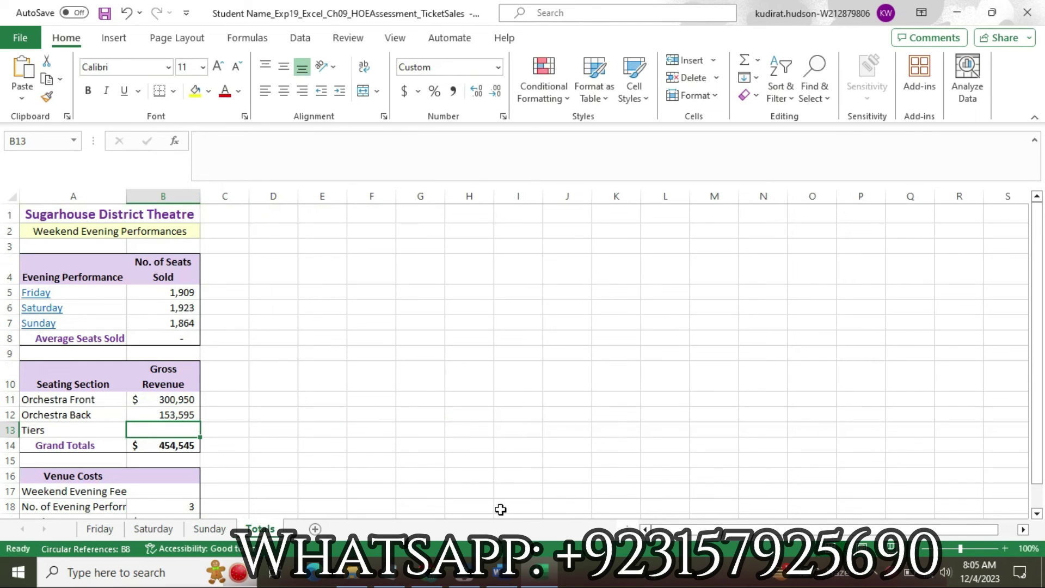
# Switch to the Word instructions, set the Step 9 text to font size 9 and remove its highlighting.
pyautogui.hotkey('alt', 'Tab')
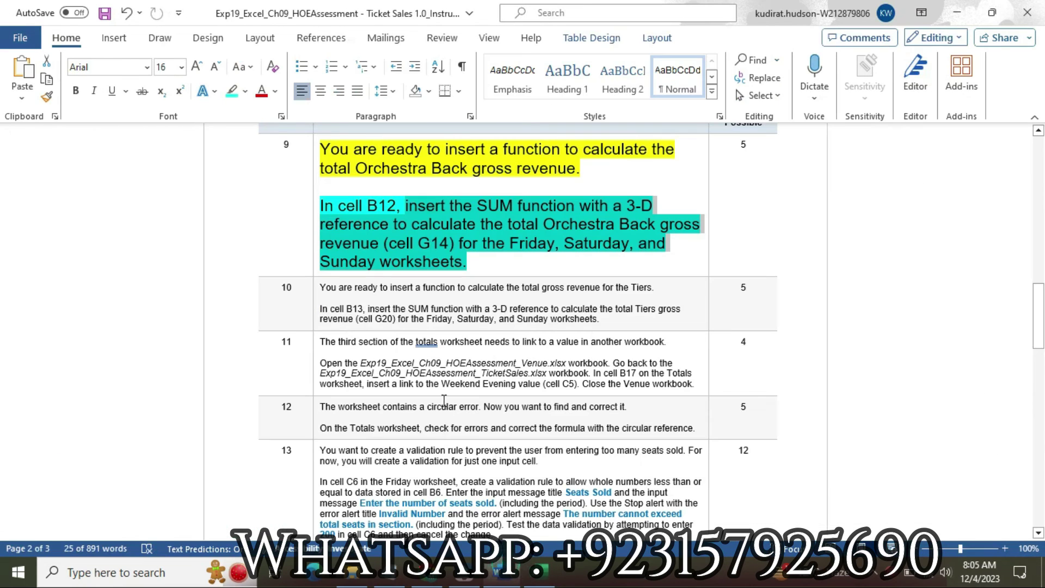
pyautogui.click(310, 182)
pyautogui.click(399, 138)
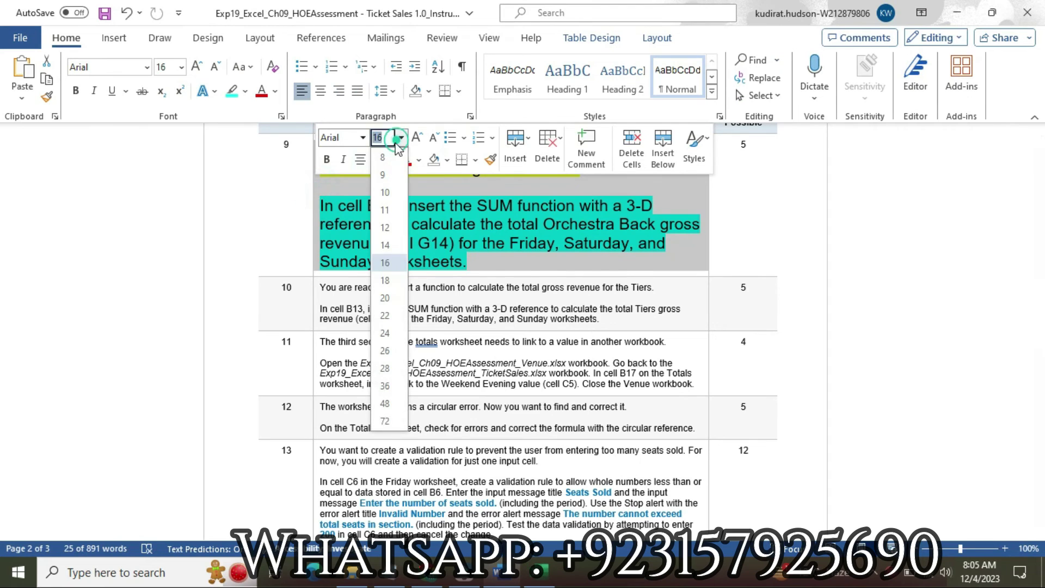
pyautogui.click(383, 175)
pyautogui.click(389, 159)
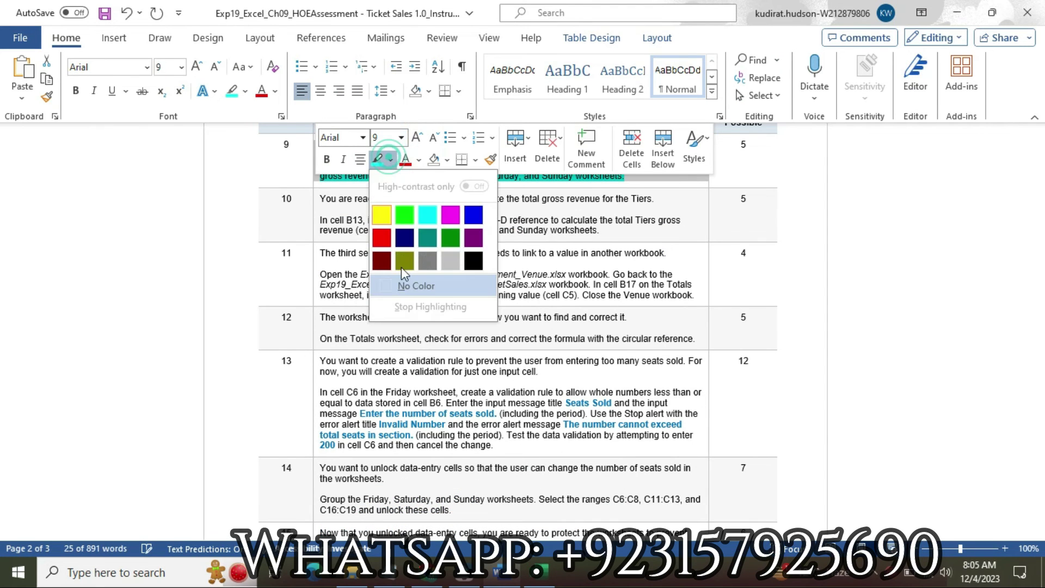
pyautogui.click(404, 286)
# Enlarge the Step 10 instruction text to font size 16 and highlight it in yellow.
pyautogui.click(313, 224)
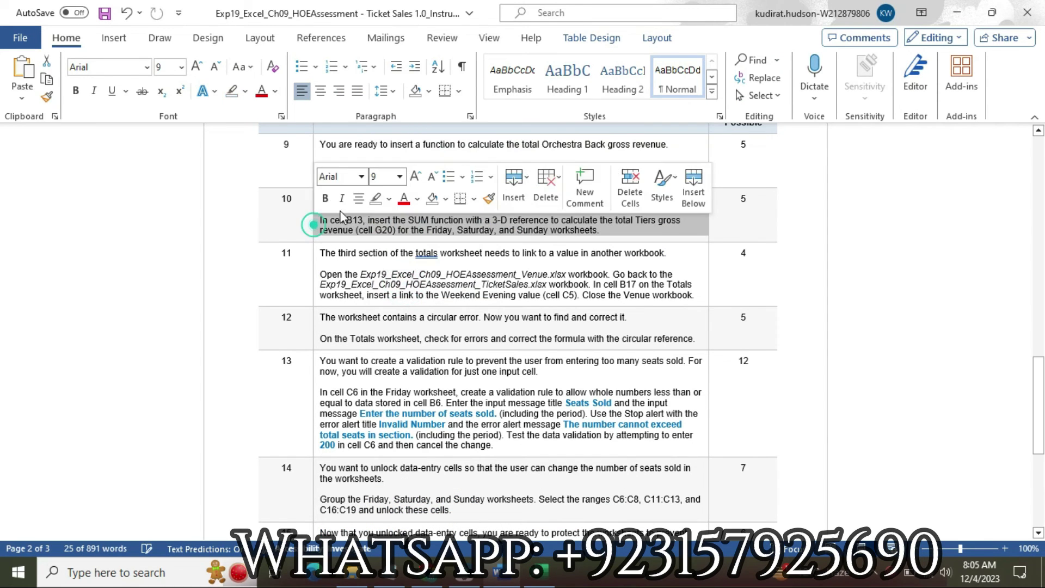
pyautogui.click(399, 176)
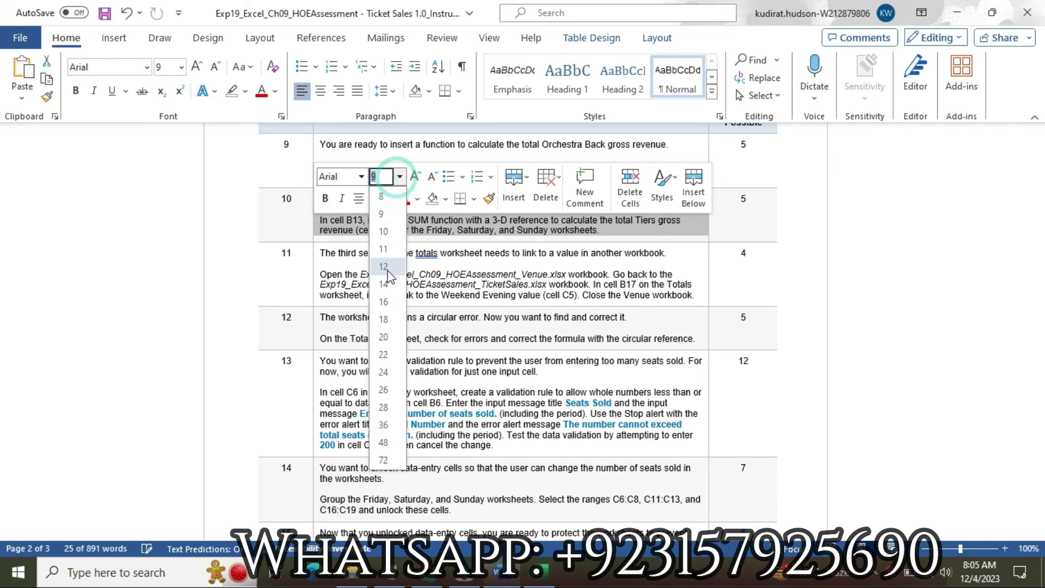
pyautogui.click(385, 301)
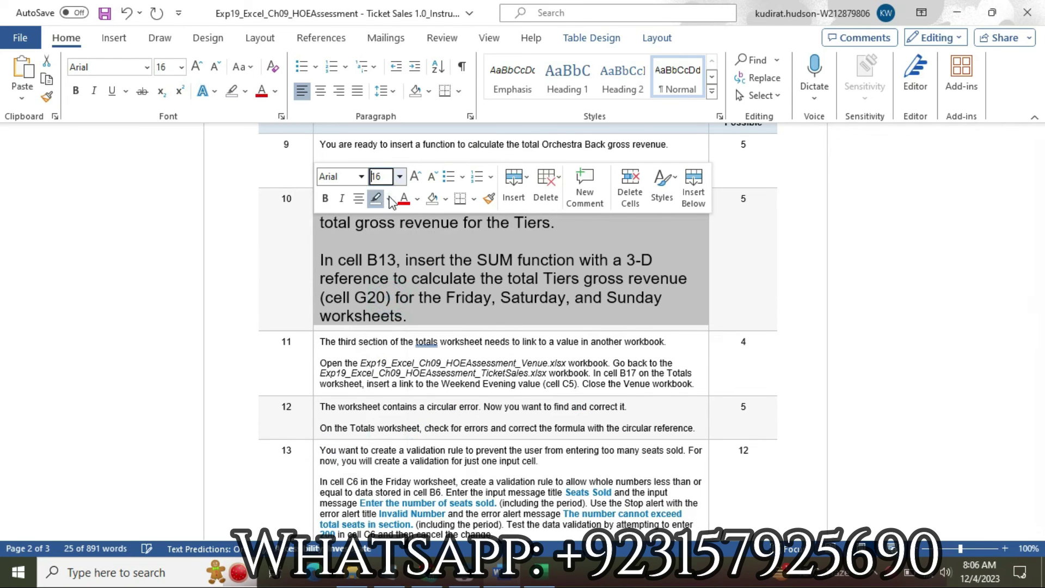
pyautogui.click(390, 199)
pyautogui.click(386, 251)
# Highlight the Step 10 sentence about the SUM function in cell B13 in turquoise.
pyautogui.click(321, 206)
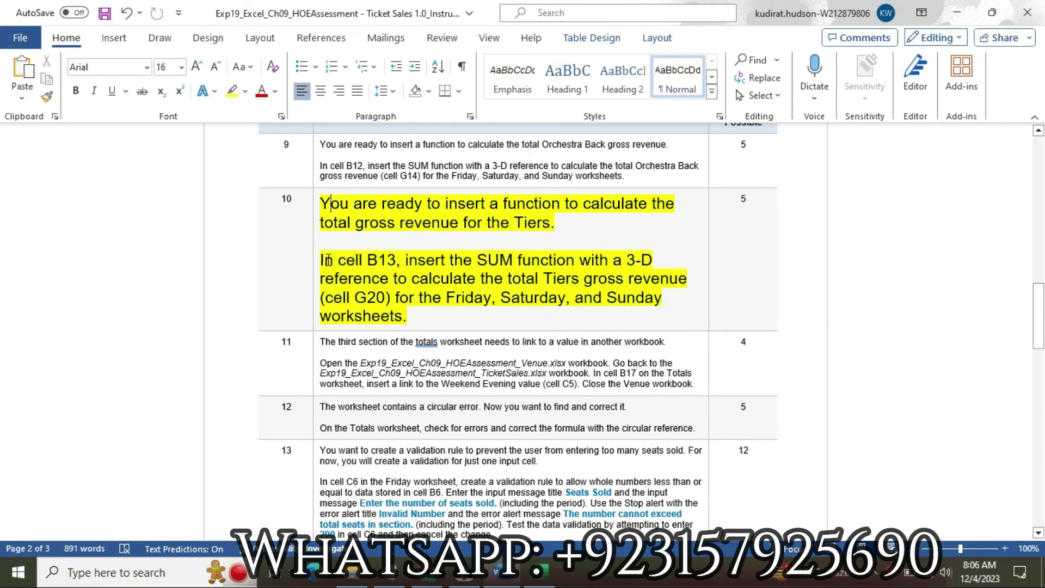
pyautogui.moveTo(334, 262); pyautogui.dragTo(404, 318)
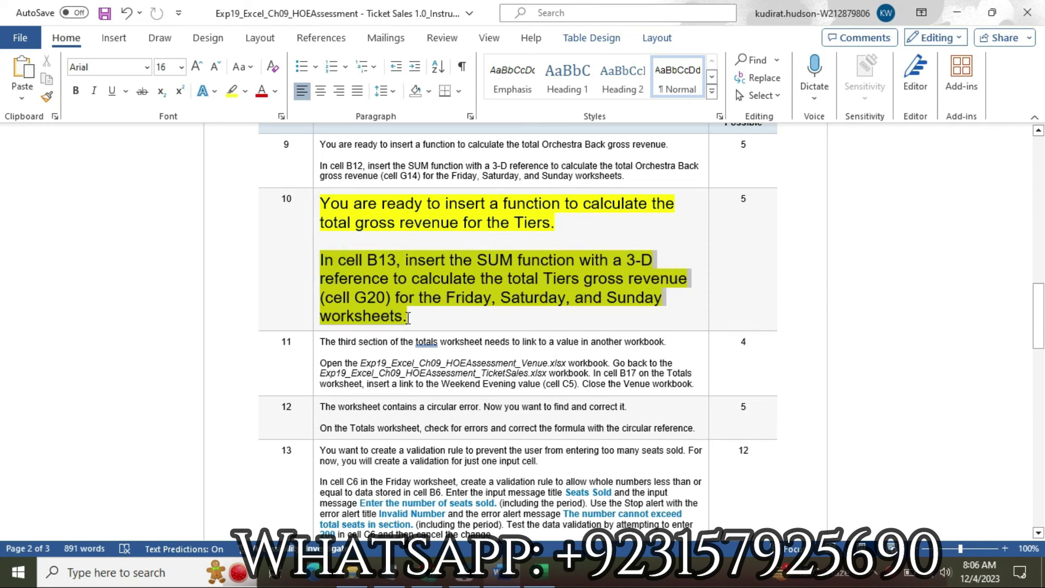
pyautogui.click(481, 291)
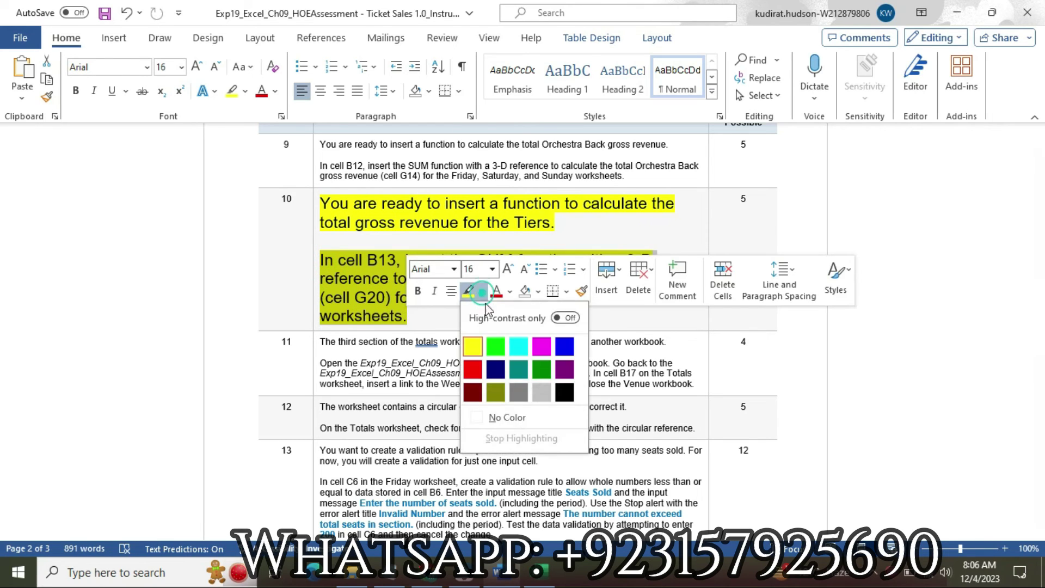
pyautogui.click(519, 346)
# Switch to the Excel workbook and start a SUM function in cell B13 of Totals, checking the Step 10 instruction in Word.
pyautogui.moveTo(321, 261); pyautogui.dragTo(398, 260)
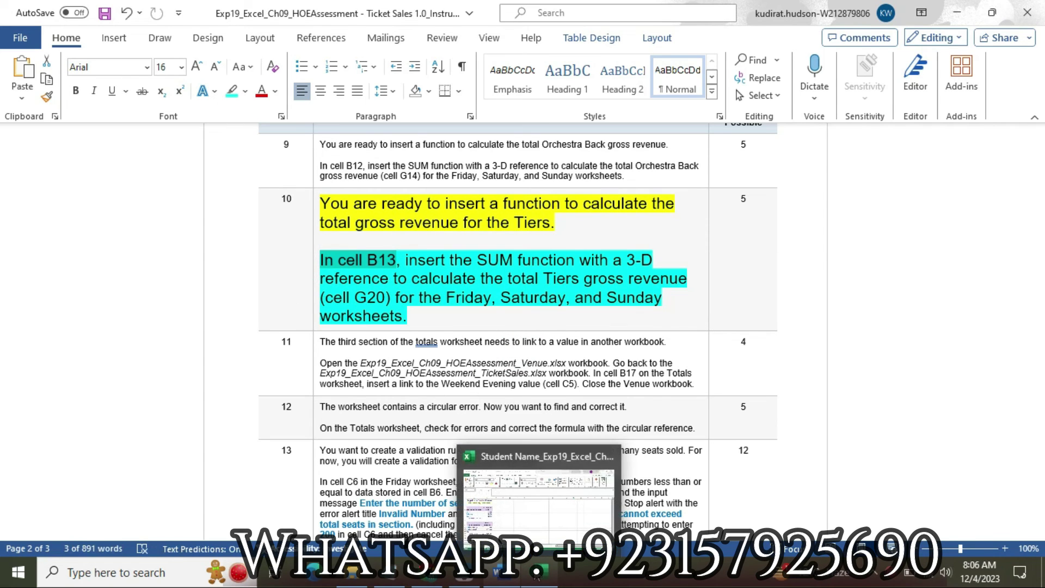
pyautogui.click(538, 570)
pyautogui.click(168, 427)
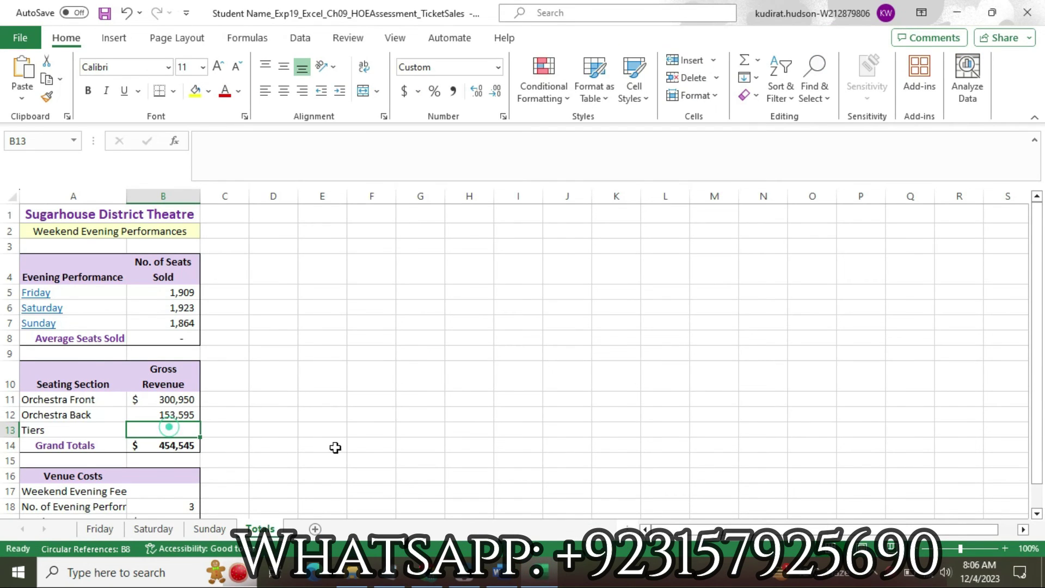
pyautogui.click(497, 571)
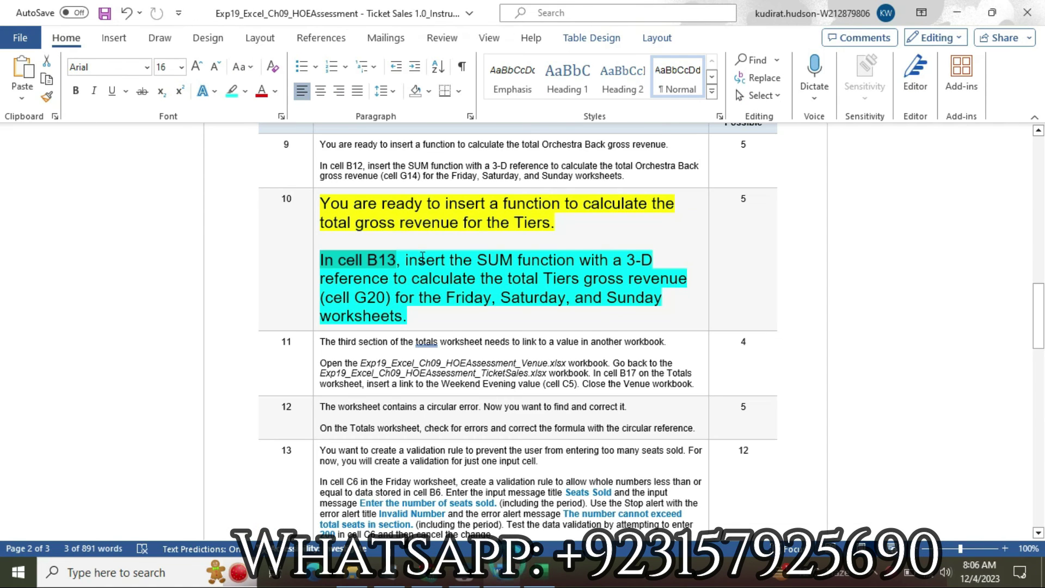
pyautogui.moveTo(406, 259); pyautogui.dragTo(399, 314)
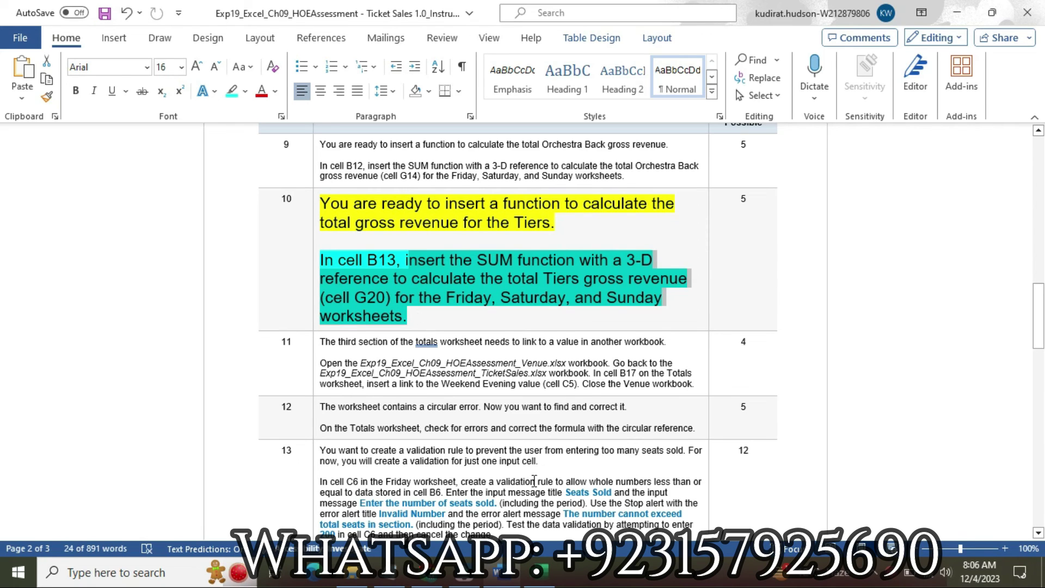
pyautogui.click(539, 572)
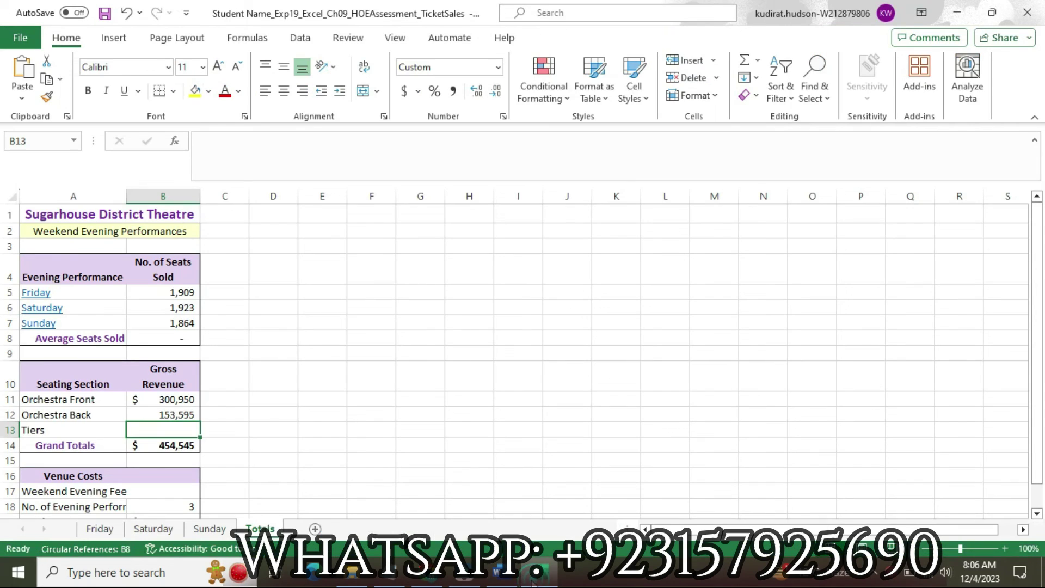
pyautogui.write('=sum')
pyautogui.doubleClick(231, 418)
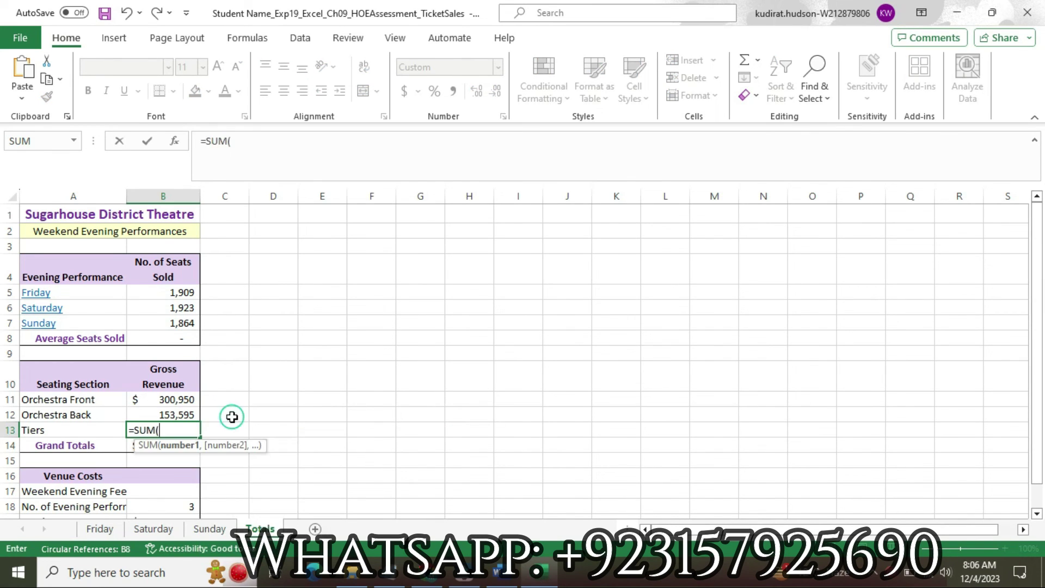
pyautogui.click(497, 573)
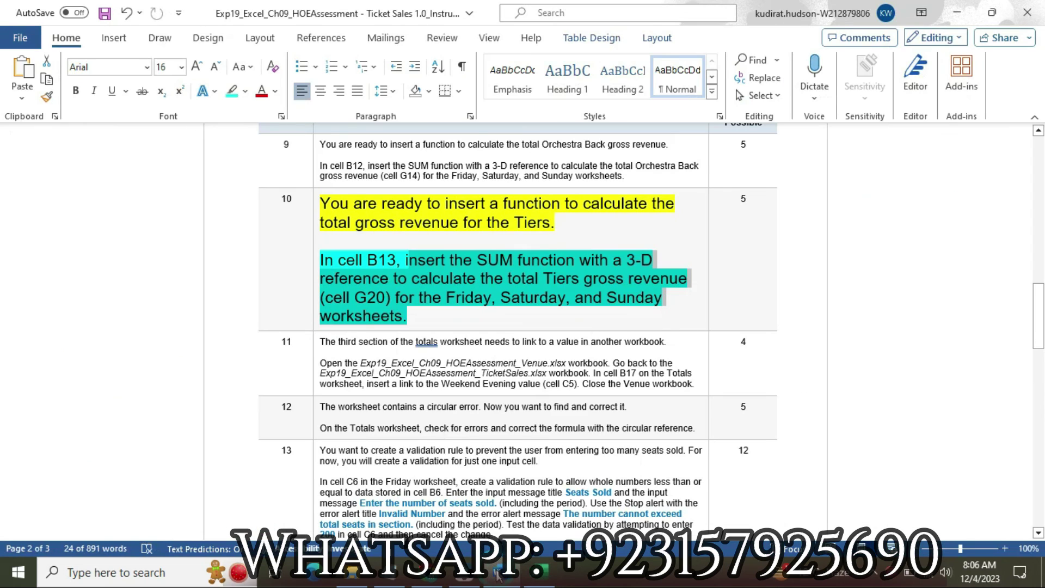
pyautogui.click(525, 574)
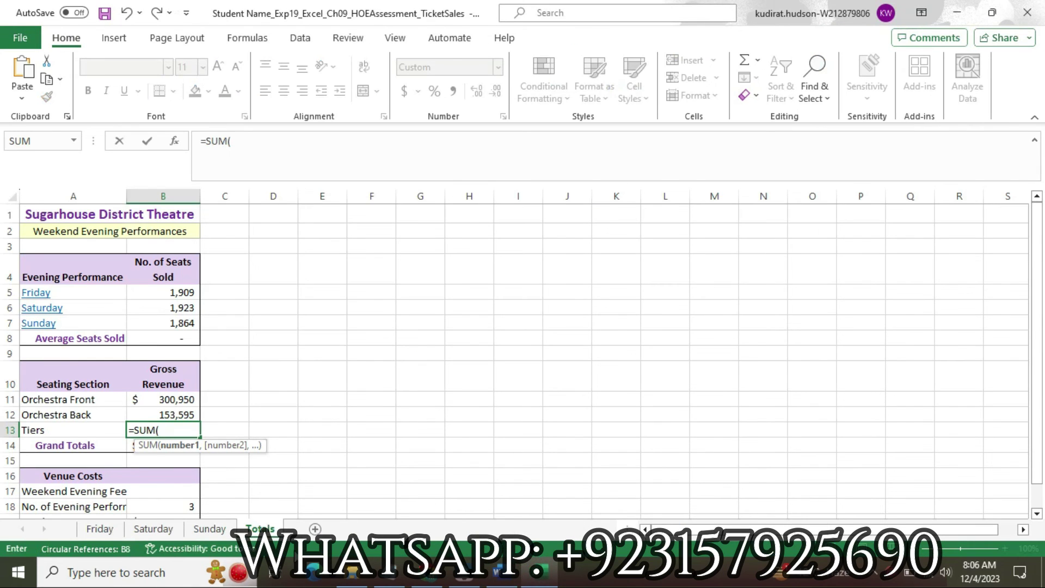
# Complete the B13 formula as =SUM(Friday!G20+Saturday!G20+Sunday!G20) for the Tiers gross revenue.
pyautogui.click(100, 528)
pyautogui.click(425, 471)
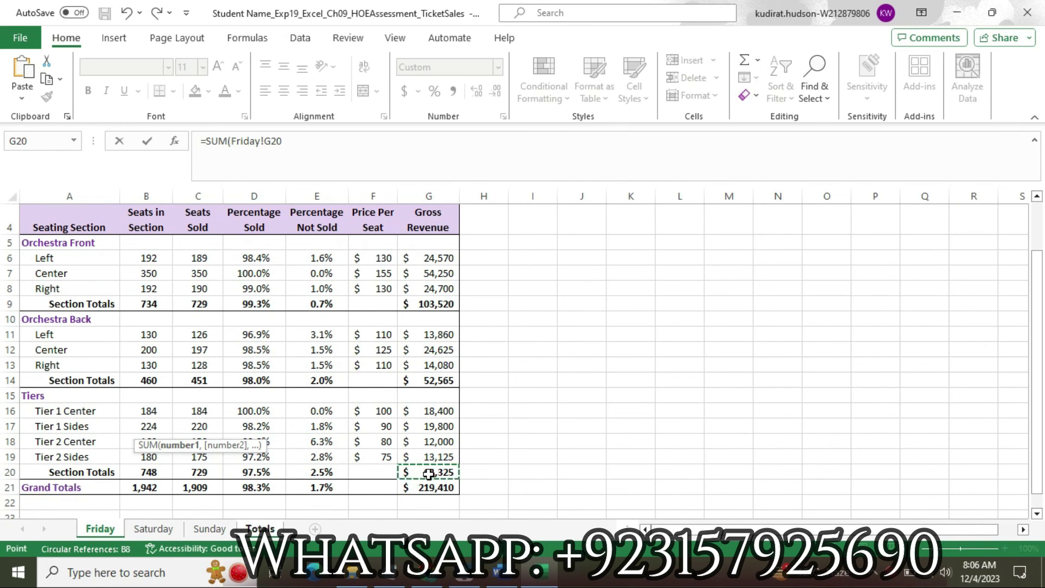
pyautogui.write('+')
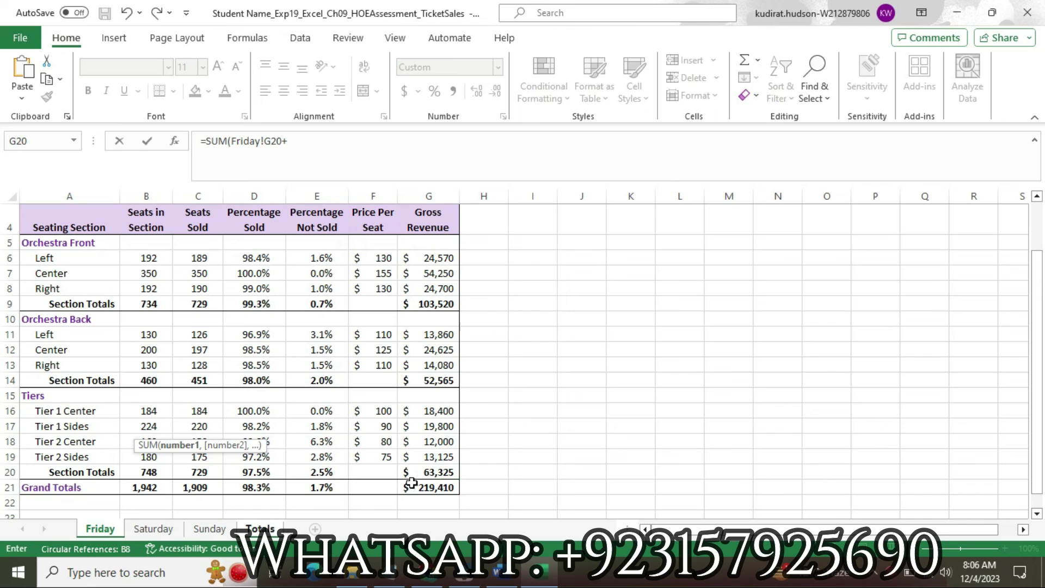
pyautogui.click(153, 528)
pyautogui.click(434, 502)
pyautogui.write('+')
pyautogui.click(209, 529)
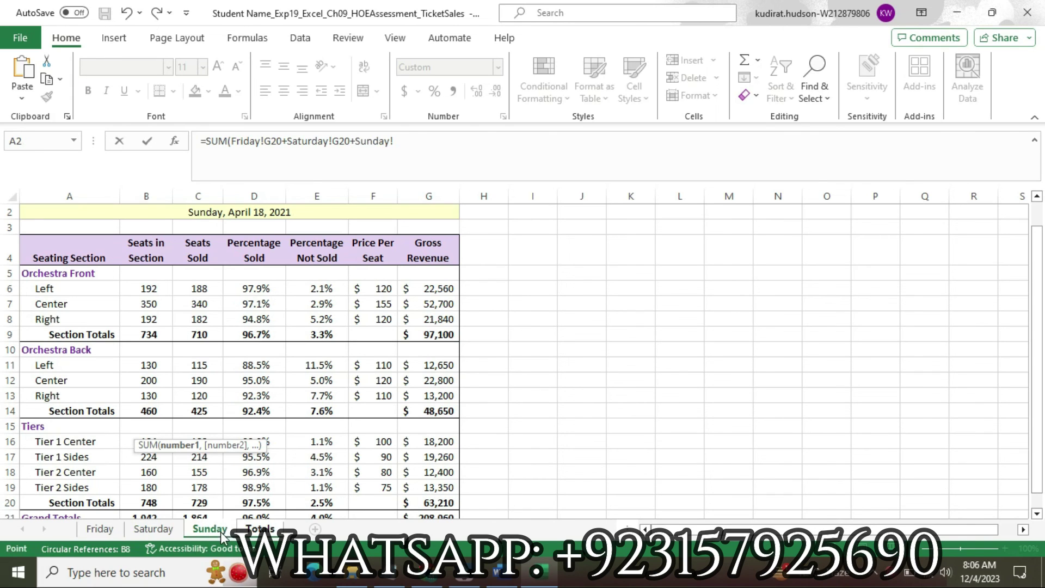
pyautogui.click(434, 502)
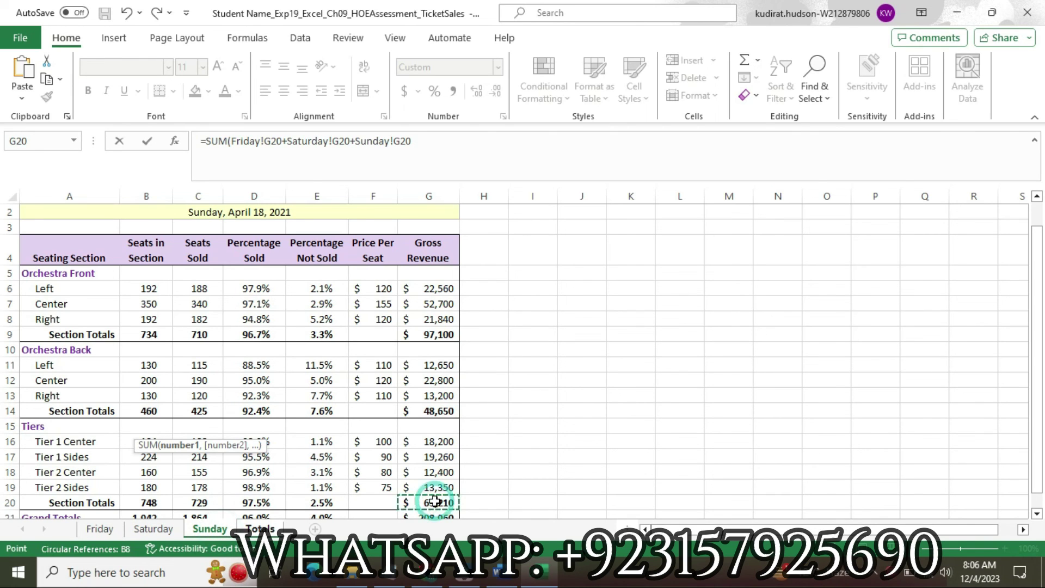
pyautogui.press('Return')
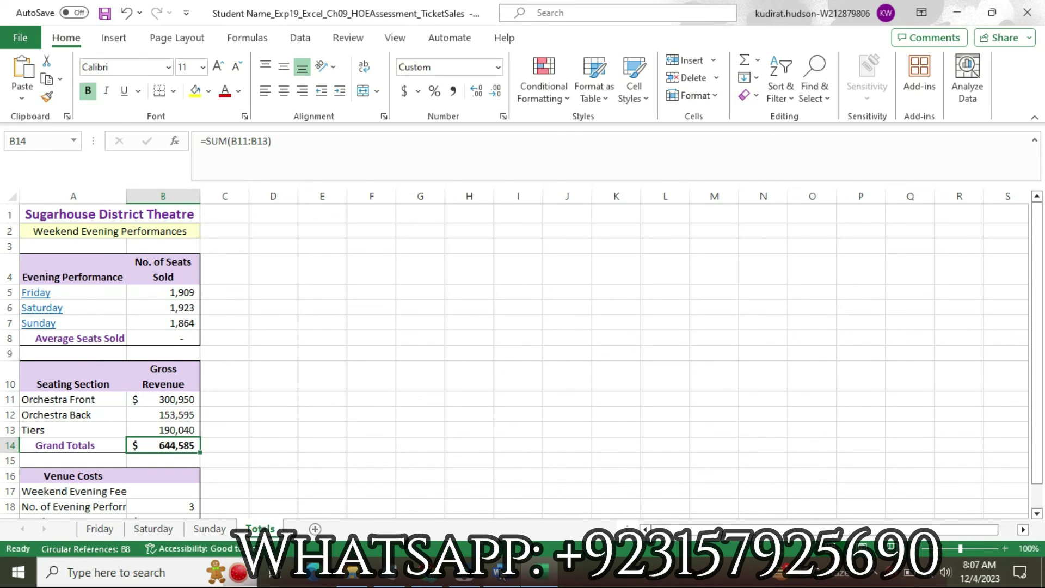
# Switch to the Word instructions, set the Step 10 text back to font size 9 and remove its highlighting.
pyautogui.moveTo(501, 574)
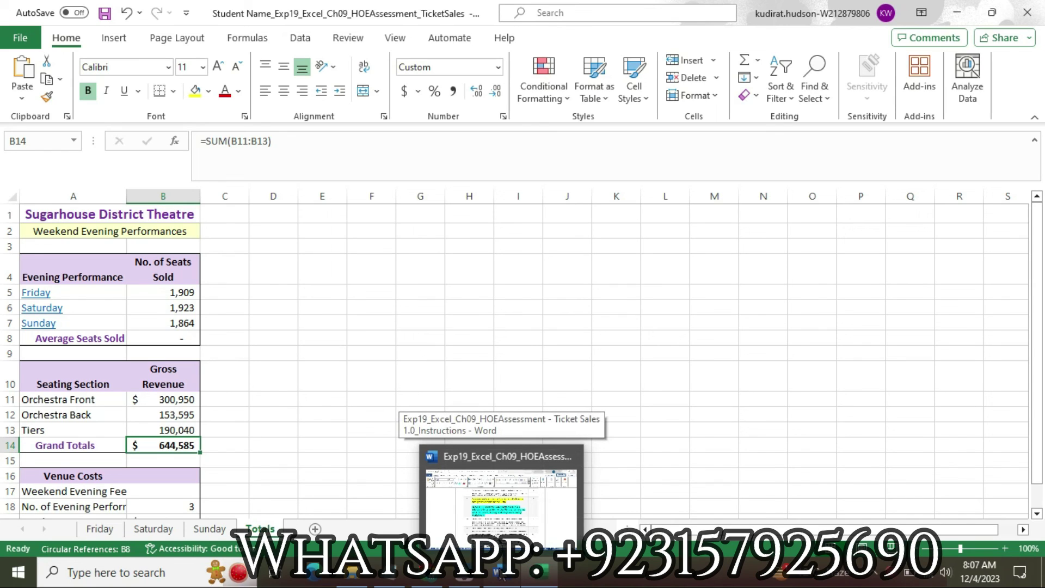
pyautogui.click(500, 498)
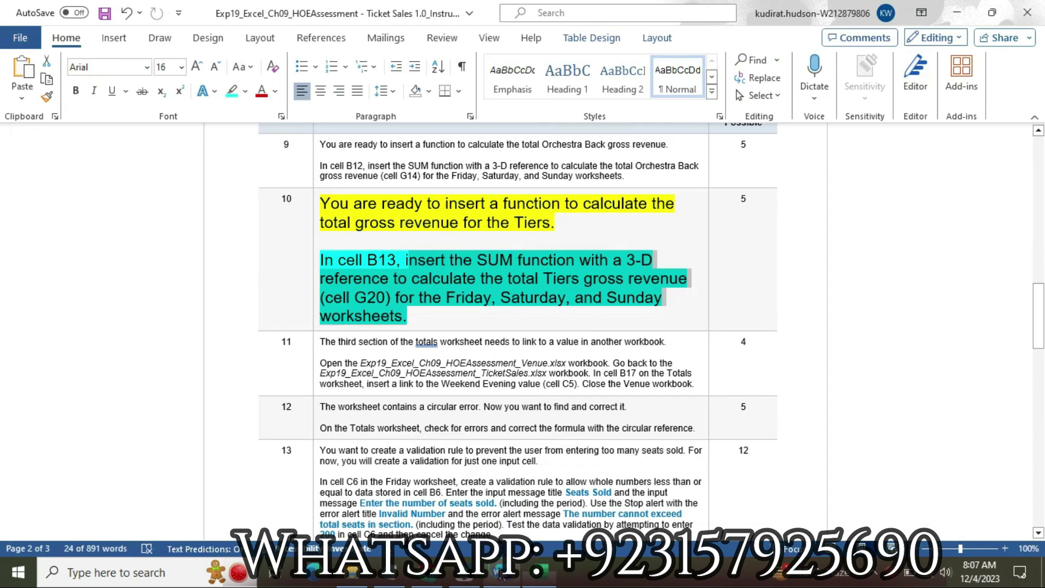
pyautogui.moveTo(310, 255)
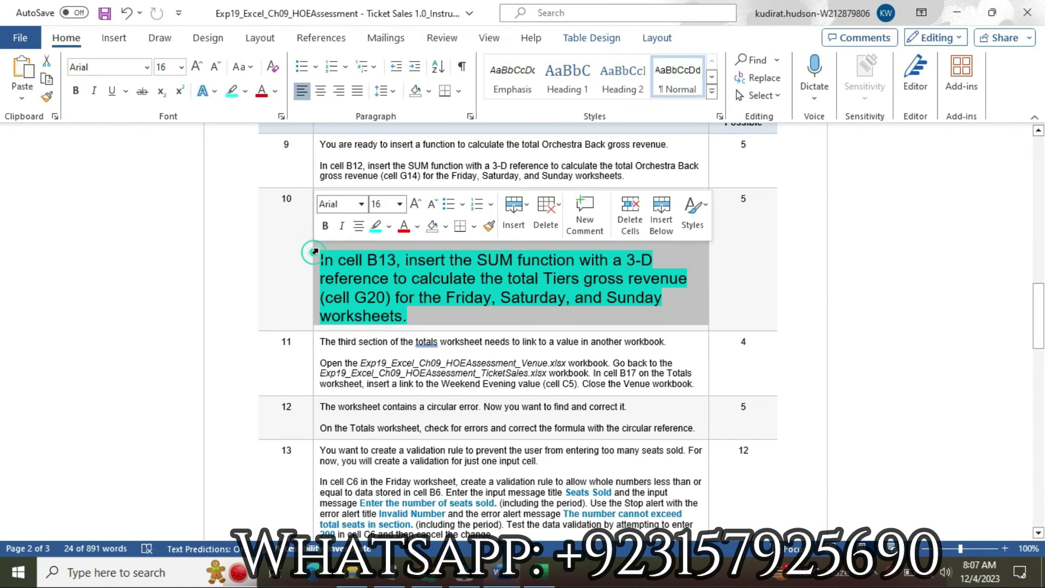
pyautogui.click(401, 204)
pyautogui.click(384, 242)
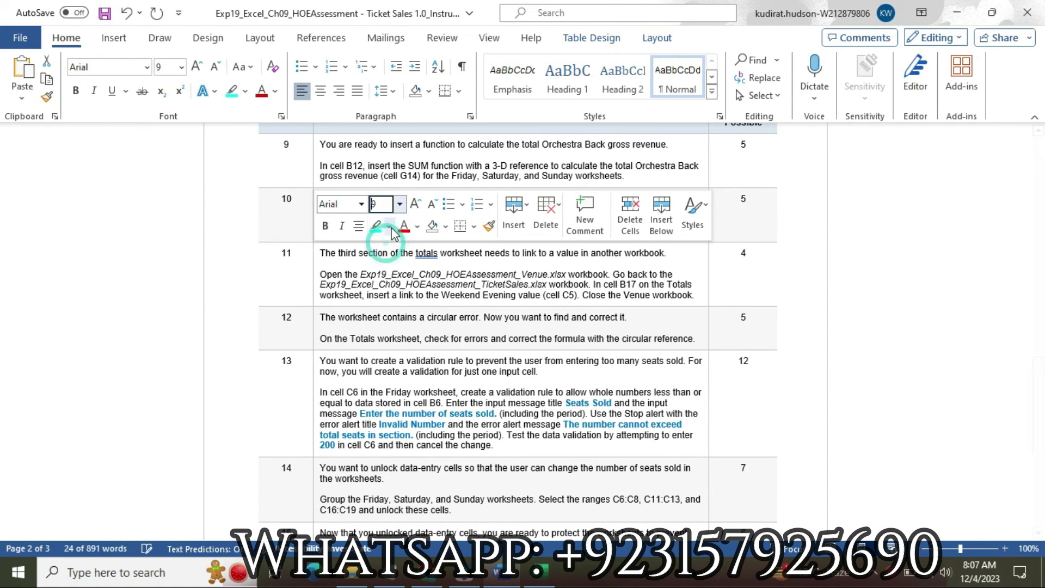
pyautogui.click(388, 225)
pyautogui.click(409, 353)
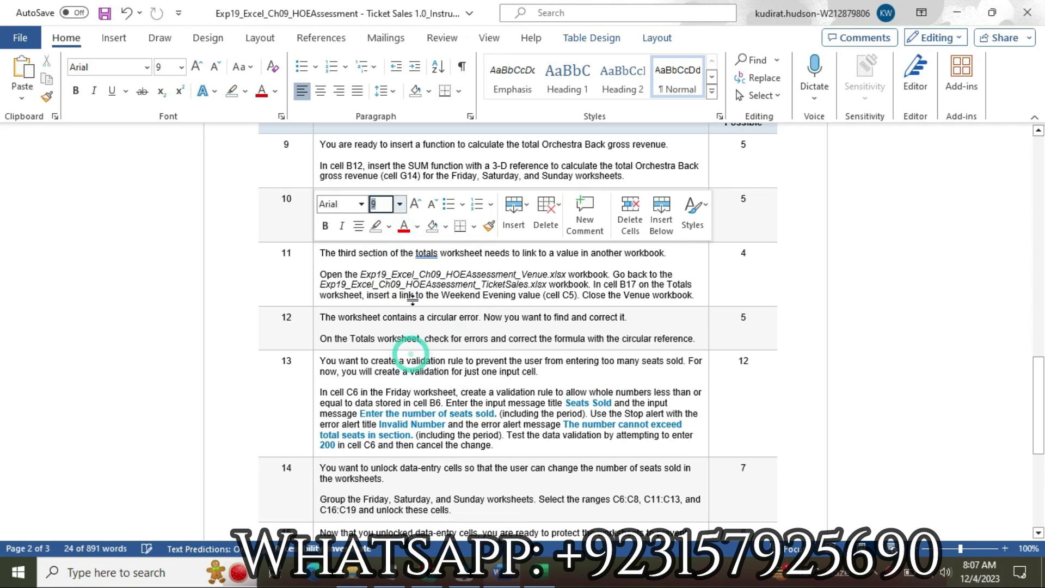
pyautogui.click(413, 297)
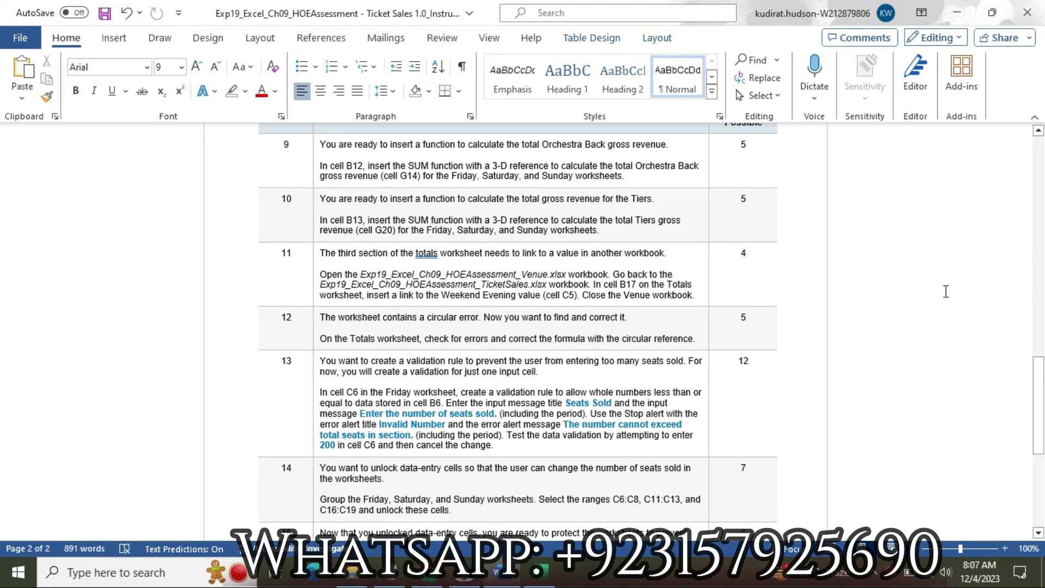
pyautogui.moveTo(1040, 390); pyautogui.dragTo(1032, 105)
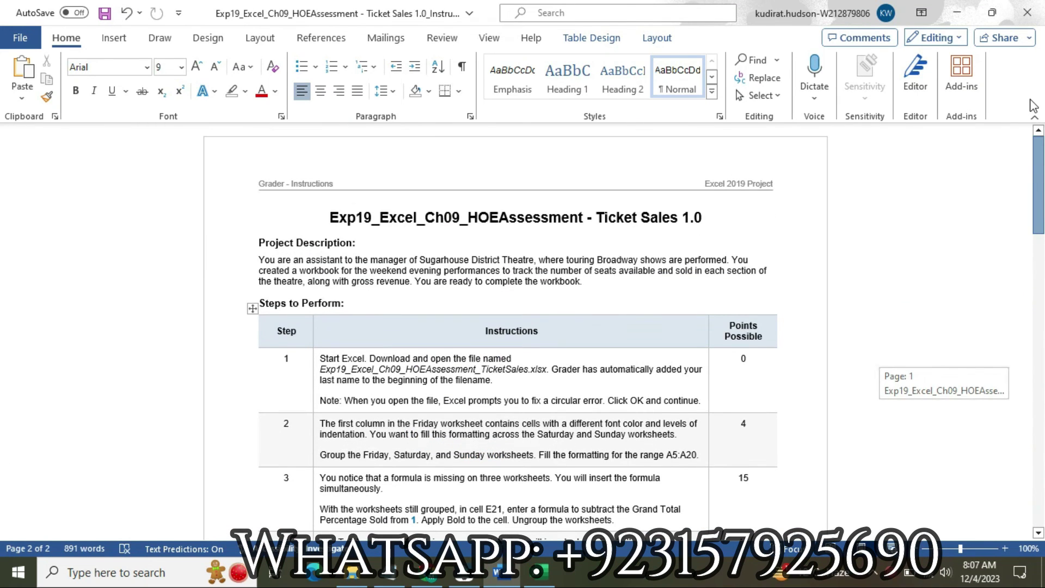